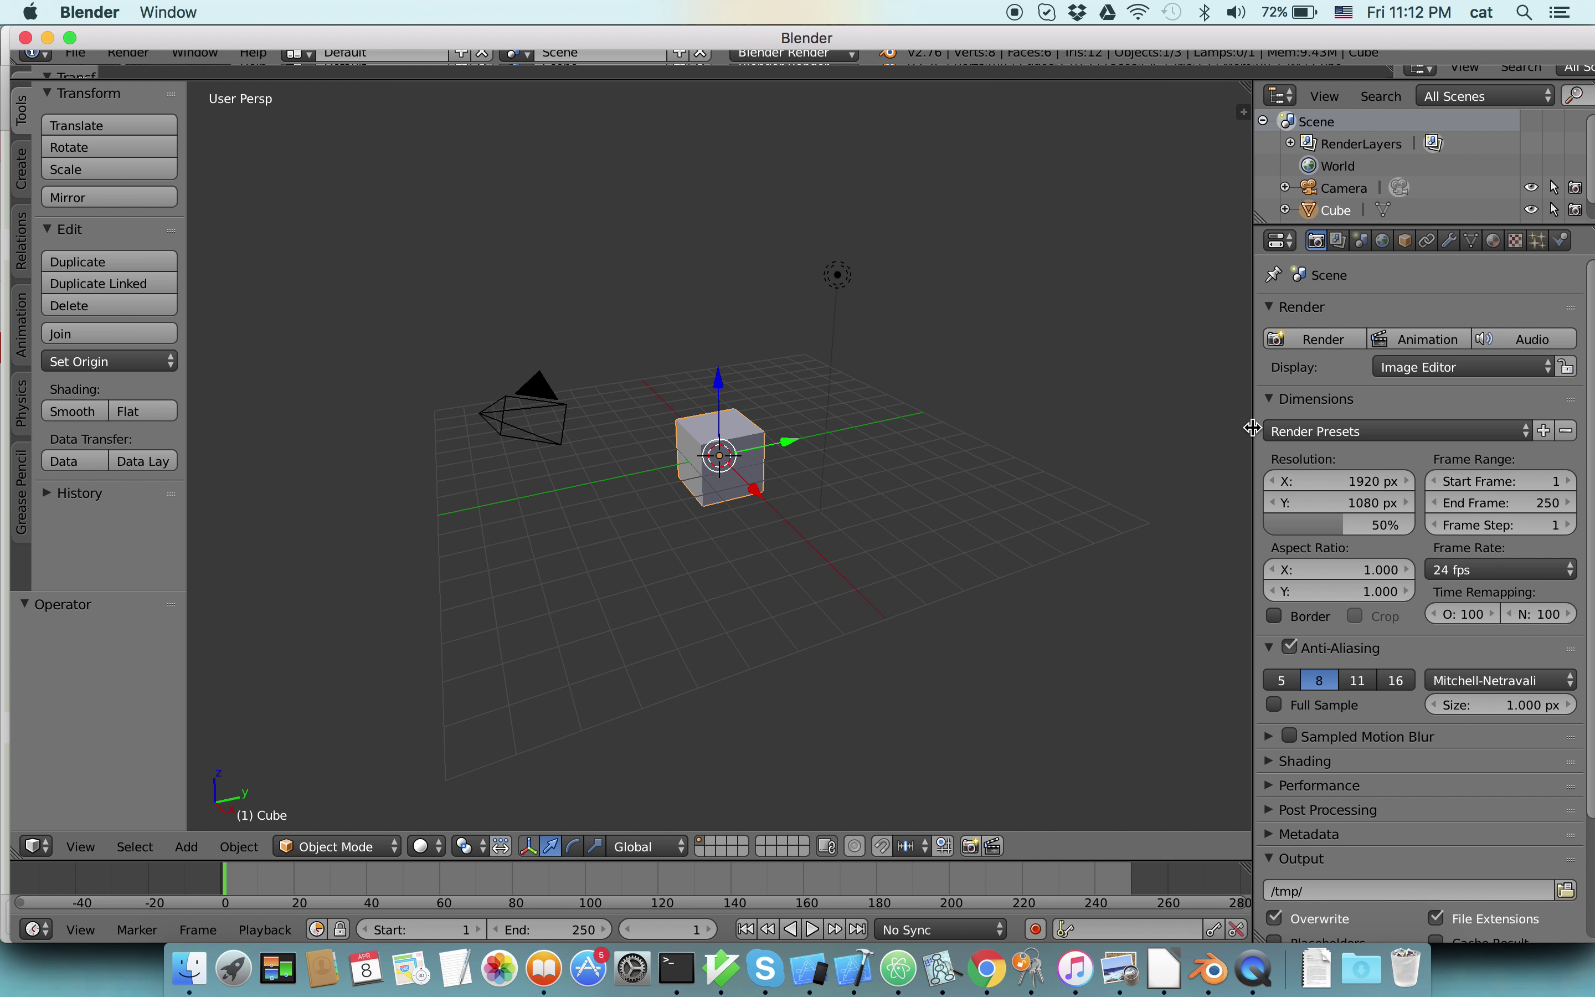
Inspect the cube's current material and texture settings.
click(1511, 240)
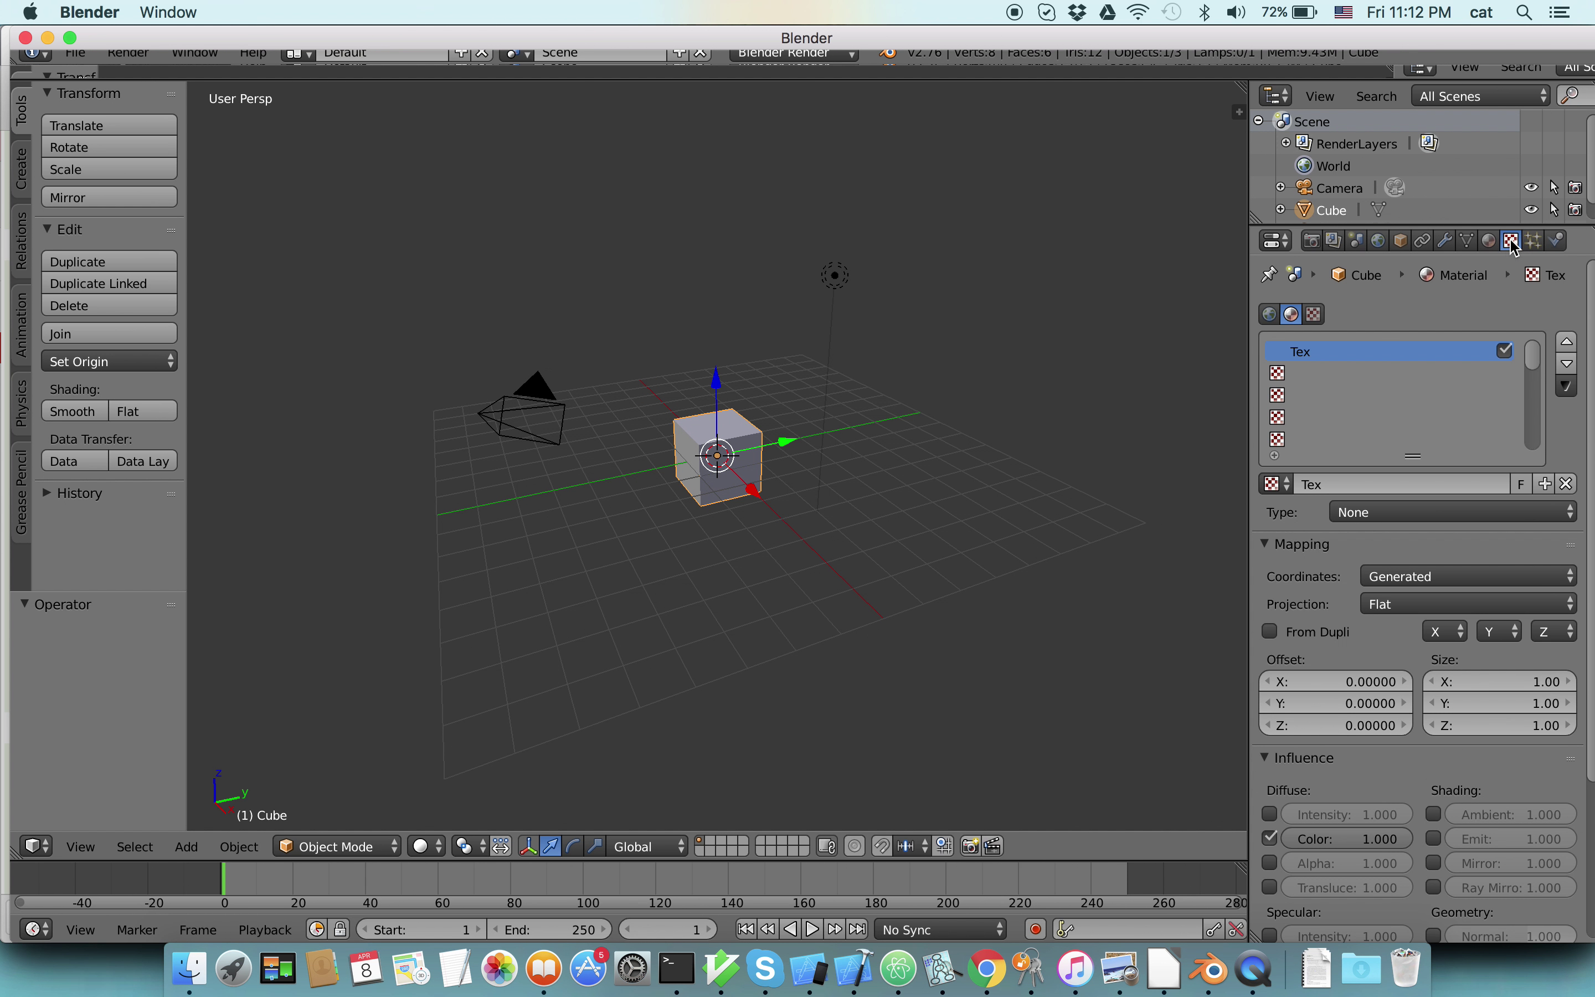
click(1512, 244)
click(1494, 242)
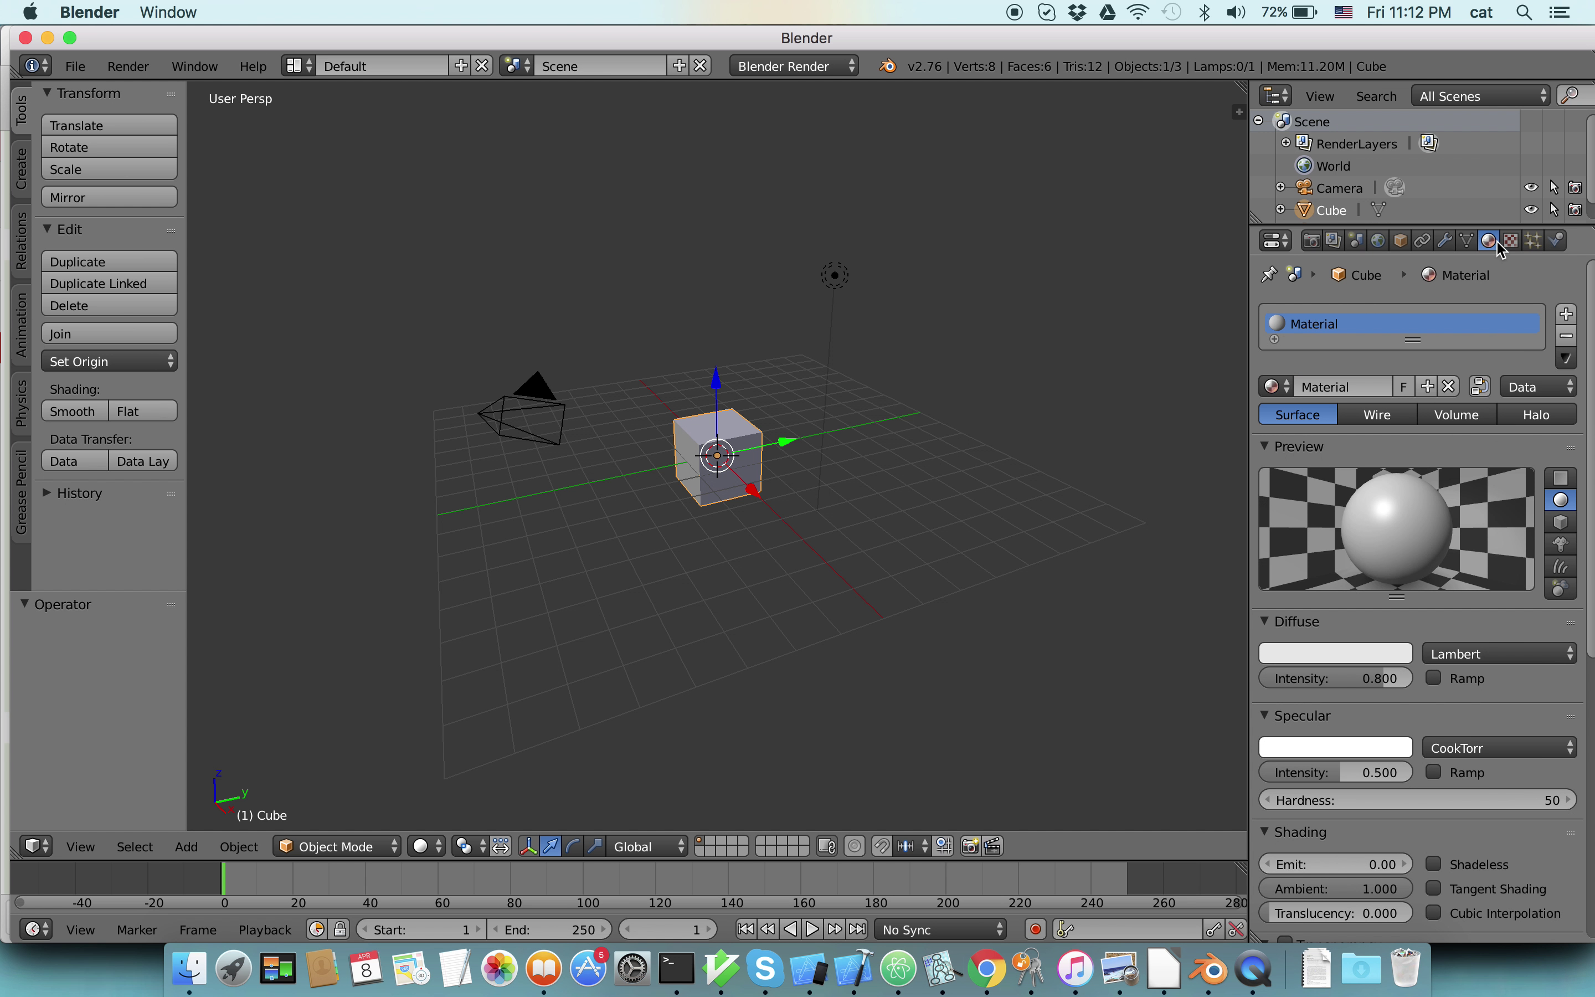
click(1508, 242)
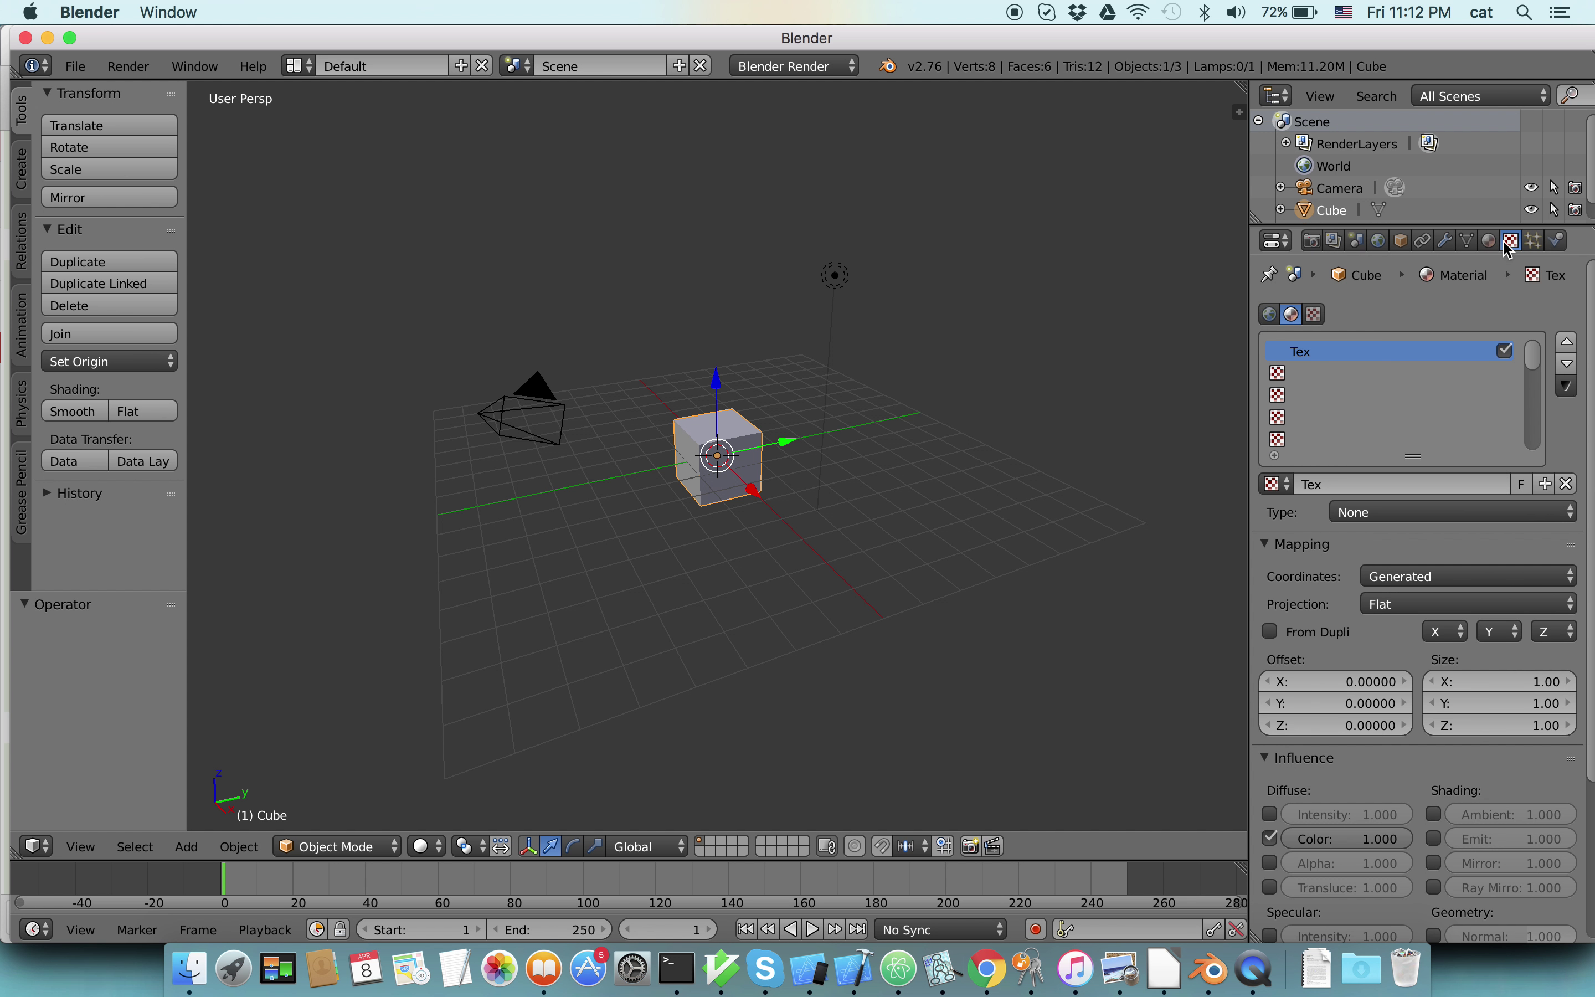
click(1497, 243)
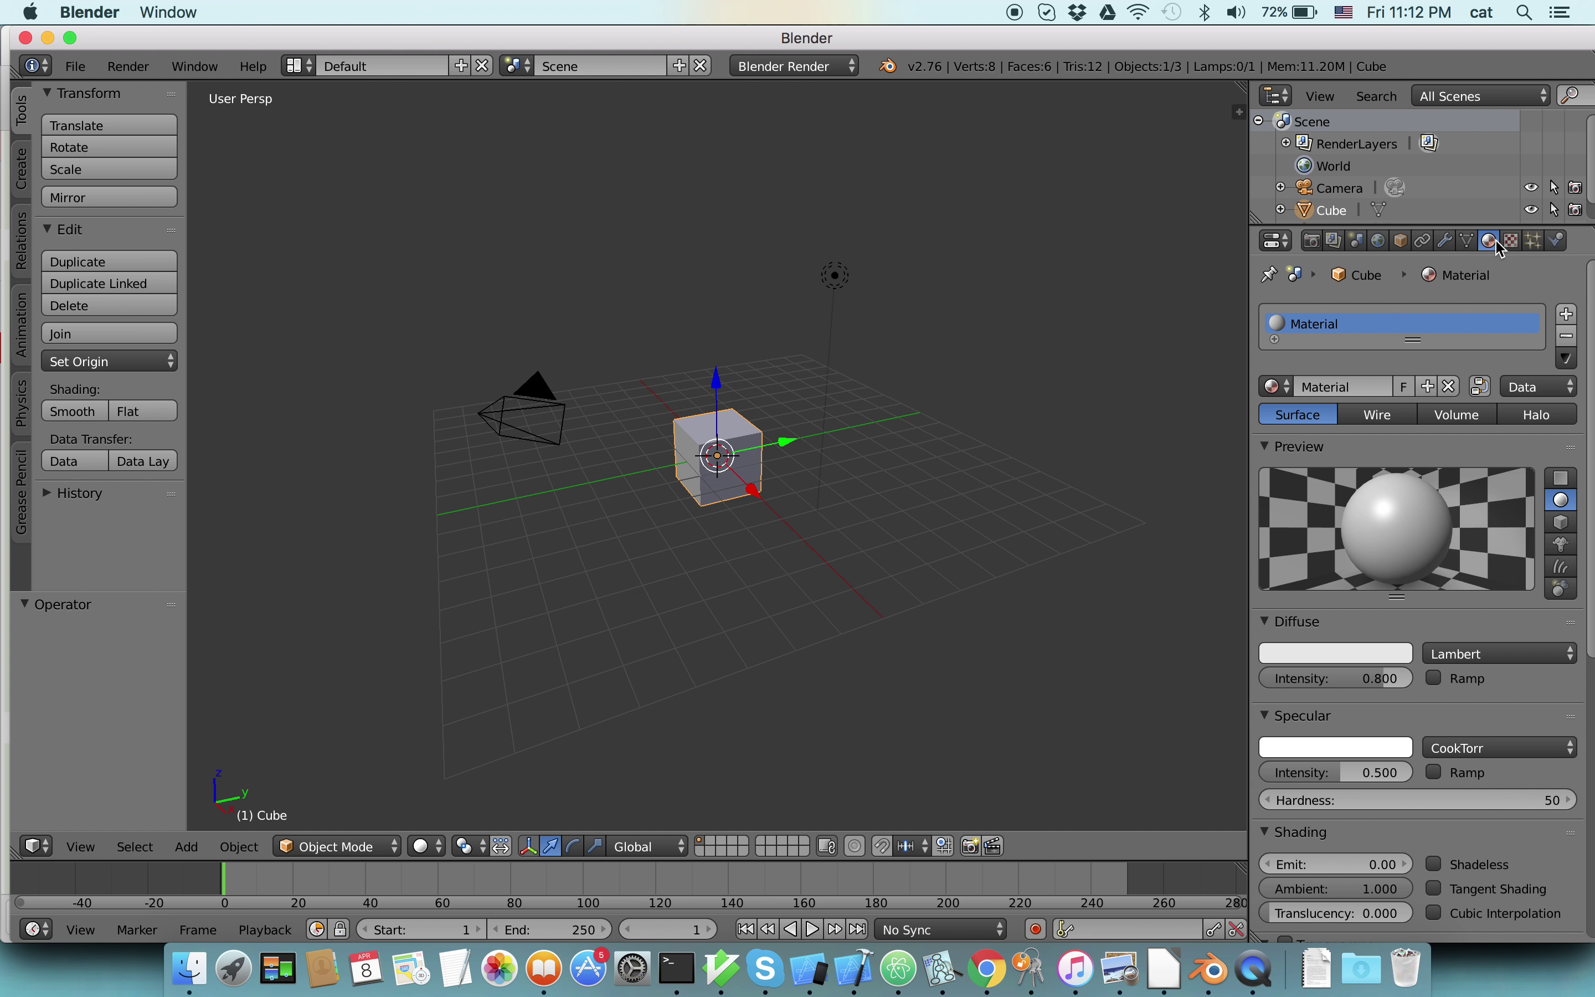
click(1510, 243)
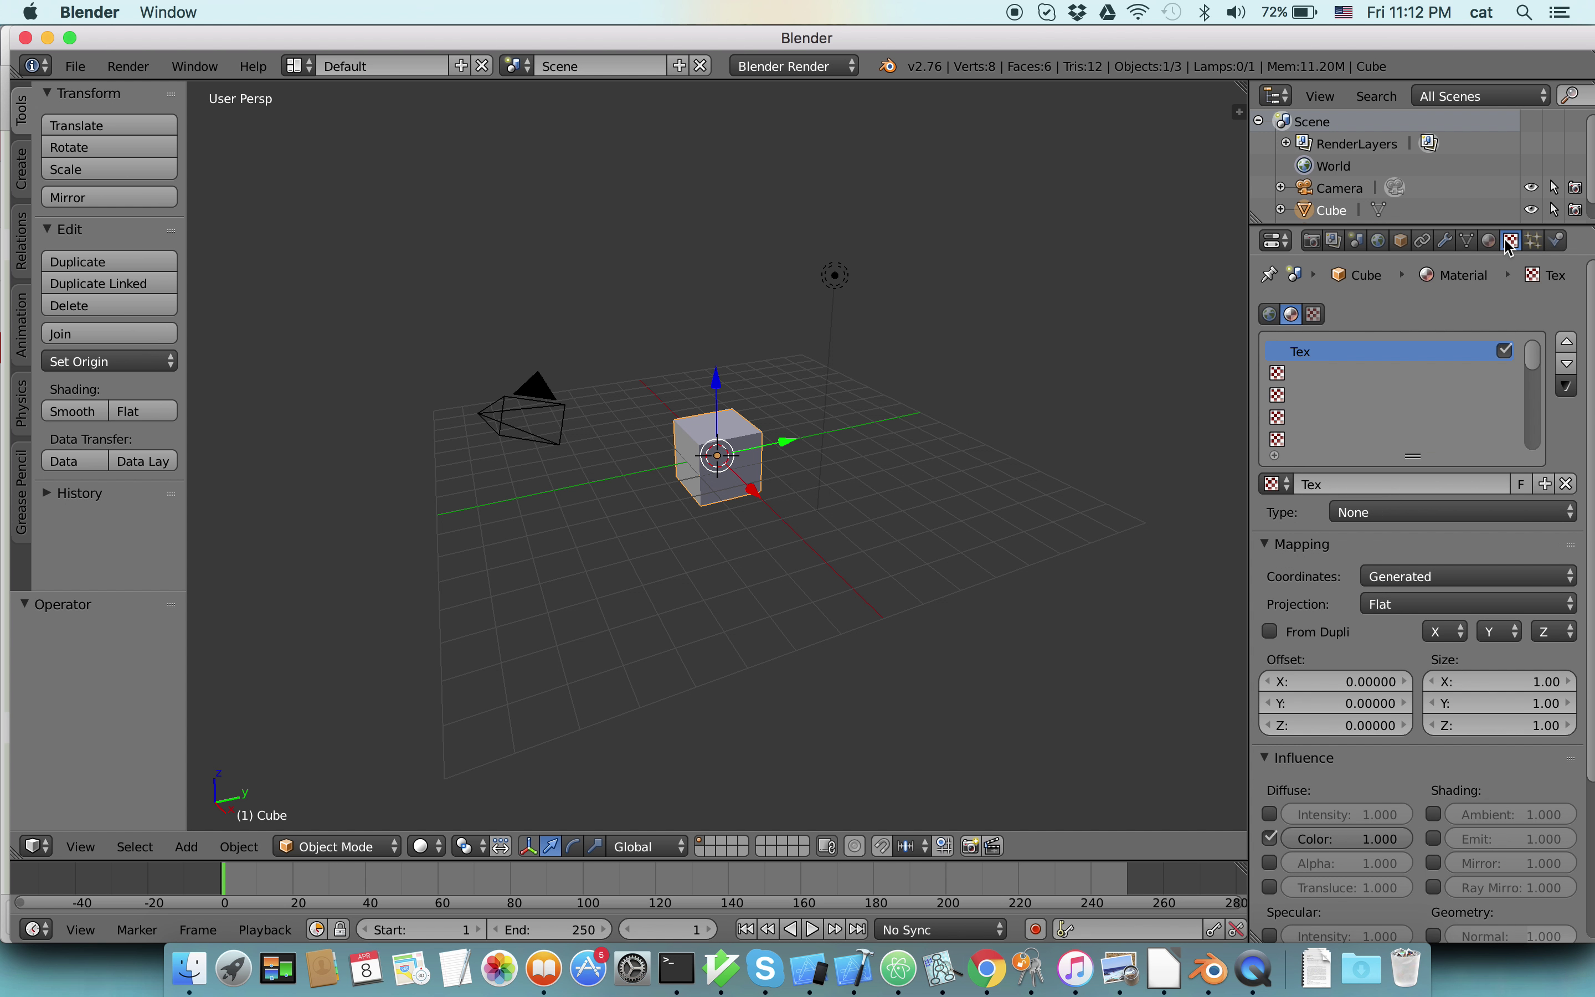
Remove the cube's old material slot and create a fresh Material.001.
click(1286, 374)
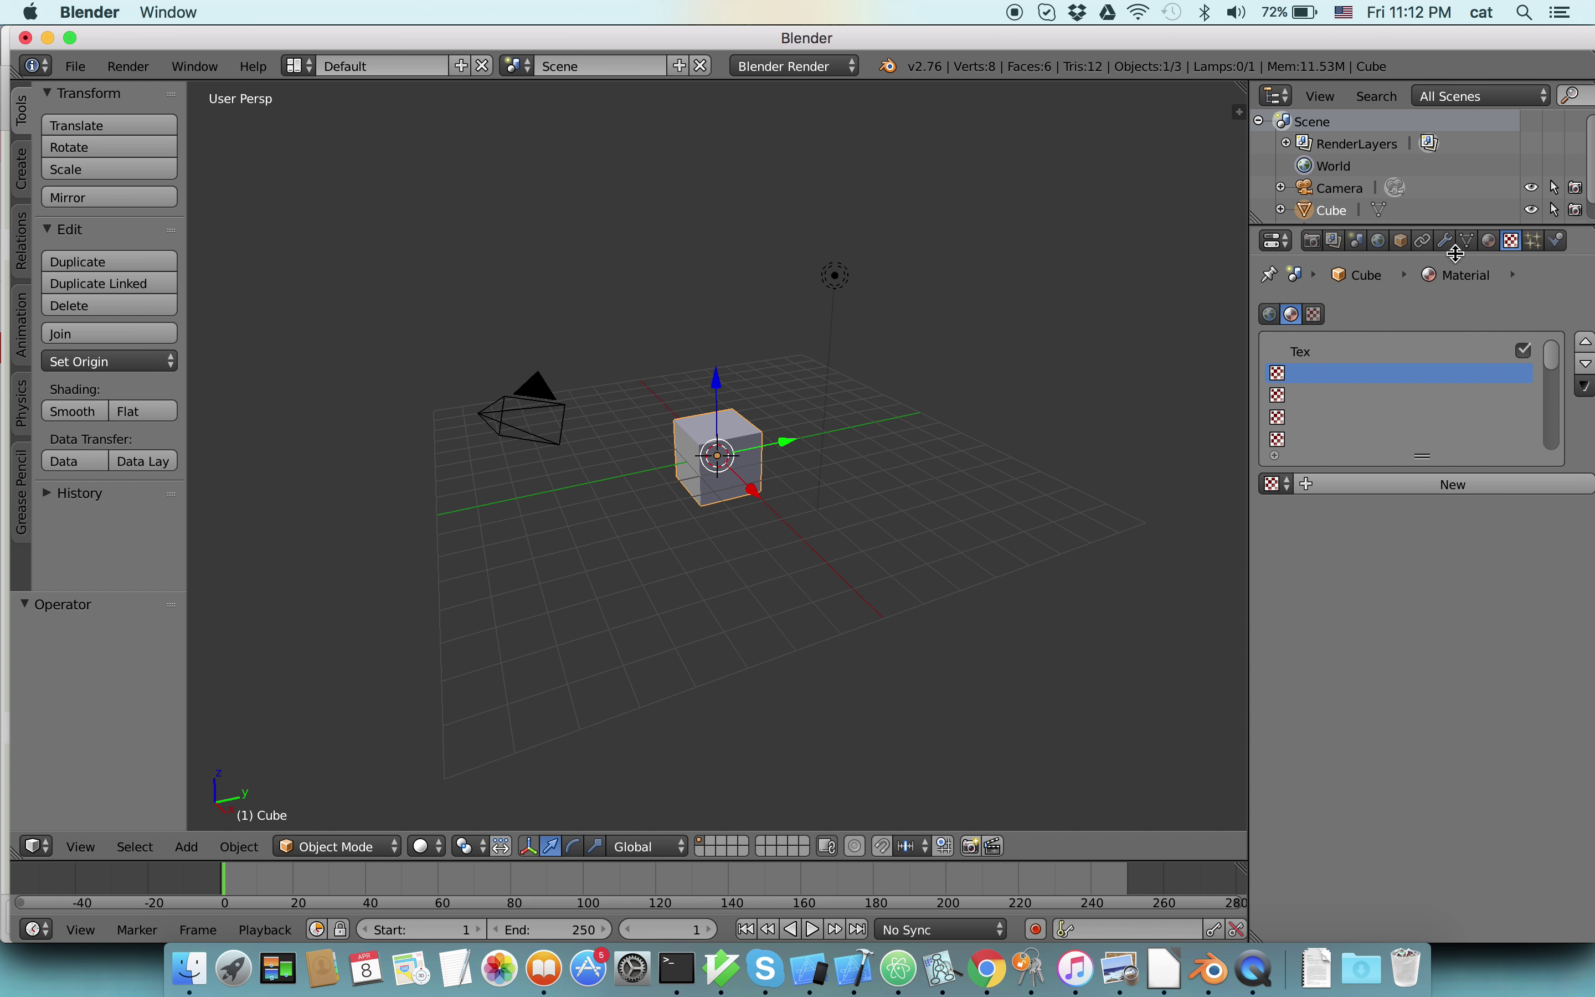
click(1488, 241)
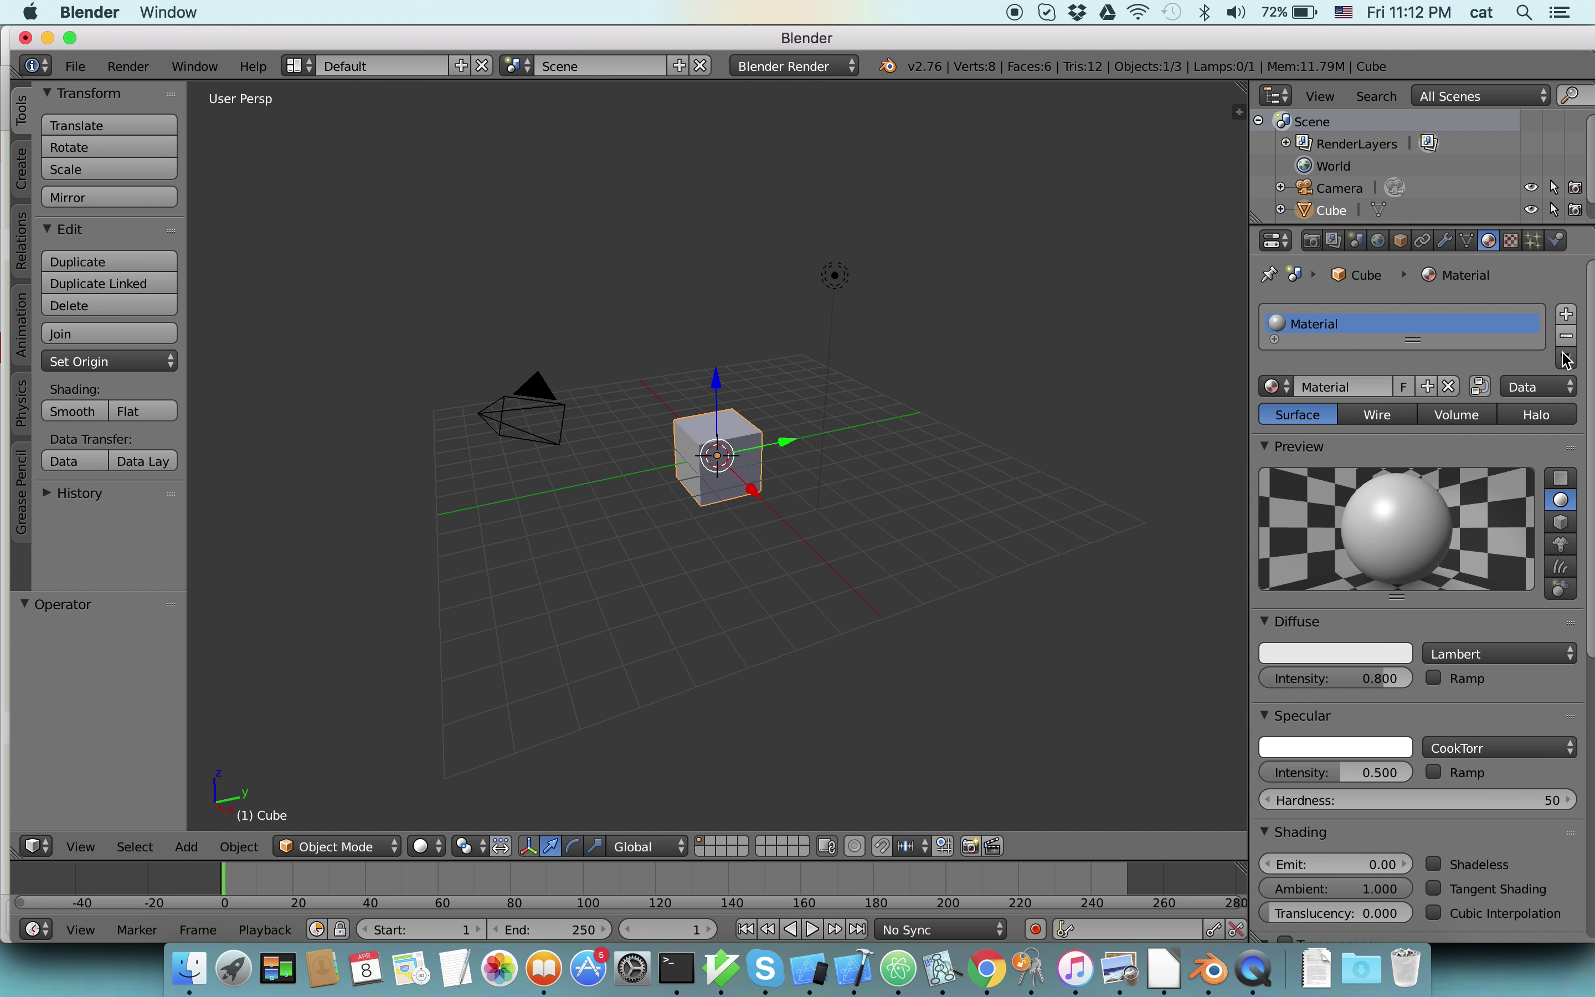
click(1568, 337)
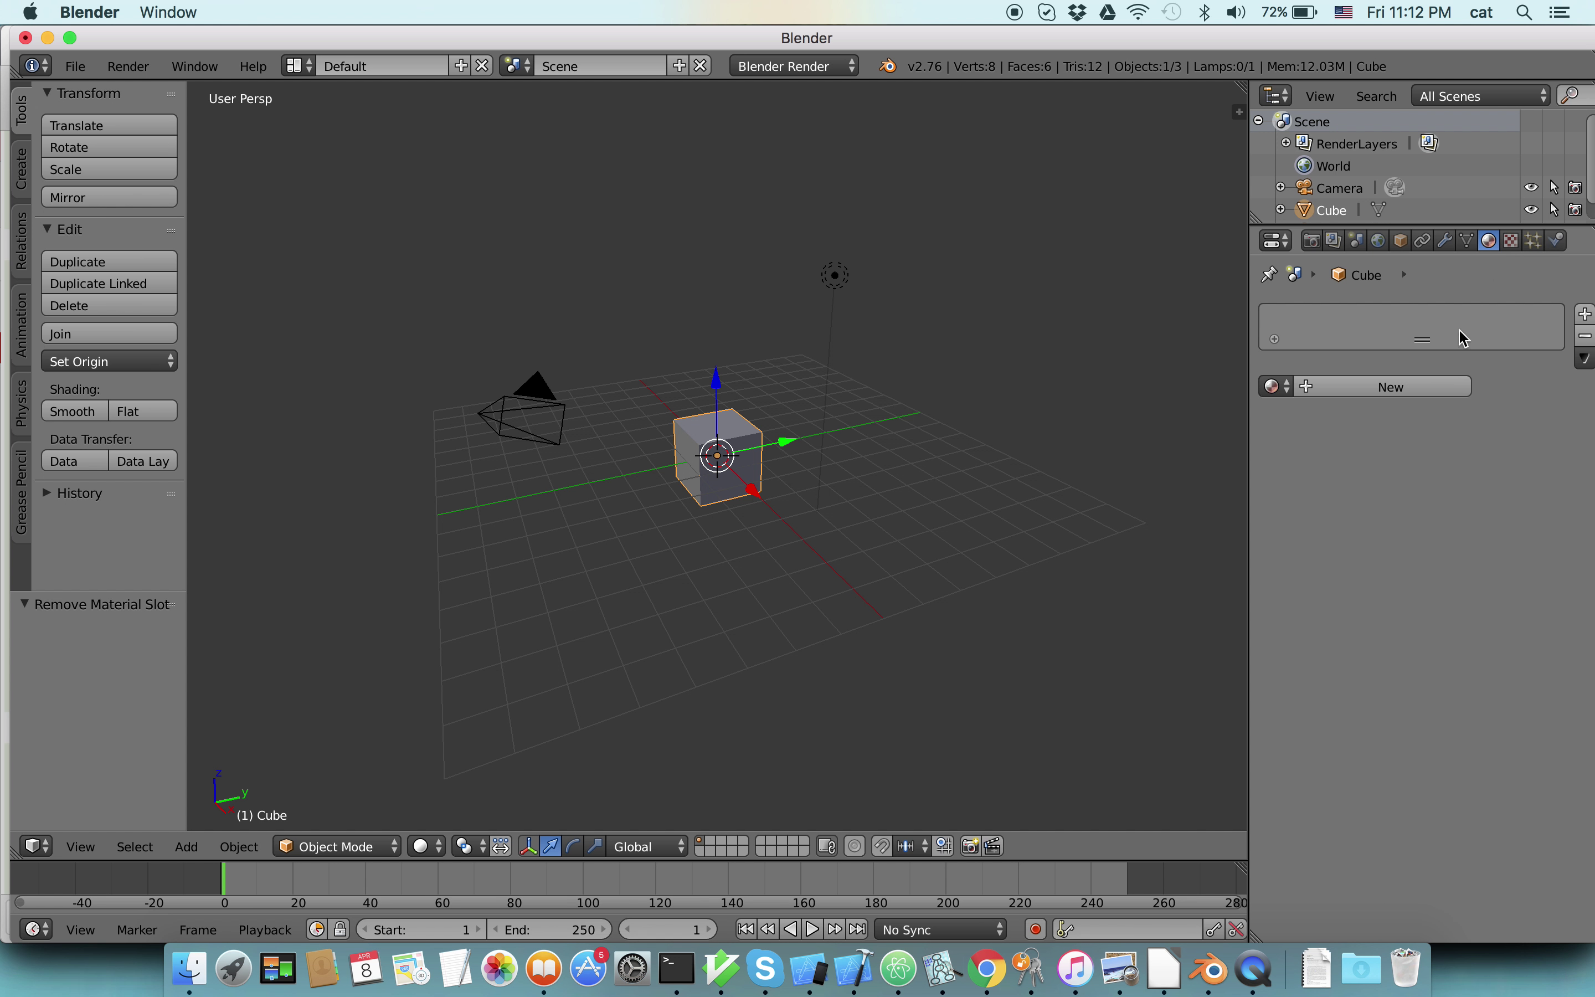
click(1401, 388)
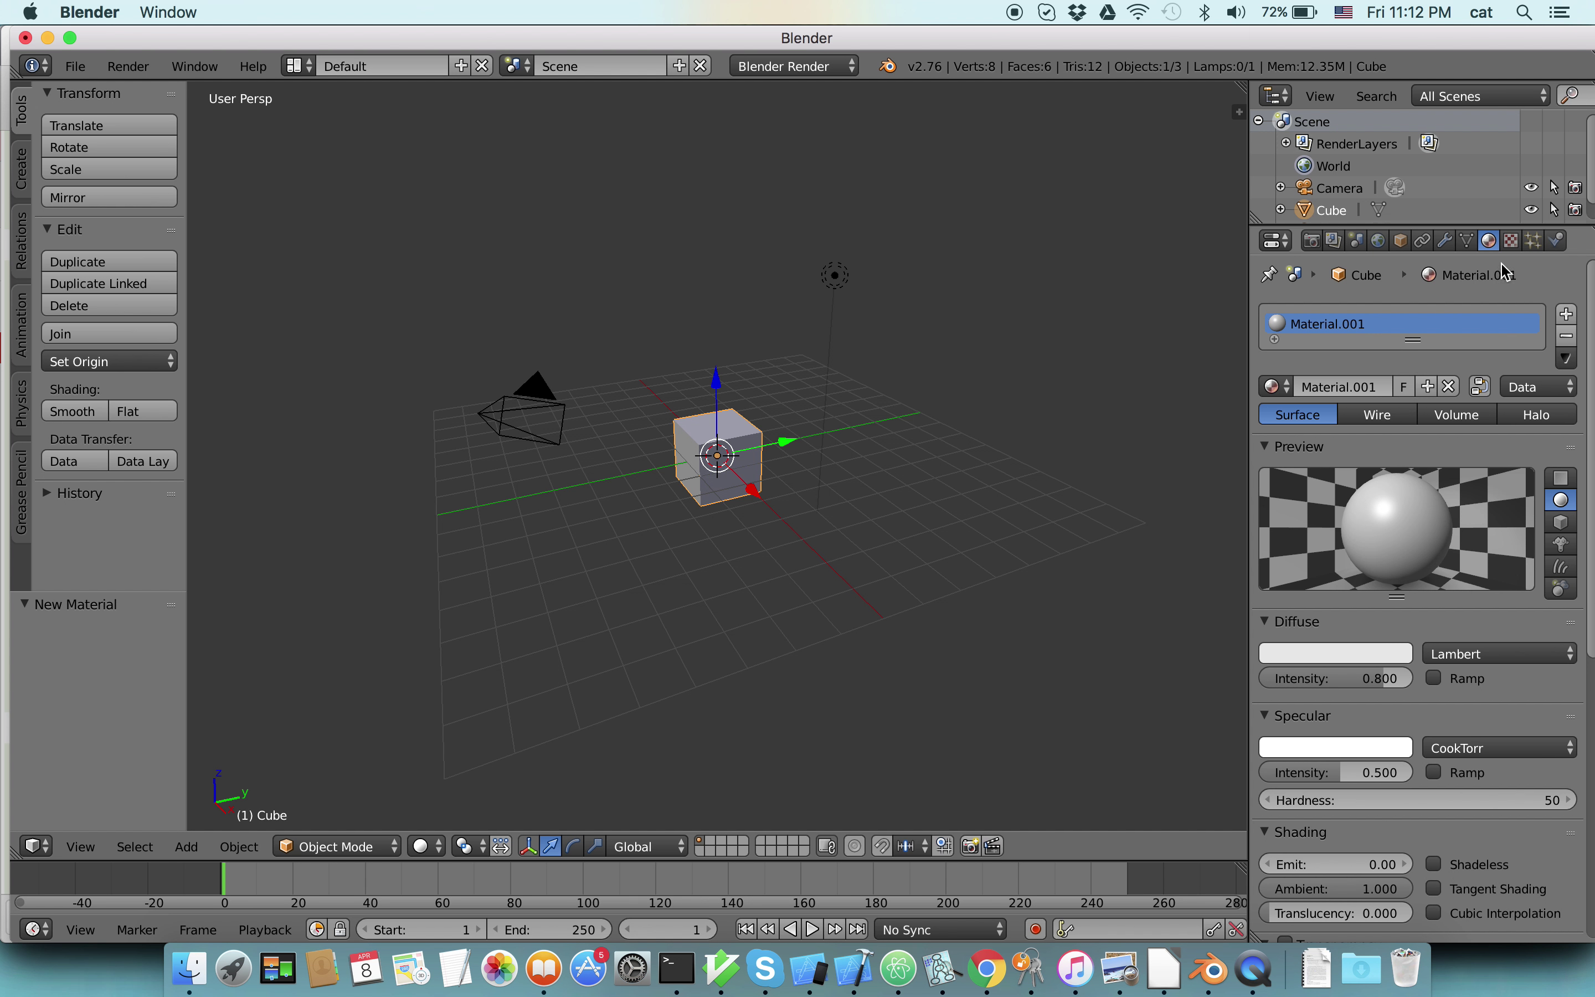
Set Material.001's diffuse colour to purple and add a new image texture to it.
click(1397, 654)
click(1315, 443)
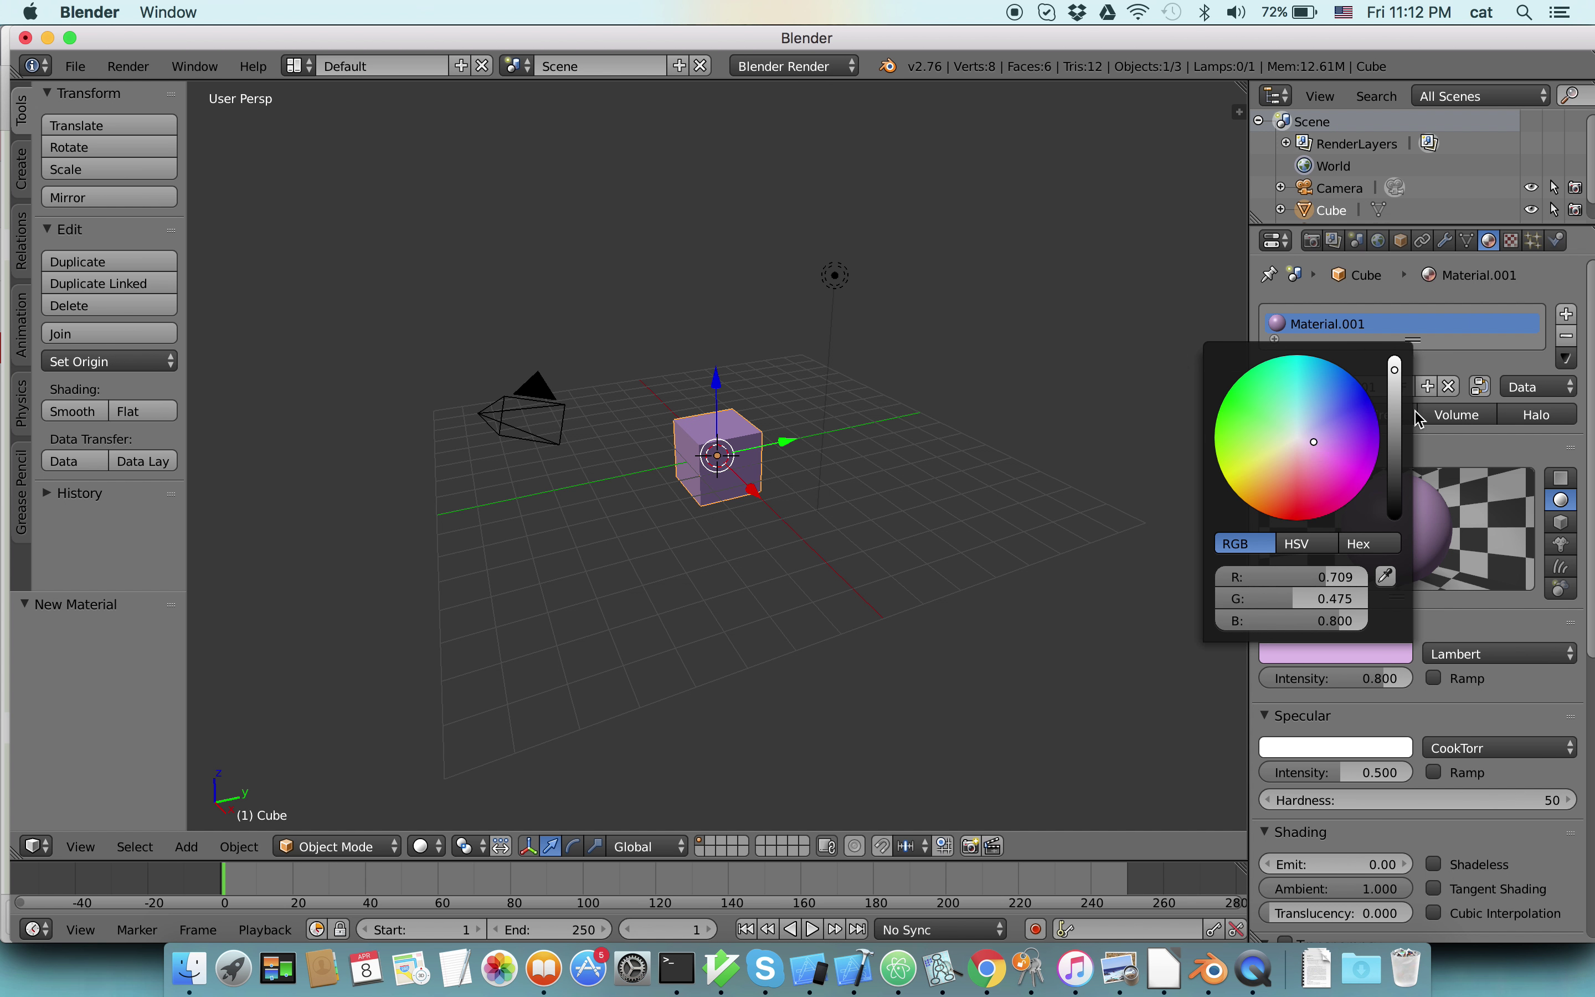
click(1511, 240)
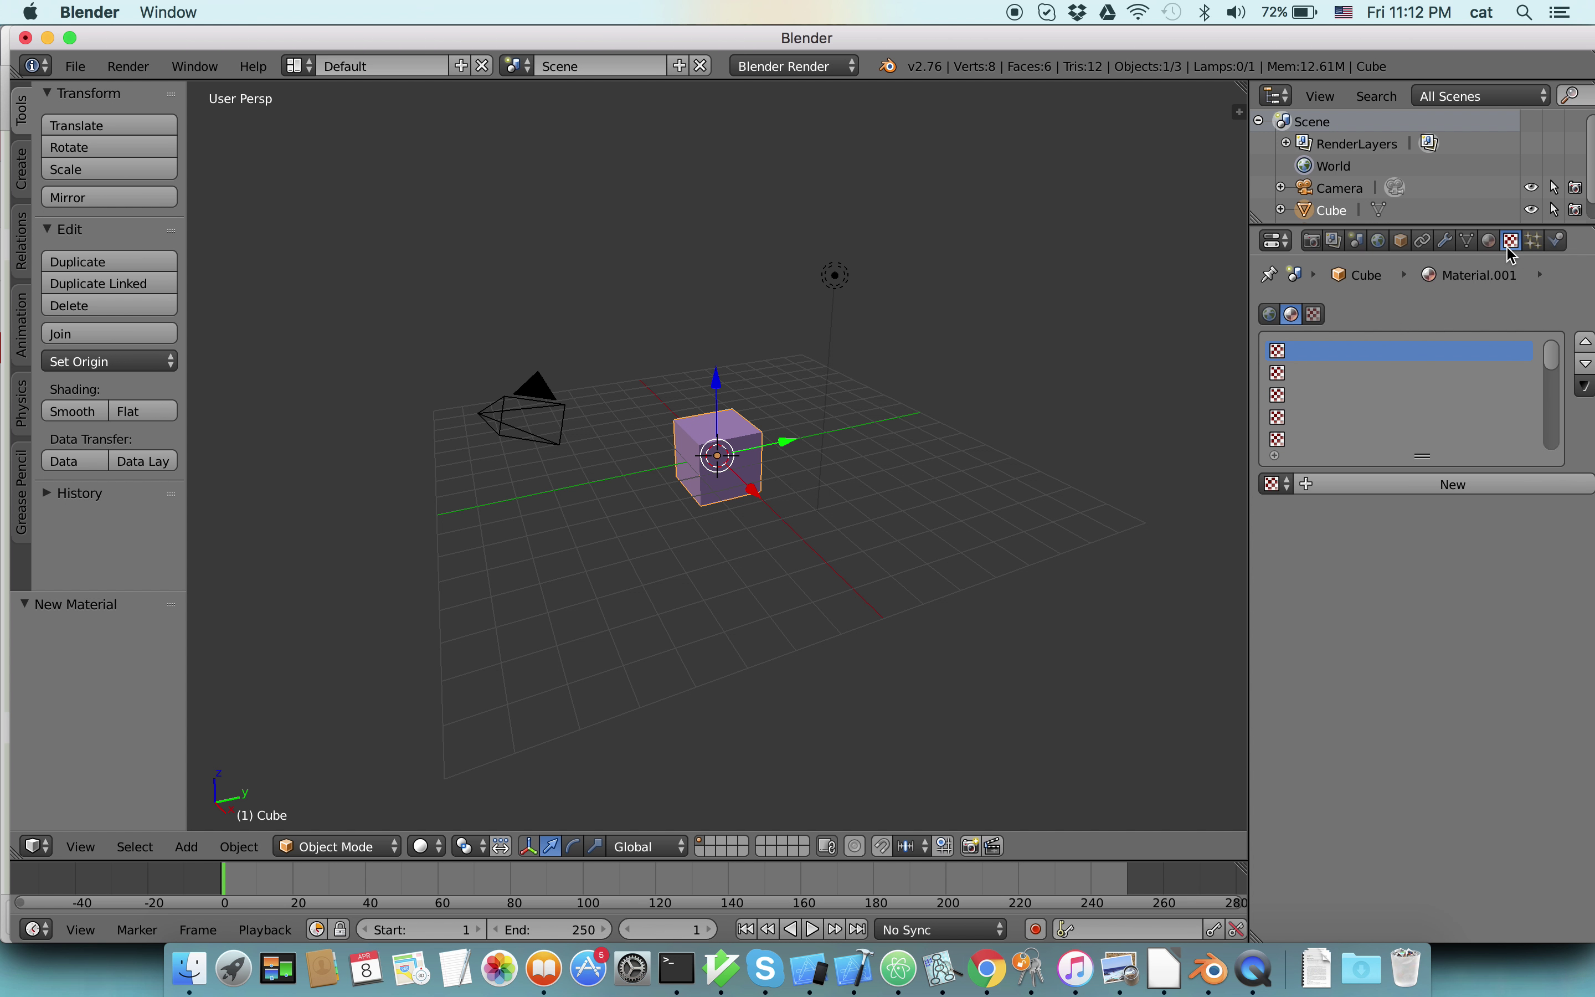
click(1314, 488)
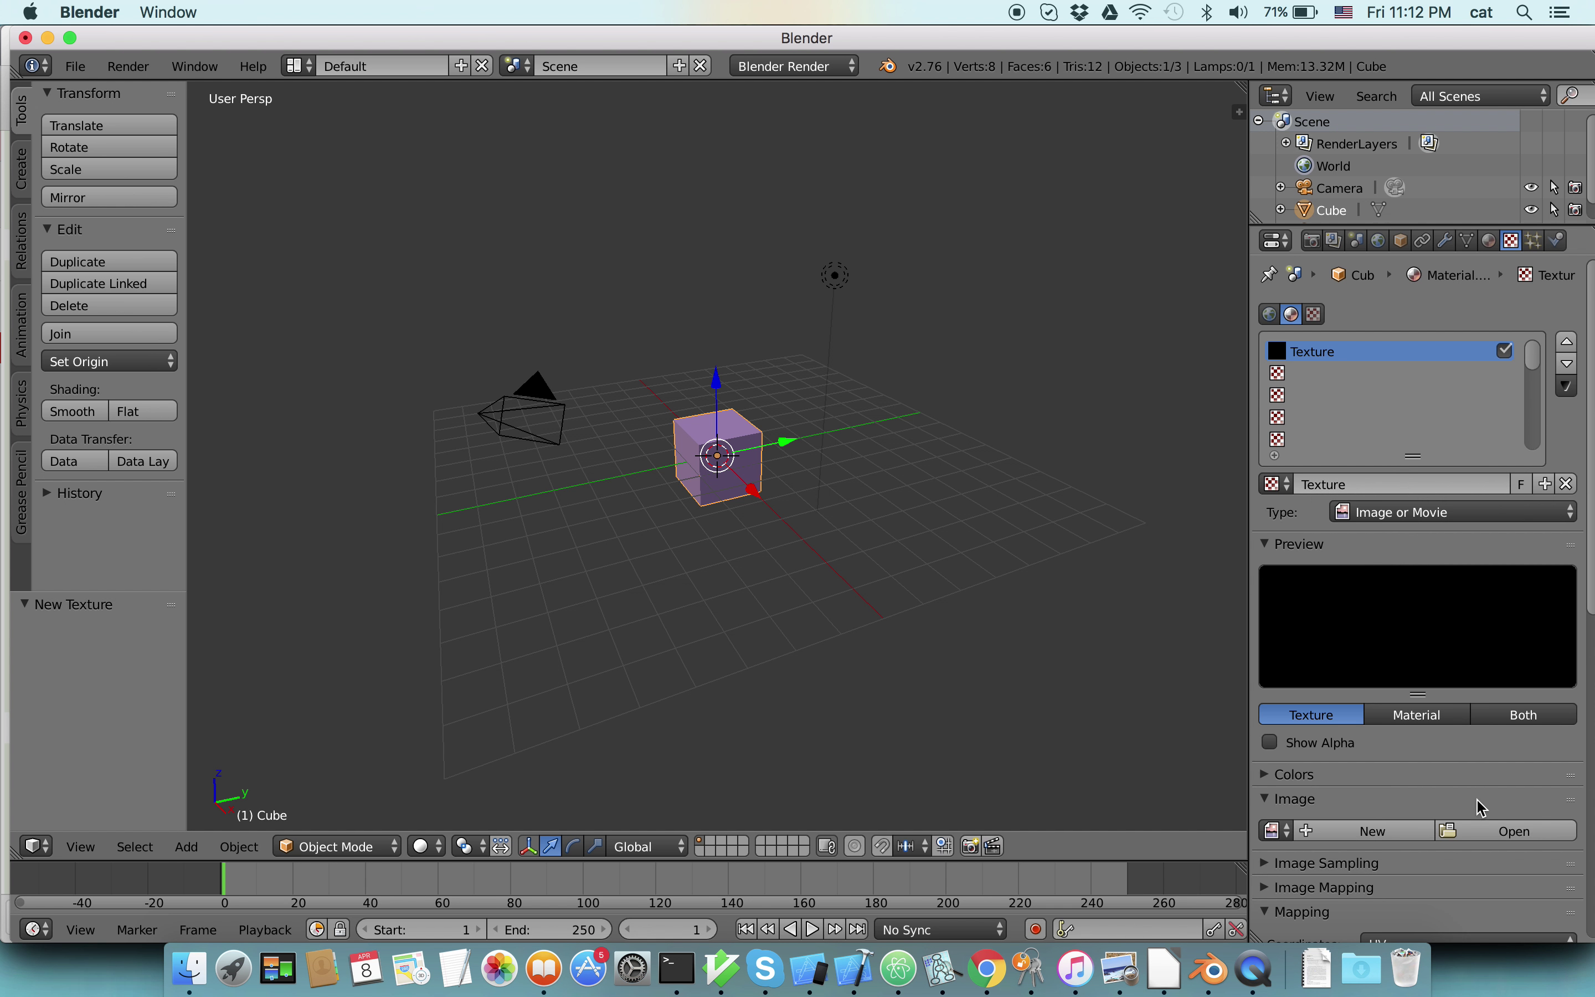
click(1476, 837)
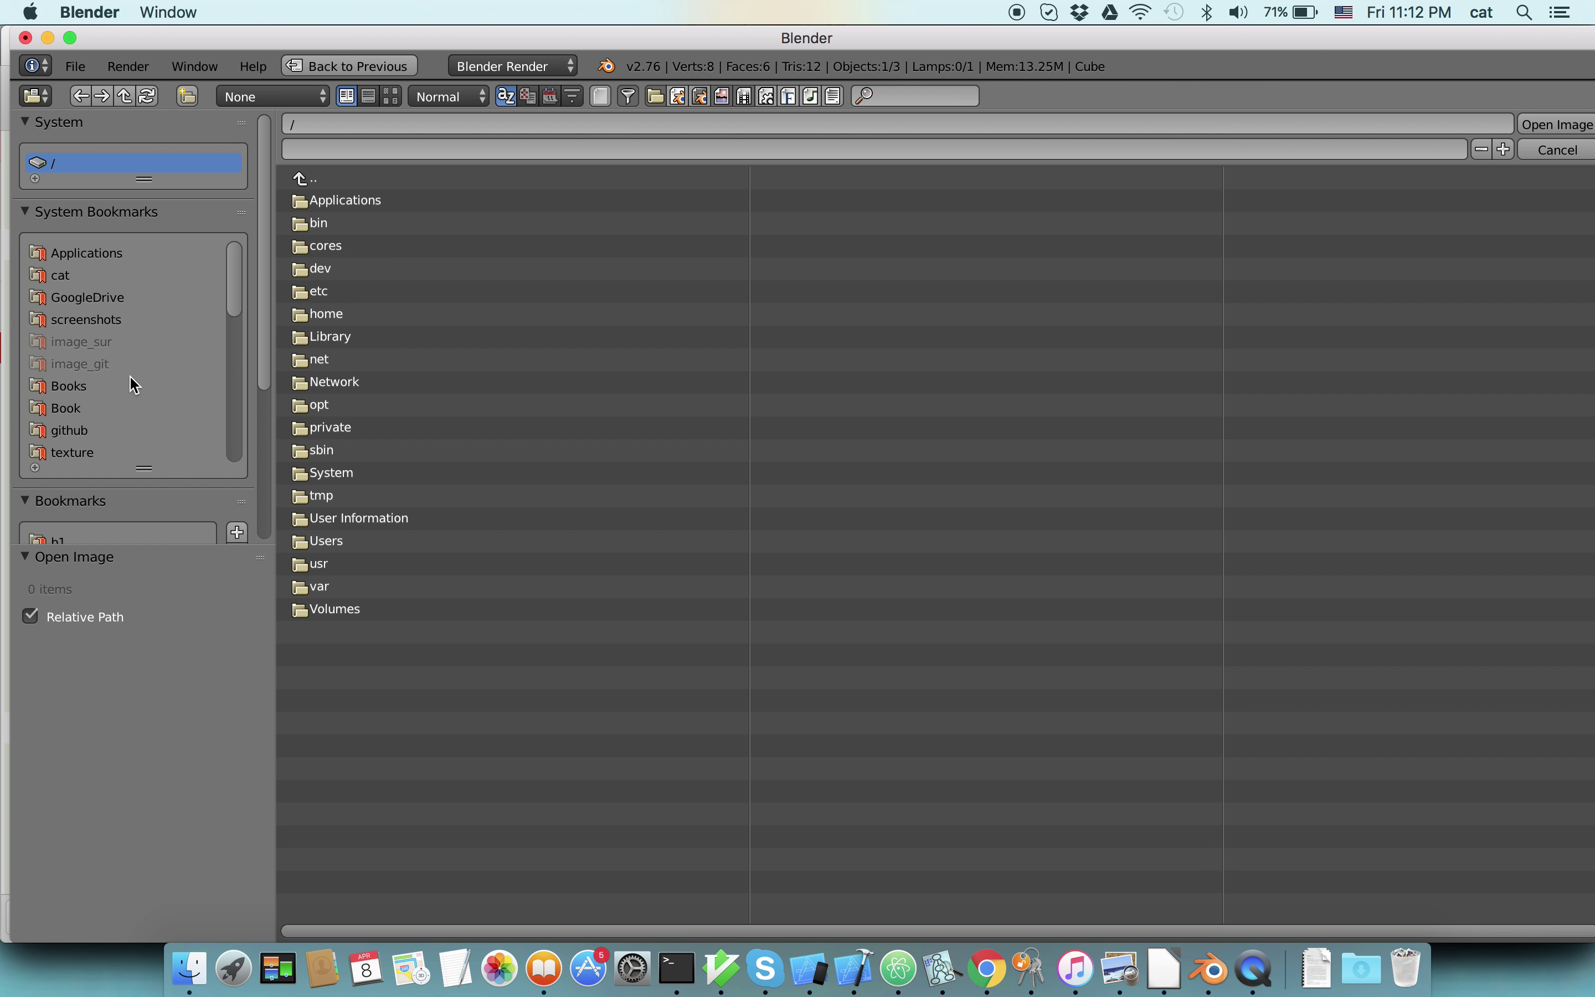
Load Bones0024_1_S.jpg from the texture folder as the texture image.
scroll(132, 382, down, 3)
click(80, 387)
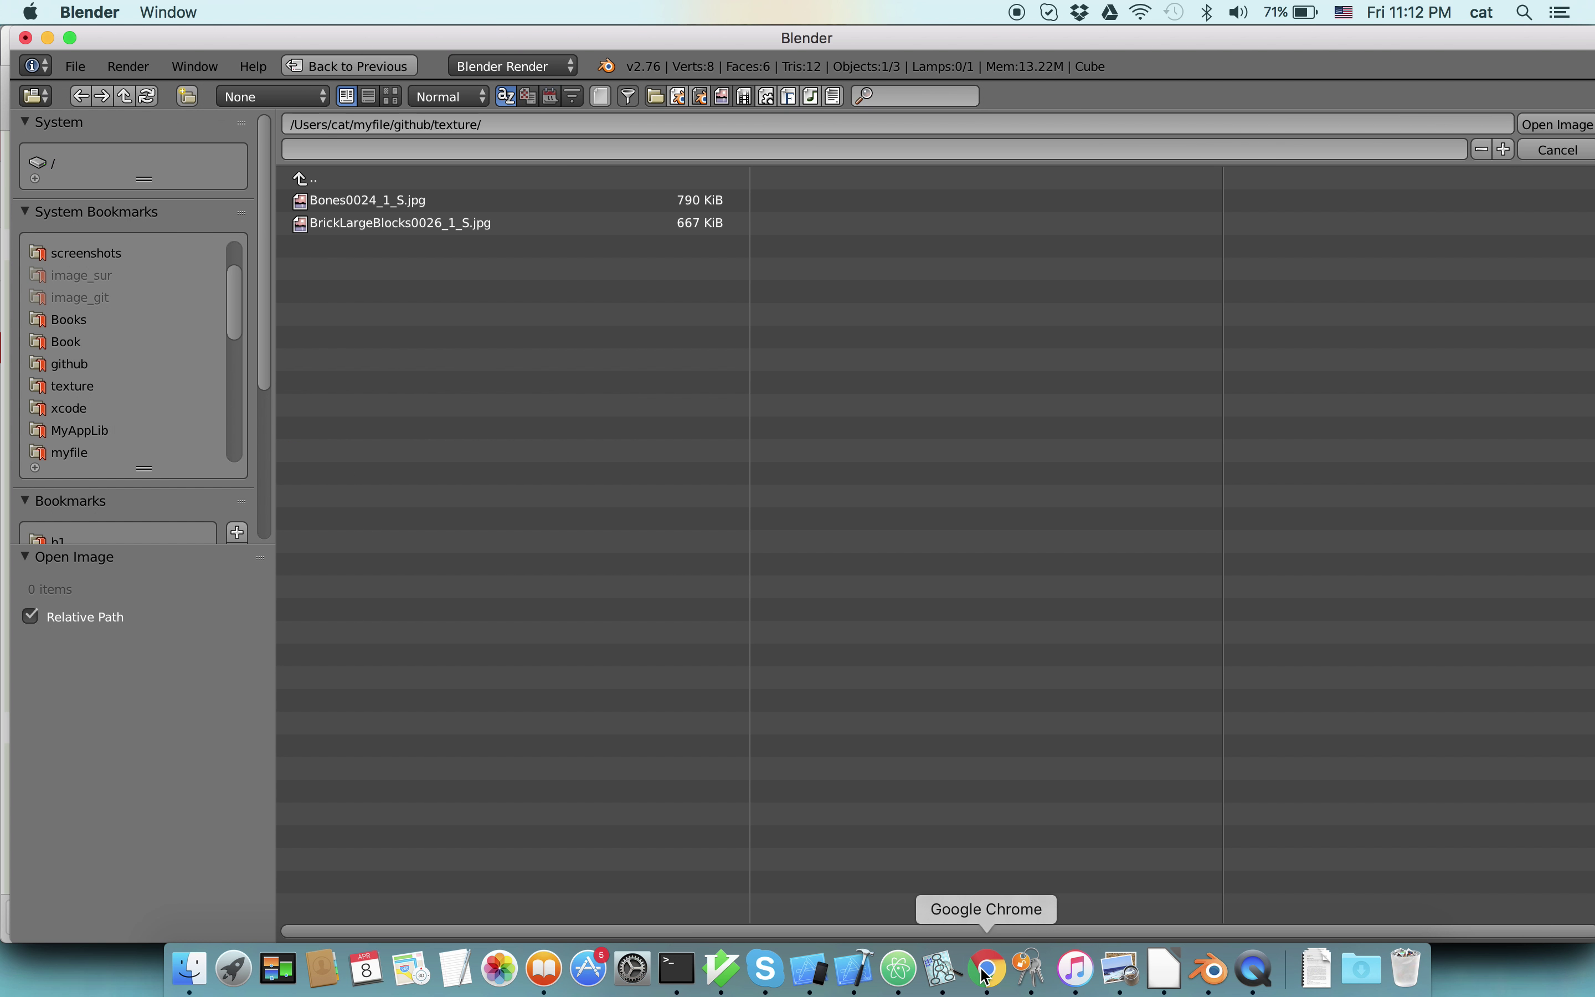
click(430, 222)
click(395, 200)
key(Up)
key(Down)
key(Up)
key(Down)
key(Up)
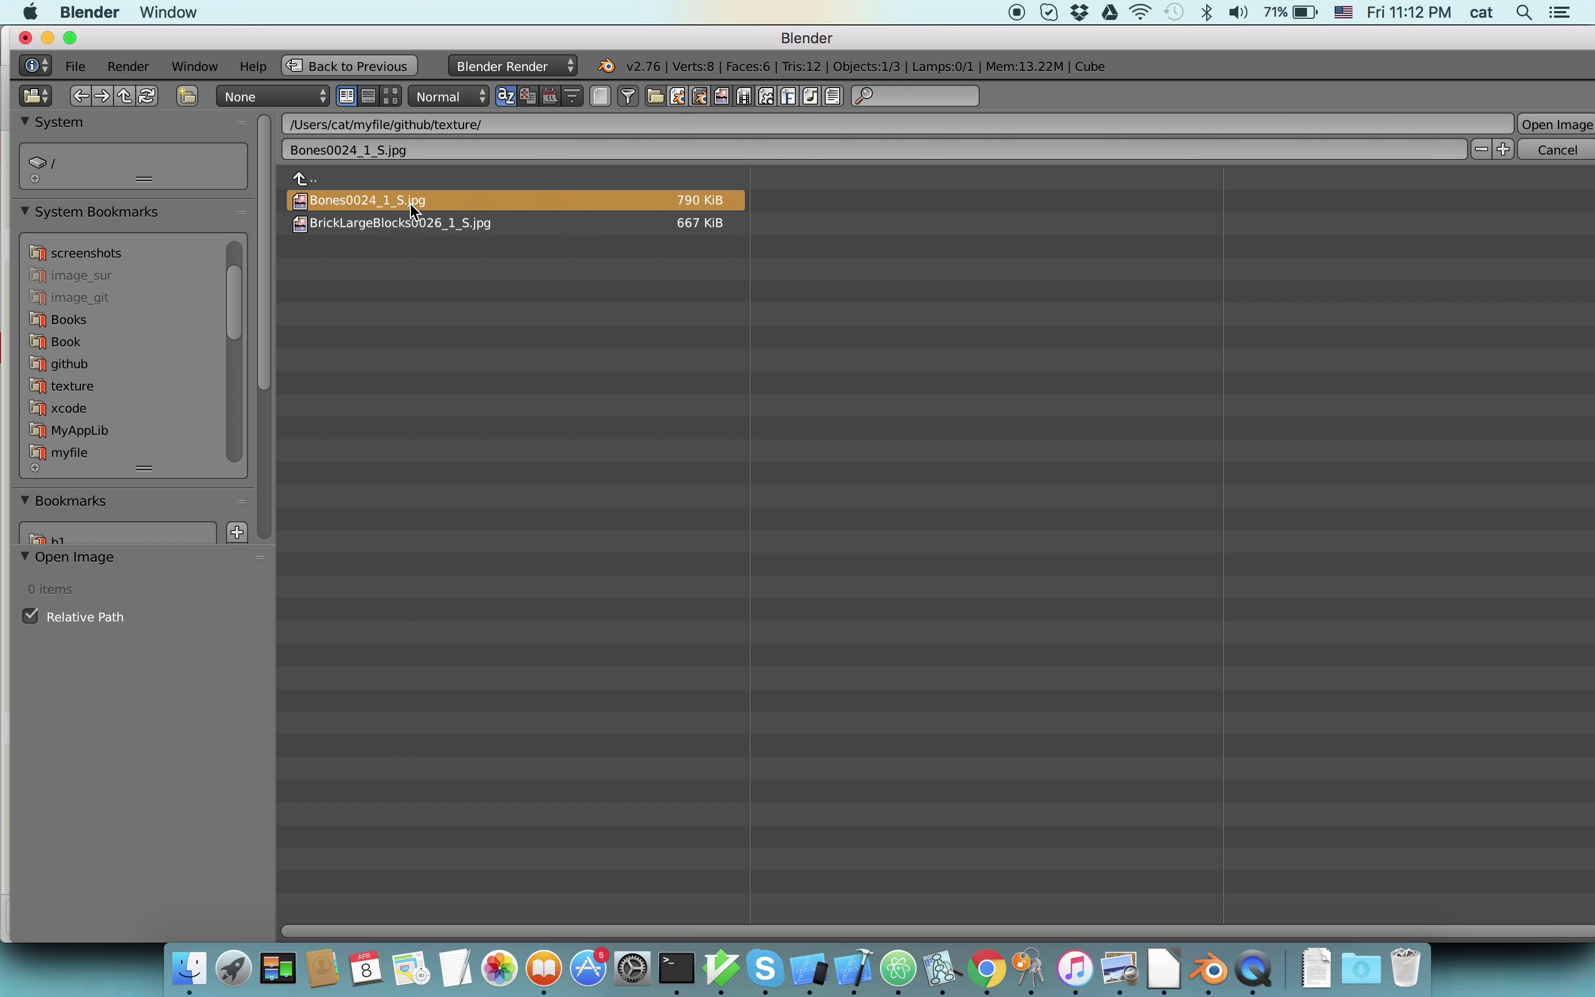
key(Down)
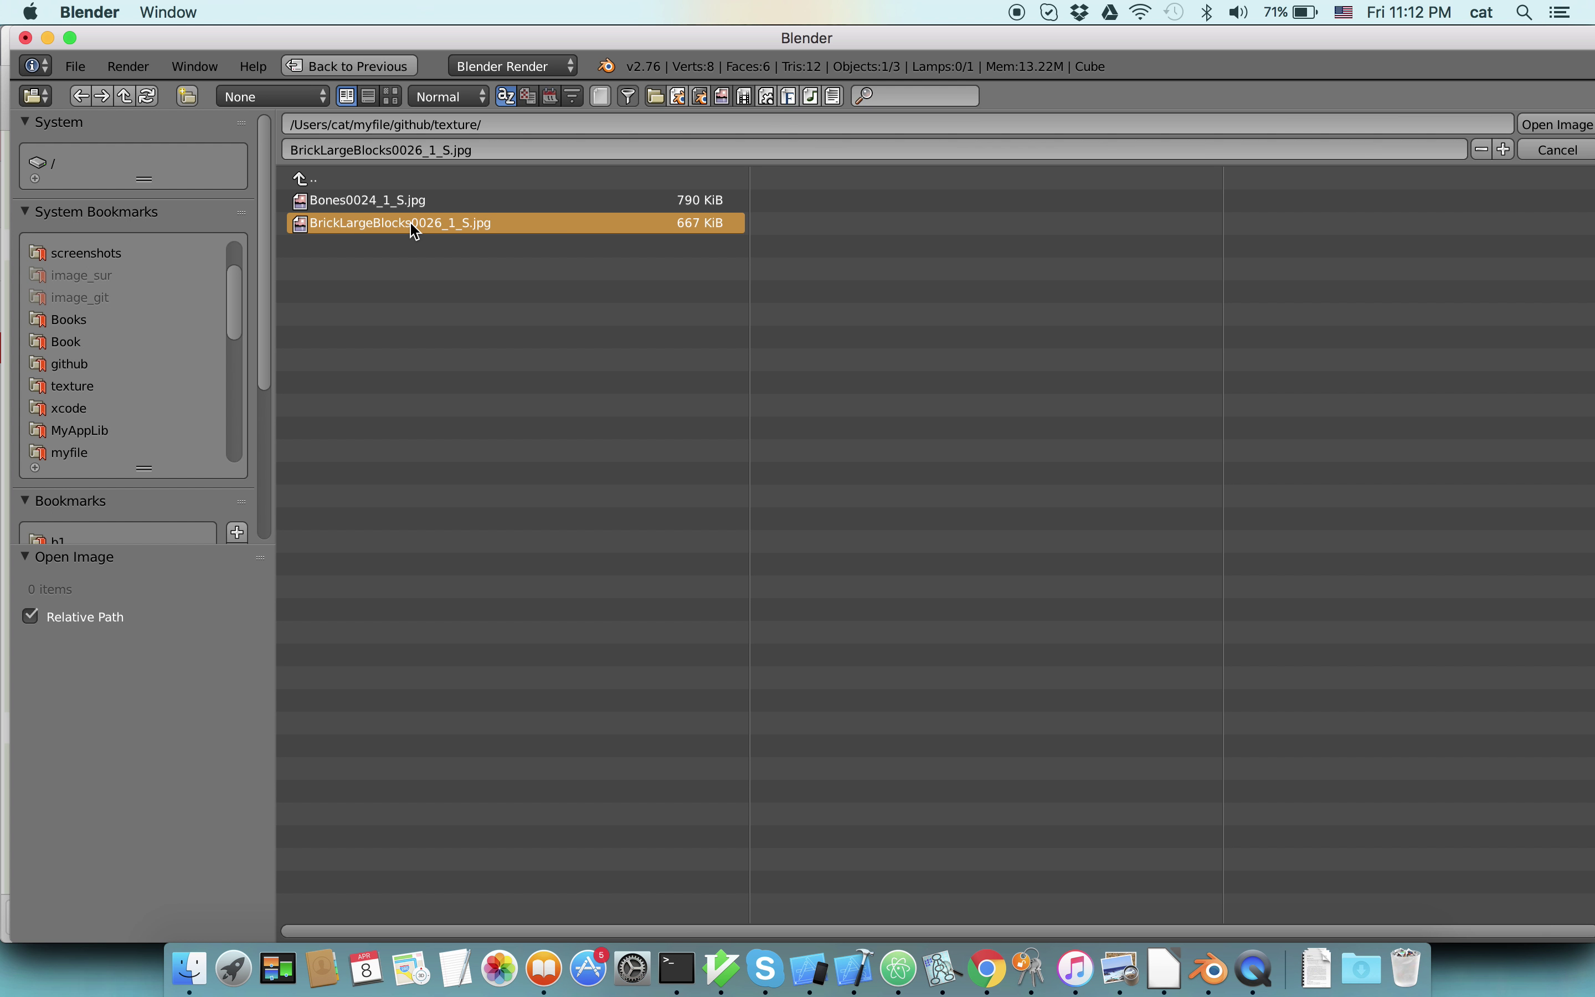
key(Up)
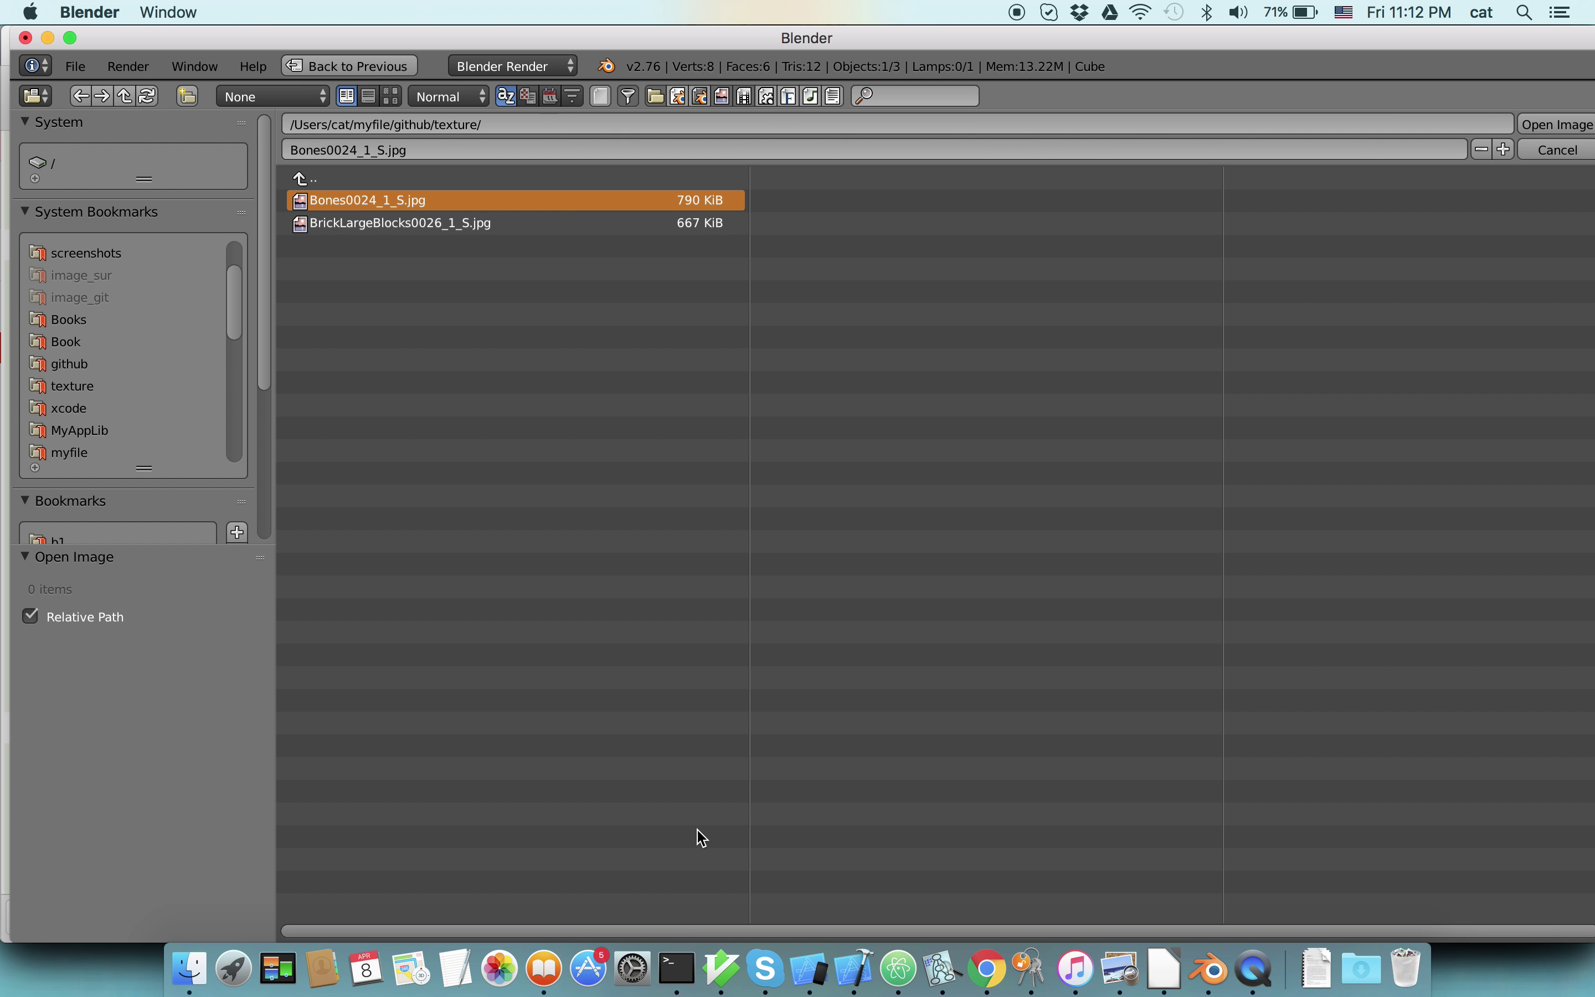
click(1556, 125)
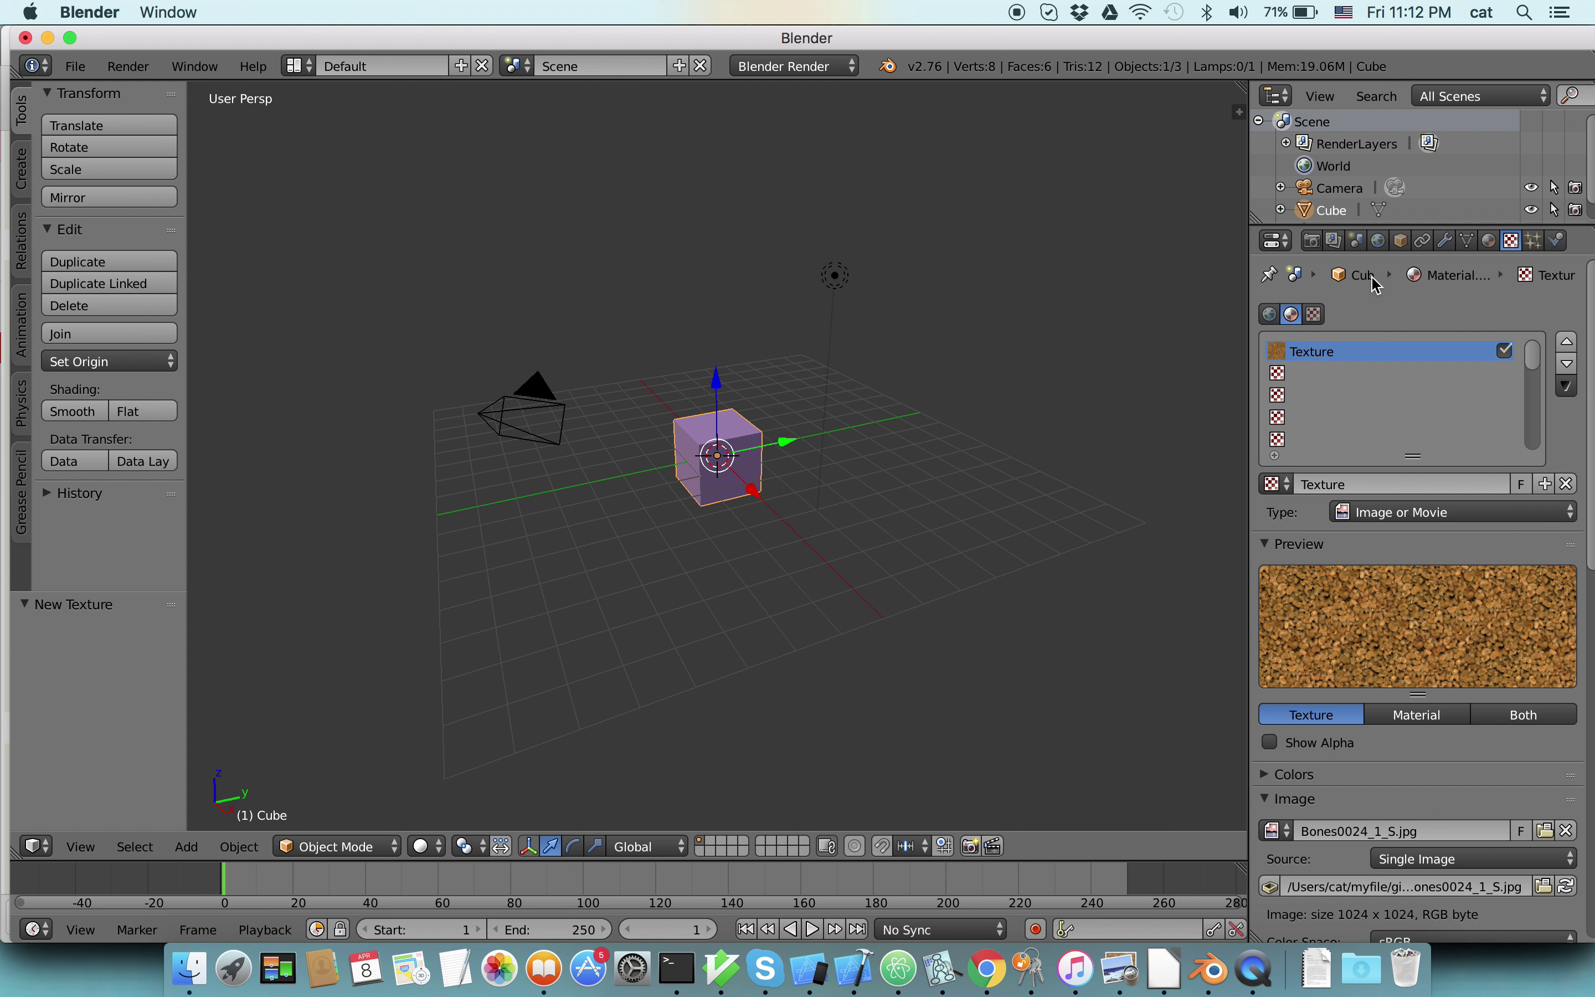
Compare the material and texture-only previews of the loaded bones image.
click(1420, 716)
click(1325, 717)
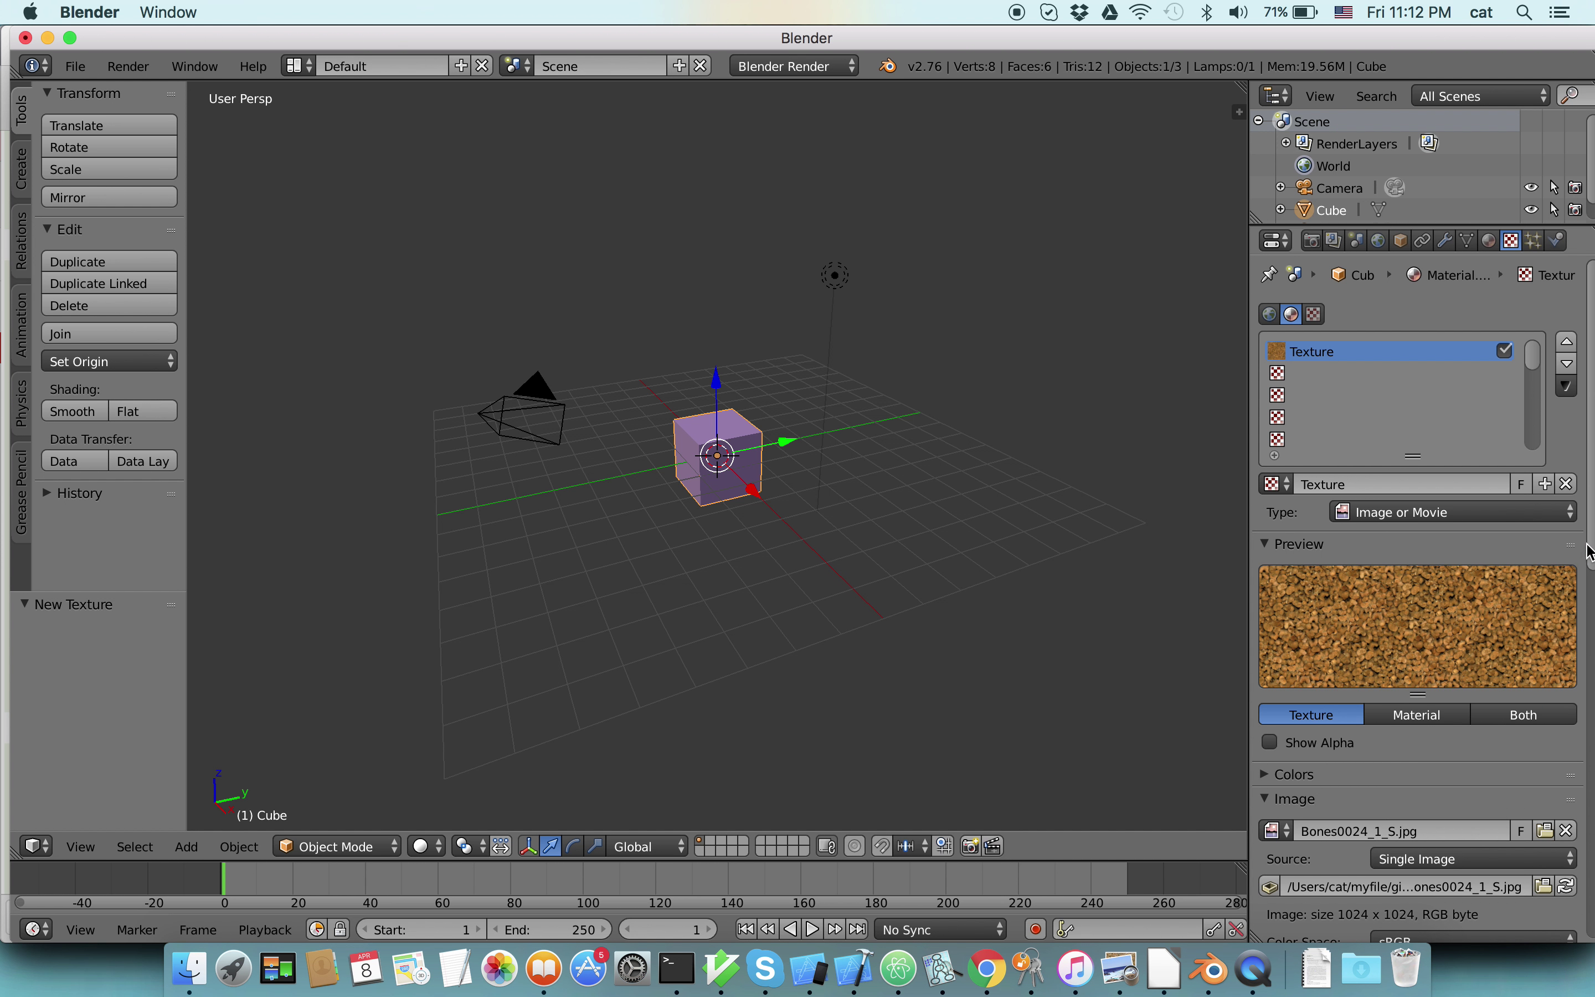
scroll(1417, 593, down, 10)
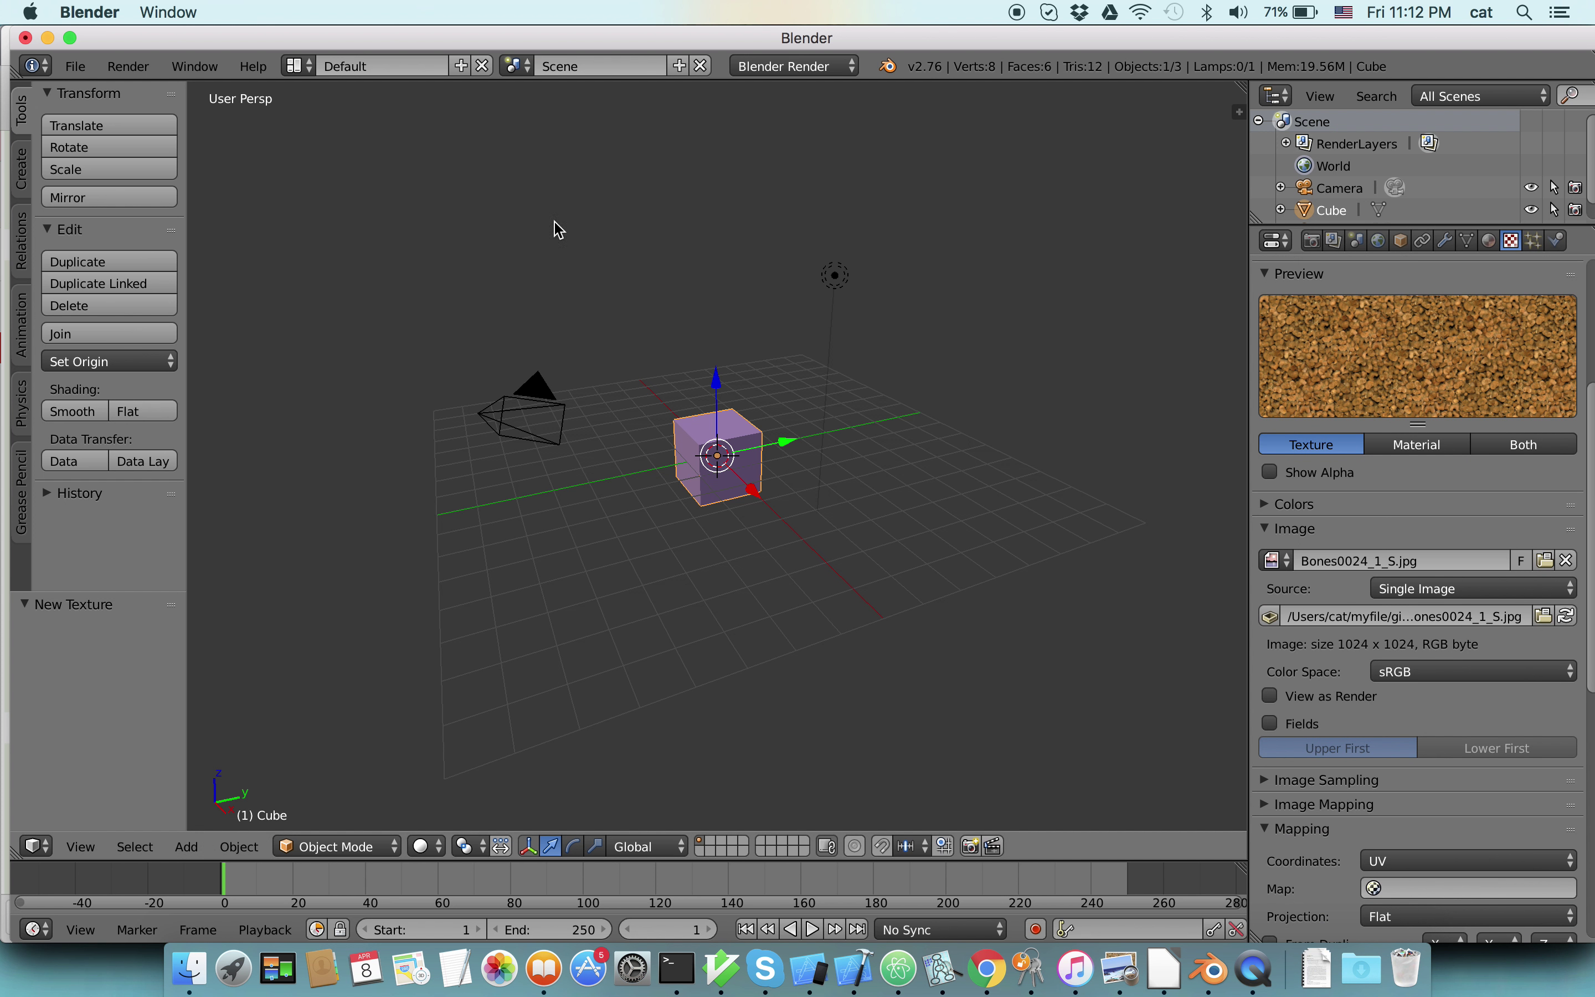
click(302, 66)
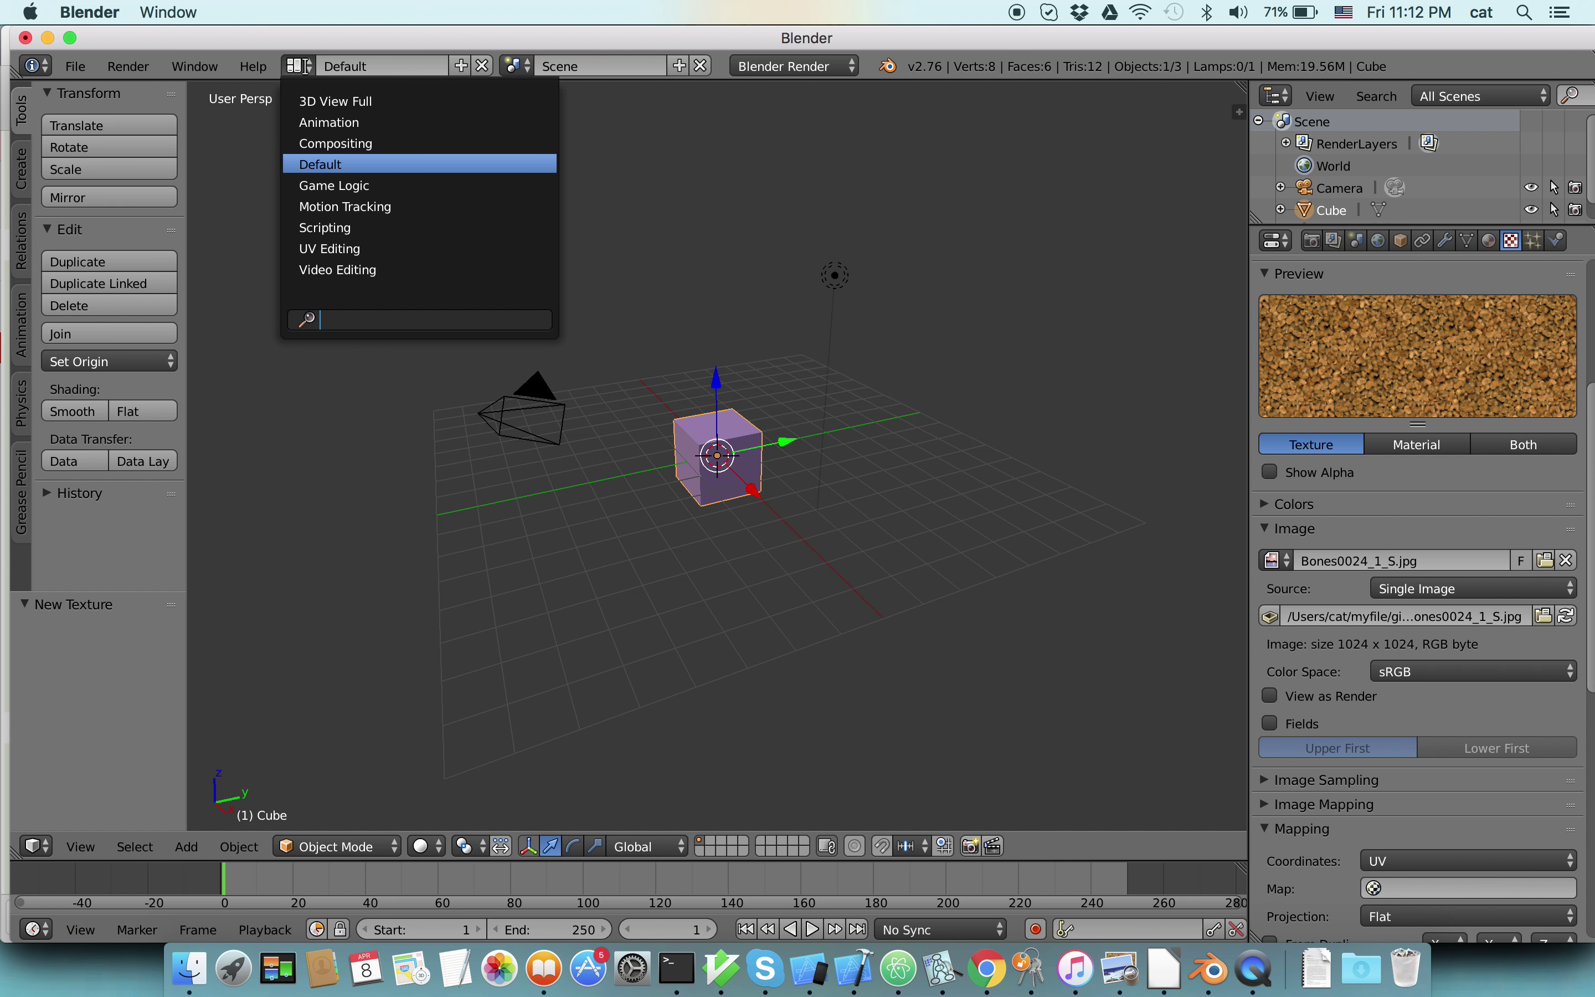
Use the Compositing layout with Bones0024_1_S.jpg shown in its image editor.
click(317, 144)
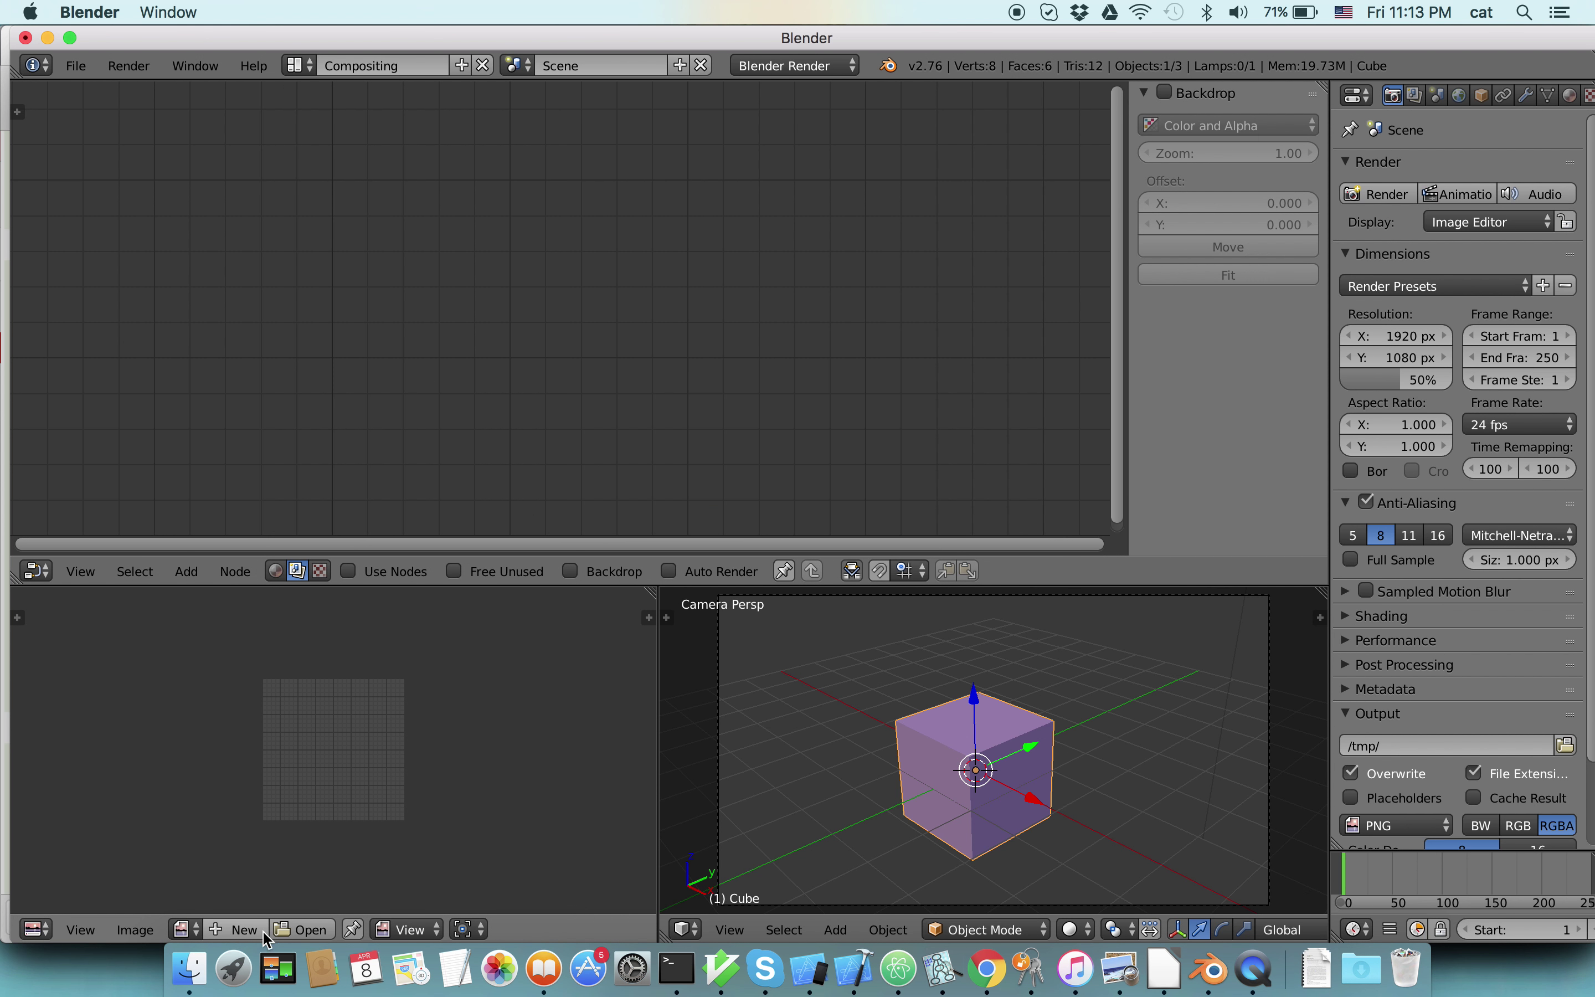
click(234, 935)
click(234, 934)
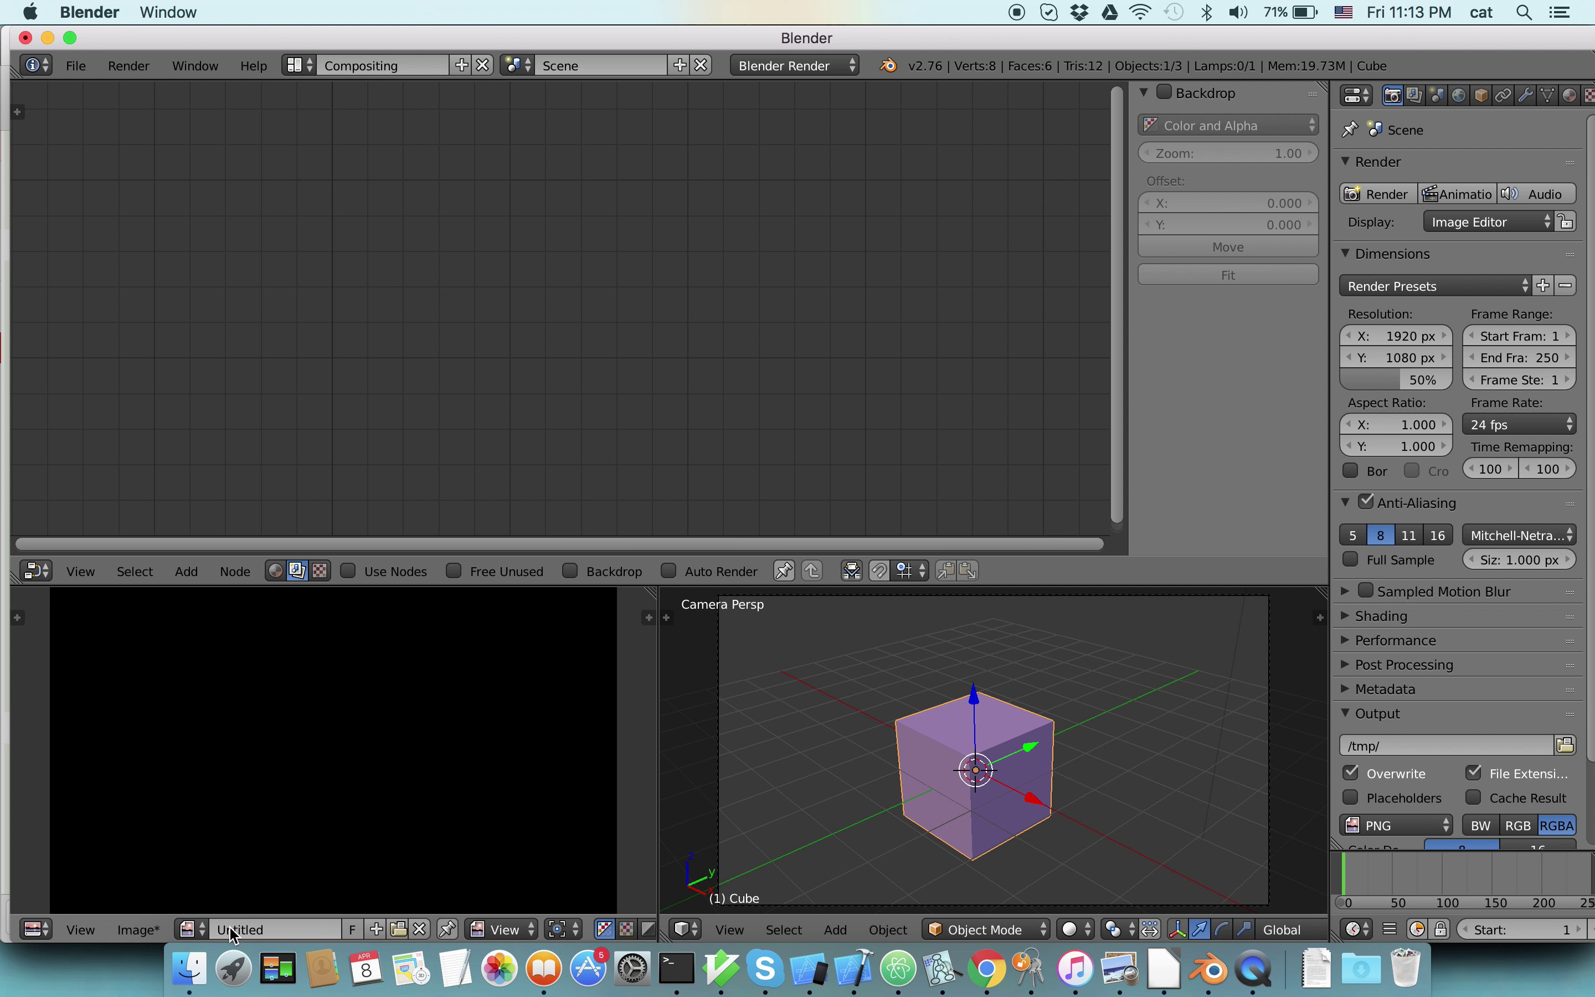
click(198, 930)
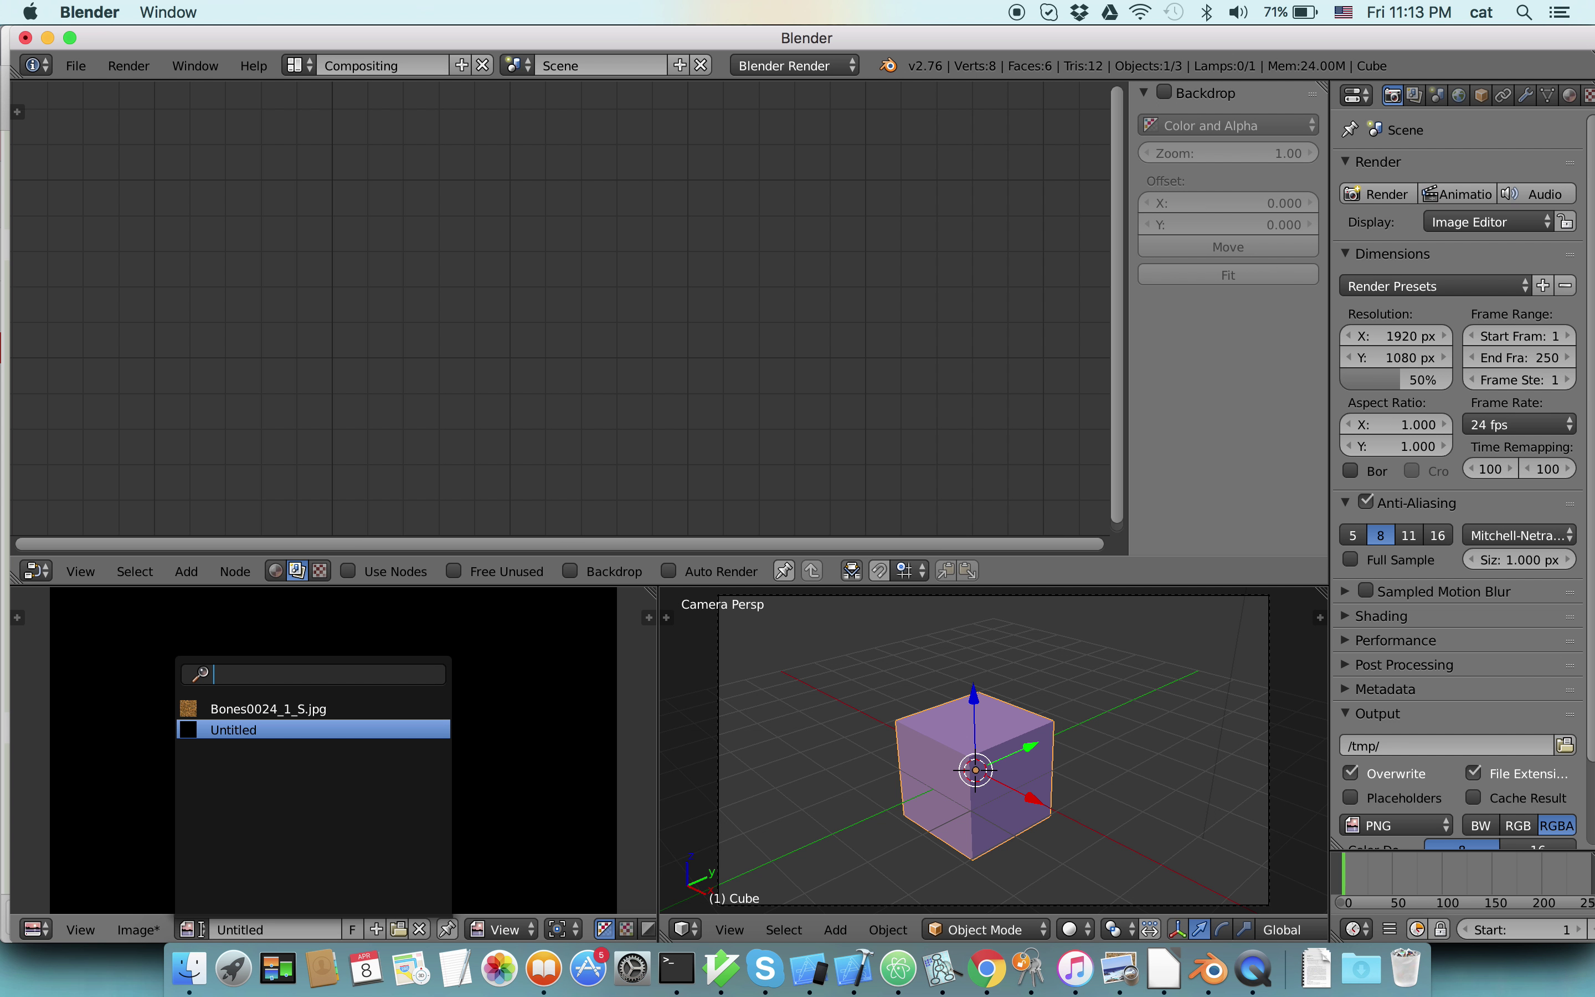
click(235, 710)
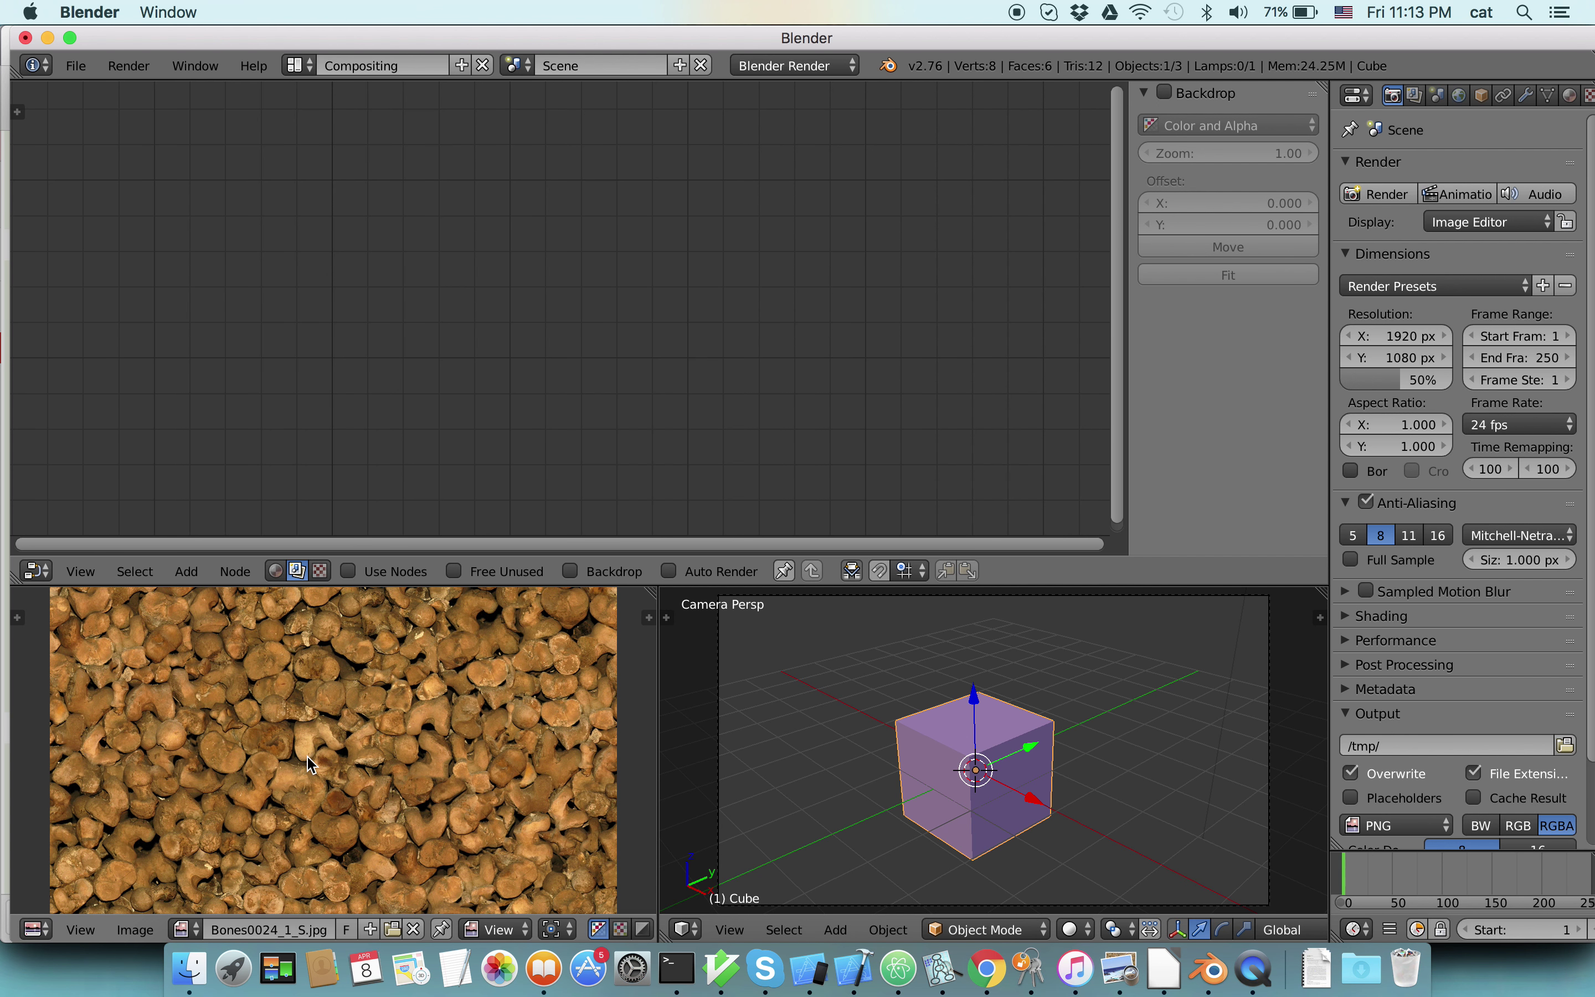
scroll(315, 768, down, 2)
scroll(315, 768, down, 1)
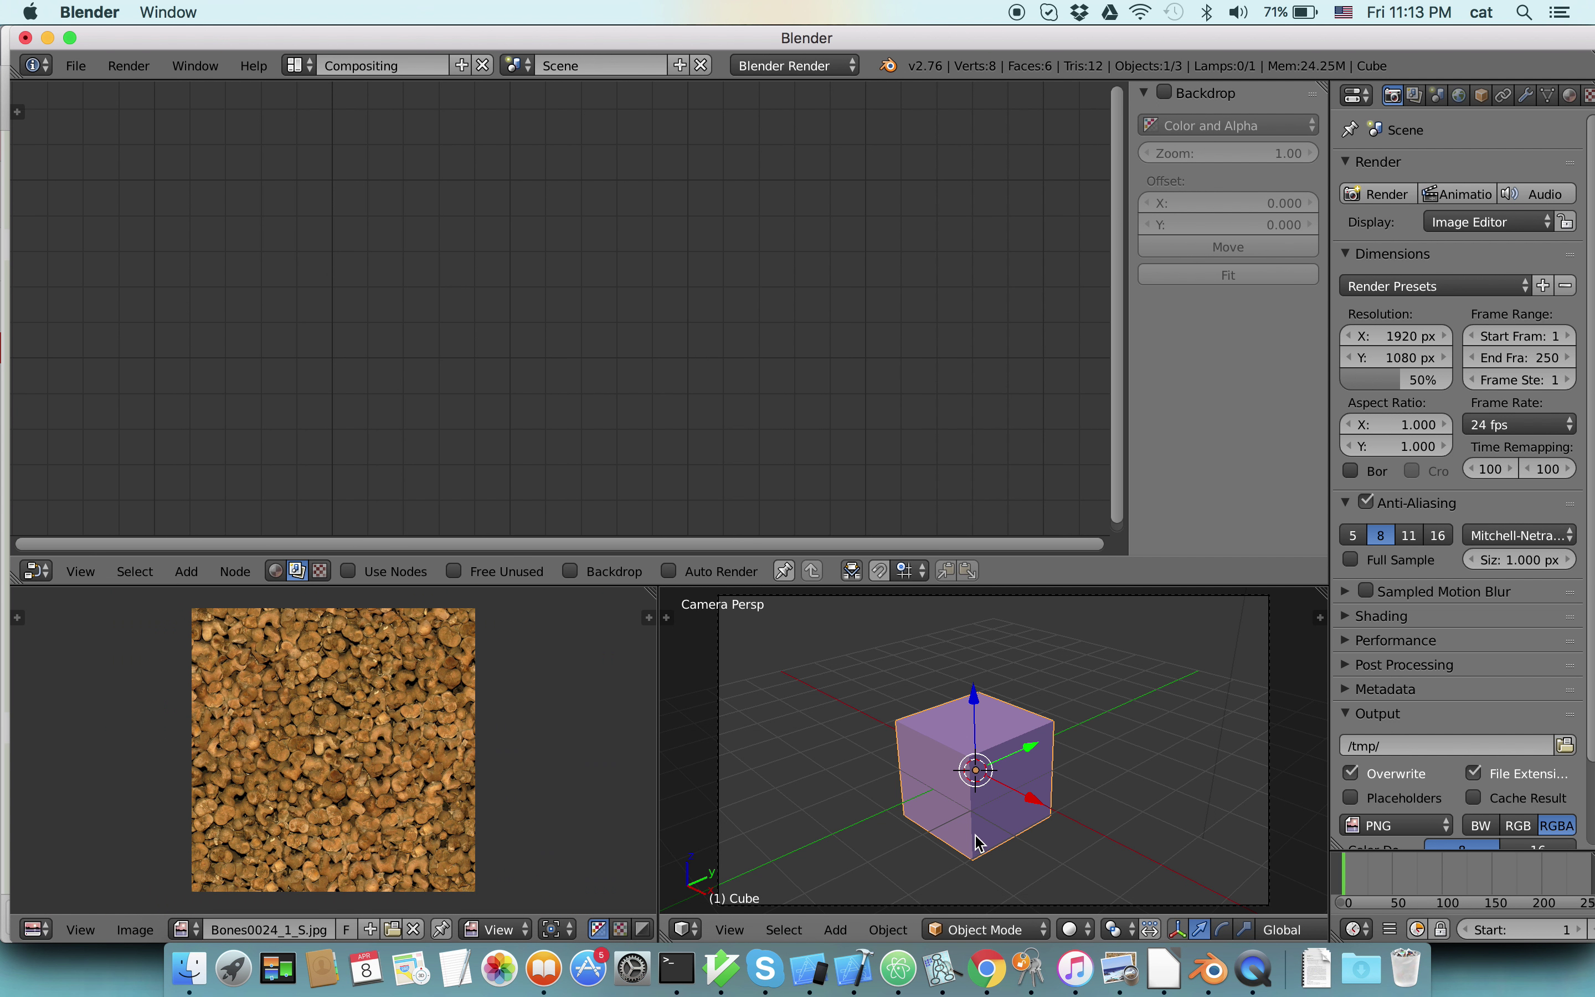
Put the cube into Edit Mode.
click(888, 929)
click(959, 929)
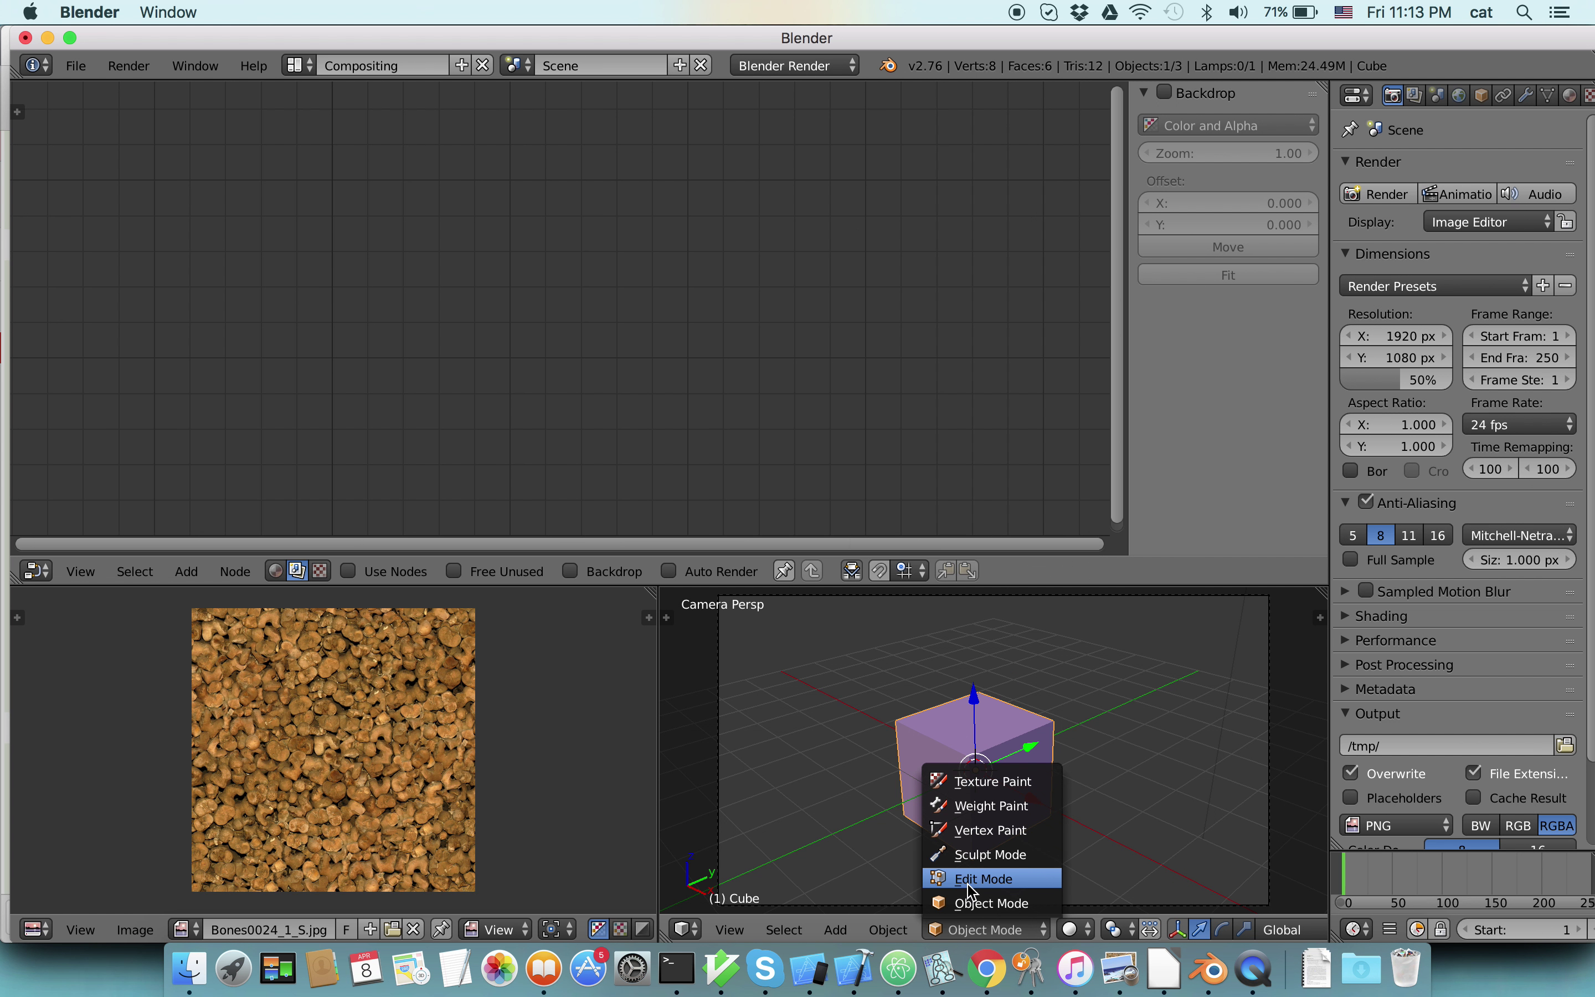
click(966, 882)
click(960, 929)
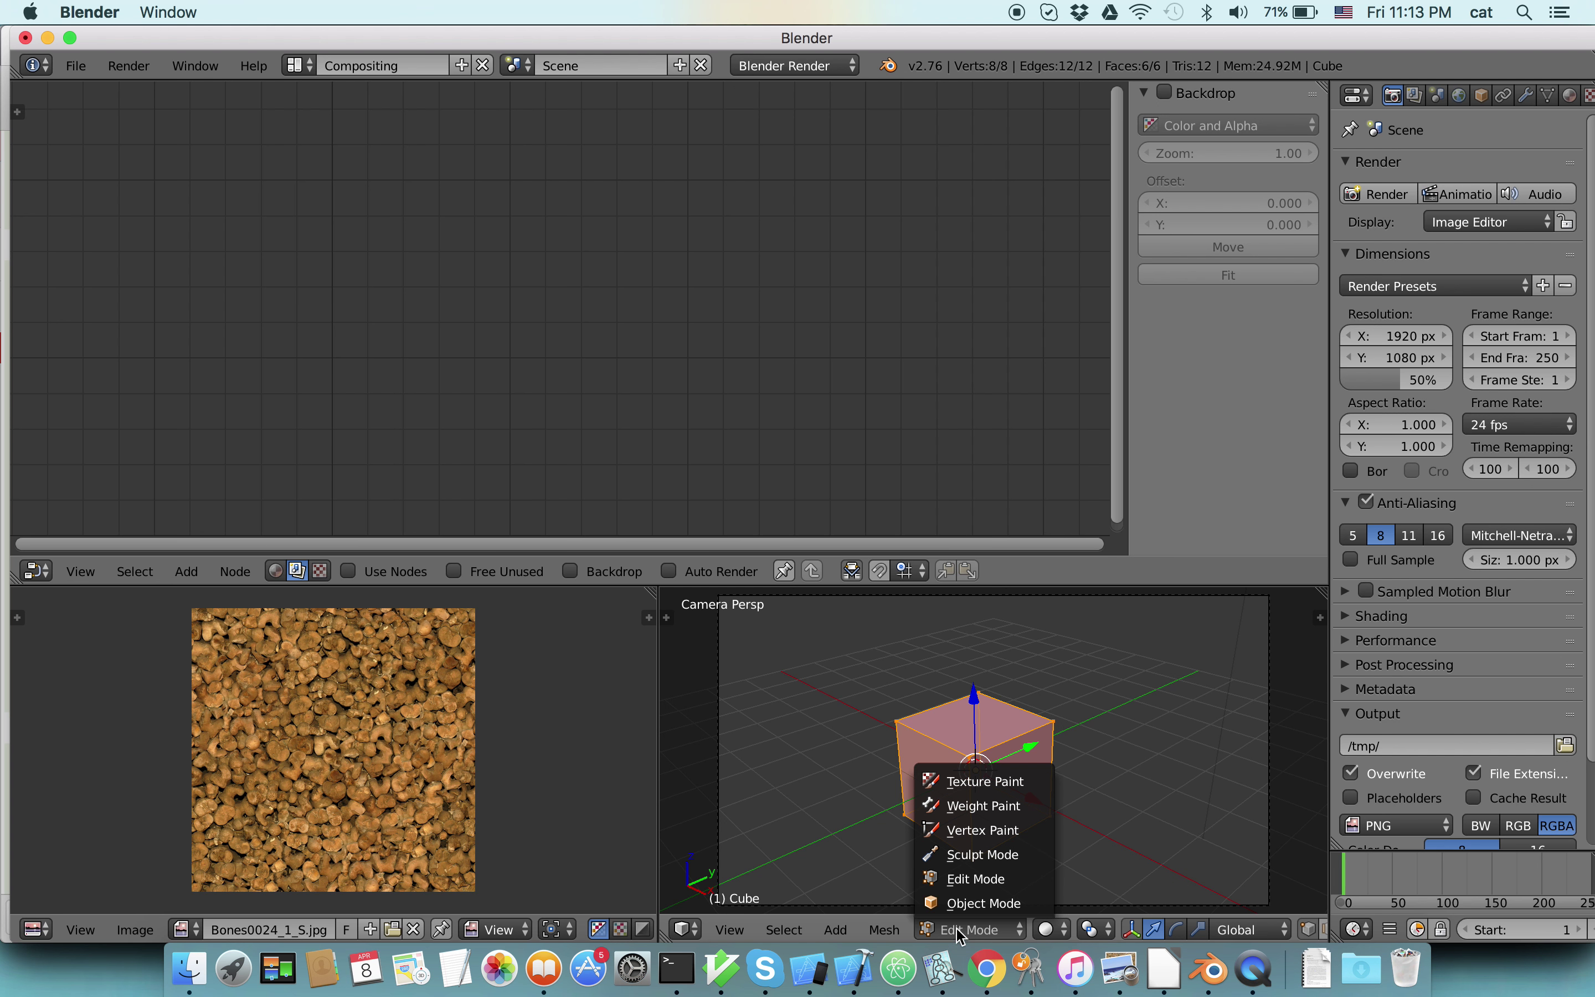
click(966, 880)
click(963, 925)
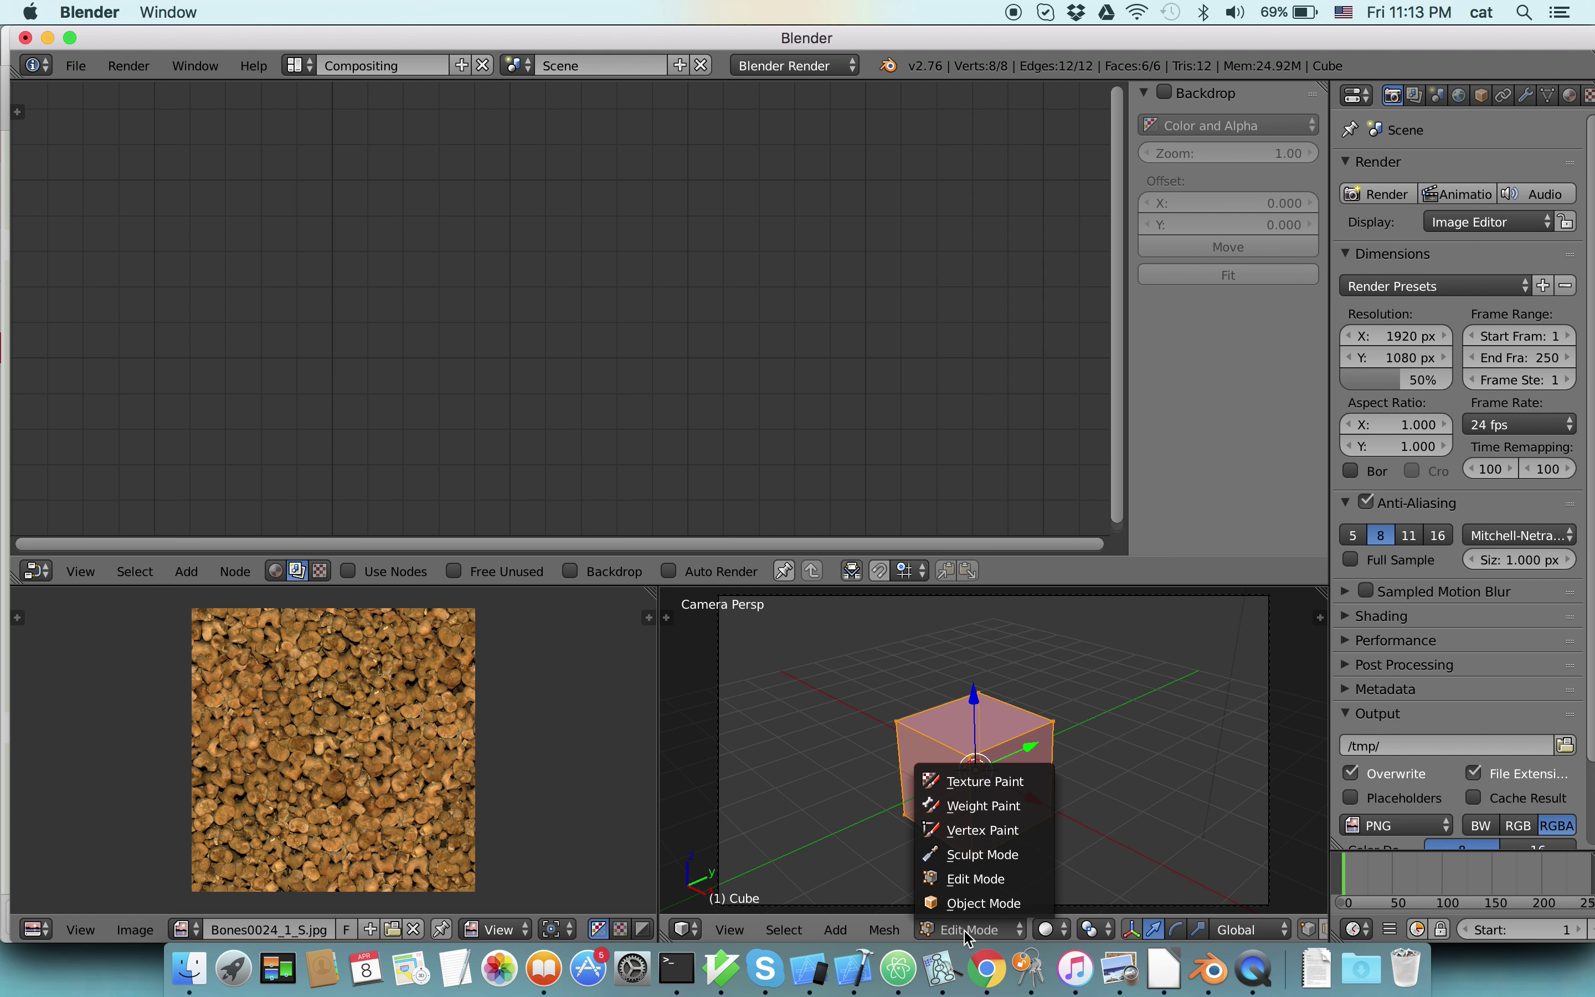
click(961, 903)
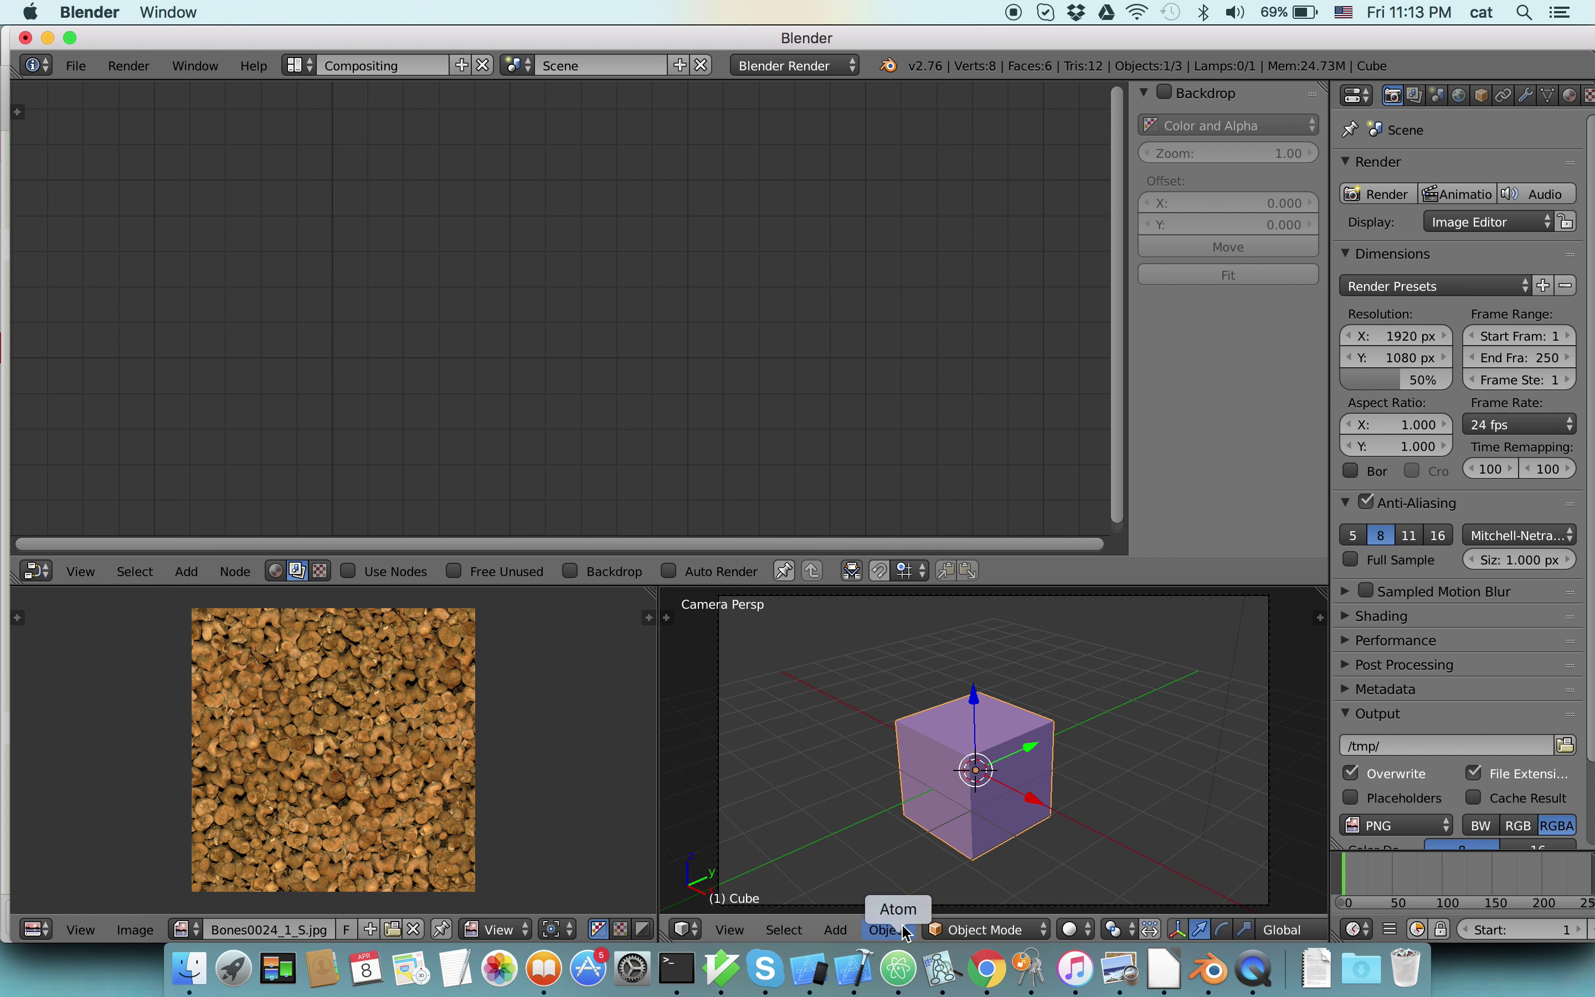
click(943, 933)
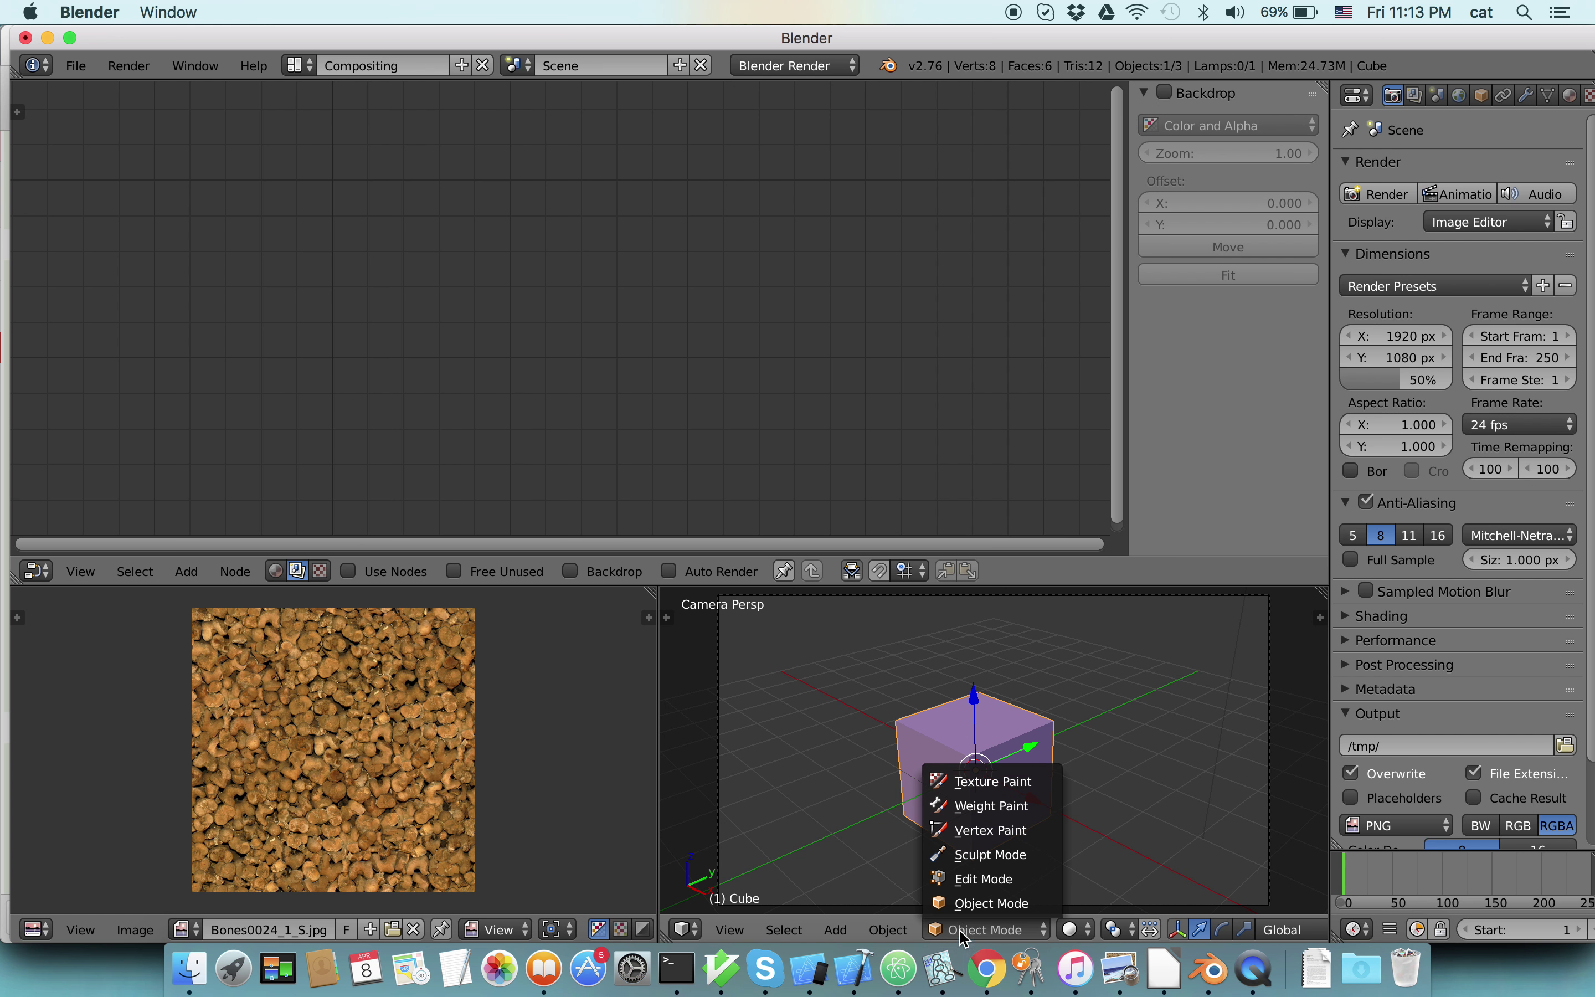
click(969, 882)
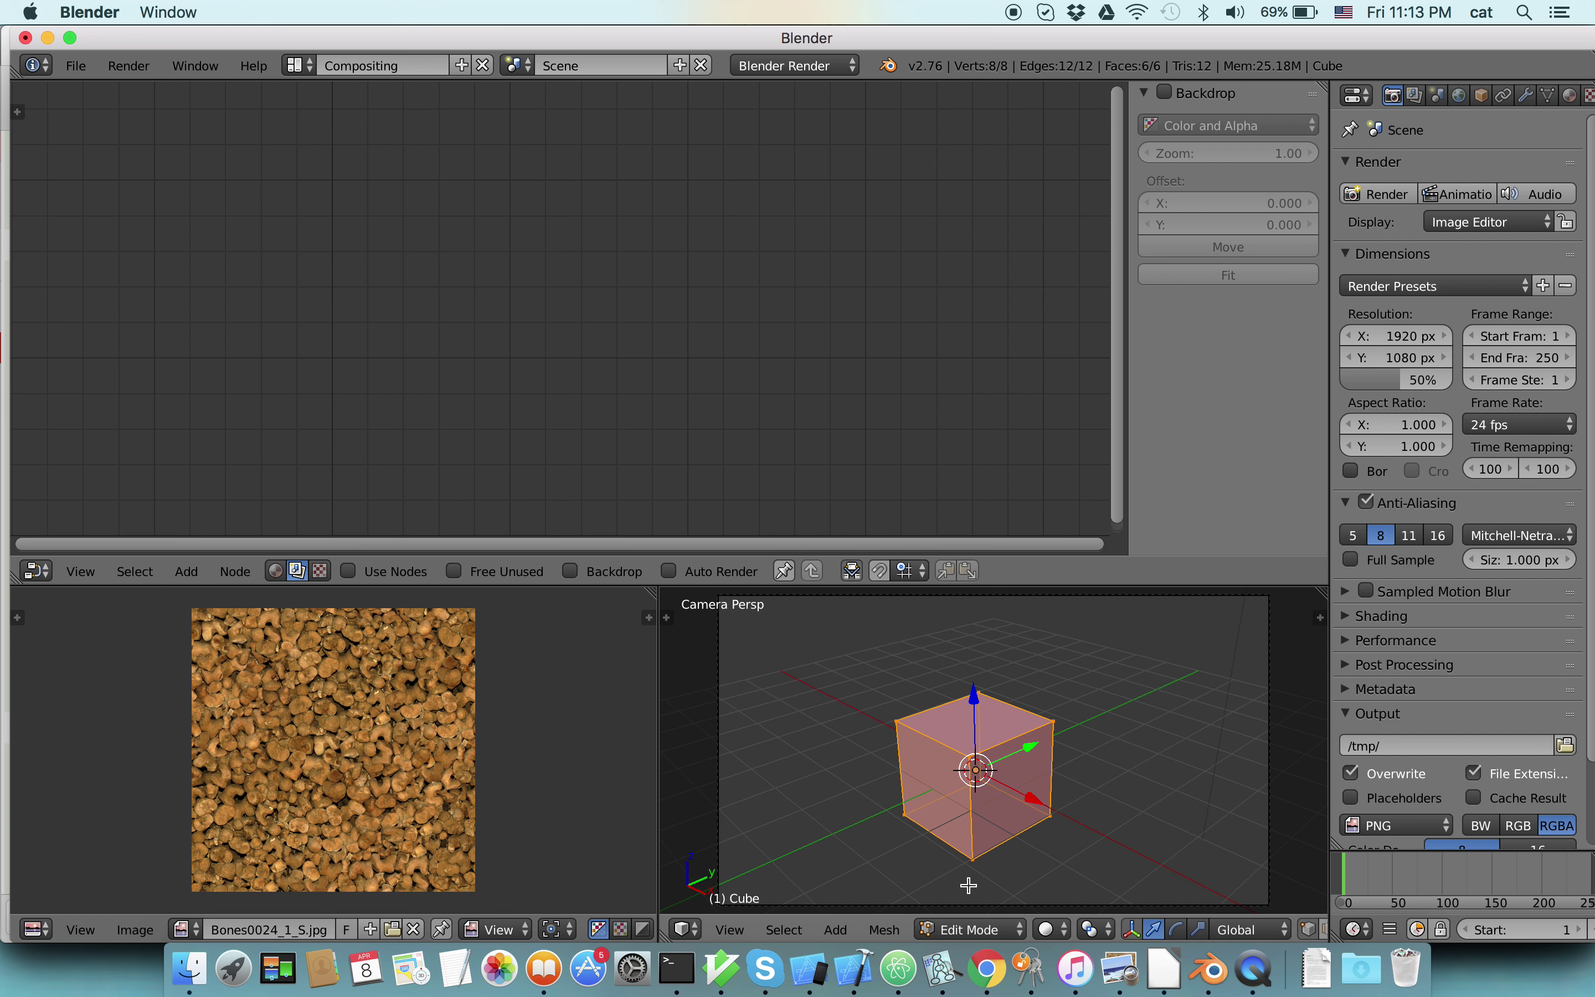
Unwrap the cube's mesh with Mesh > UV Unwrap > Unwrap.
click(886, 931)
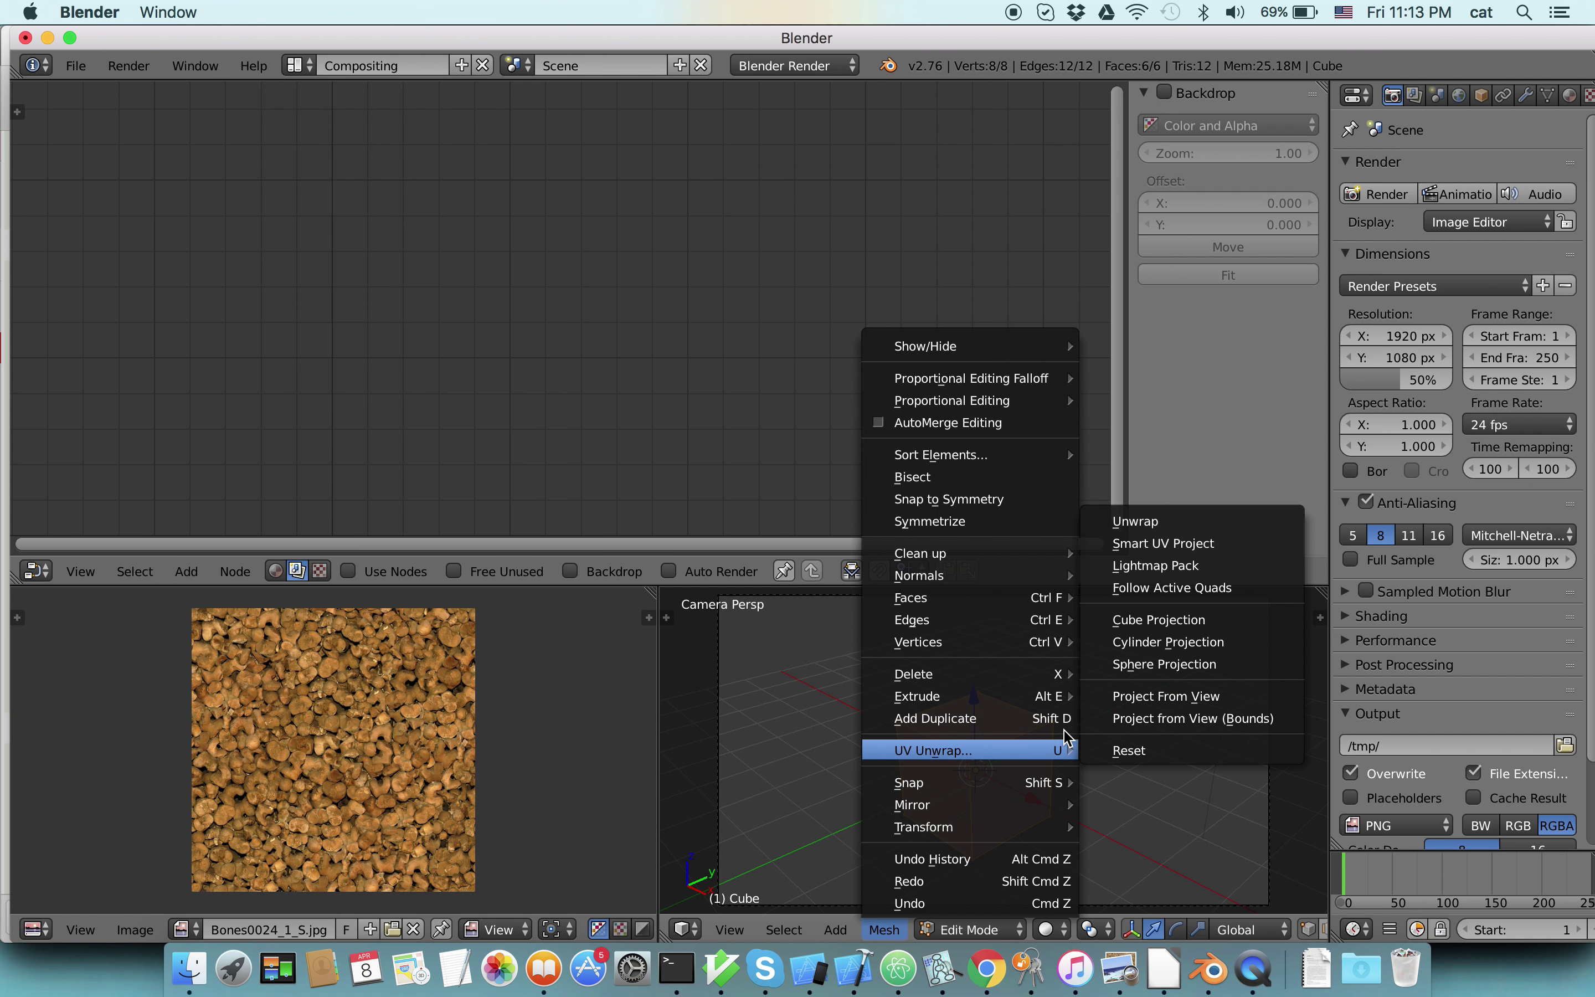
mouse_move(932, 750)
click(884, 930)
click(1153, 526)
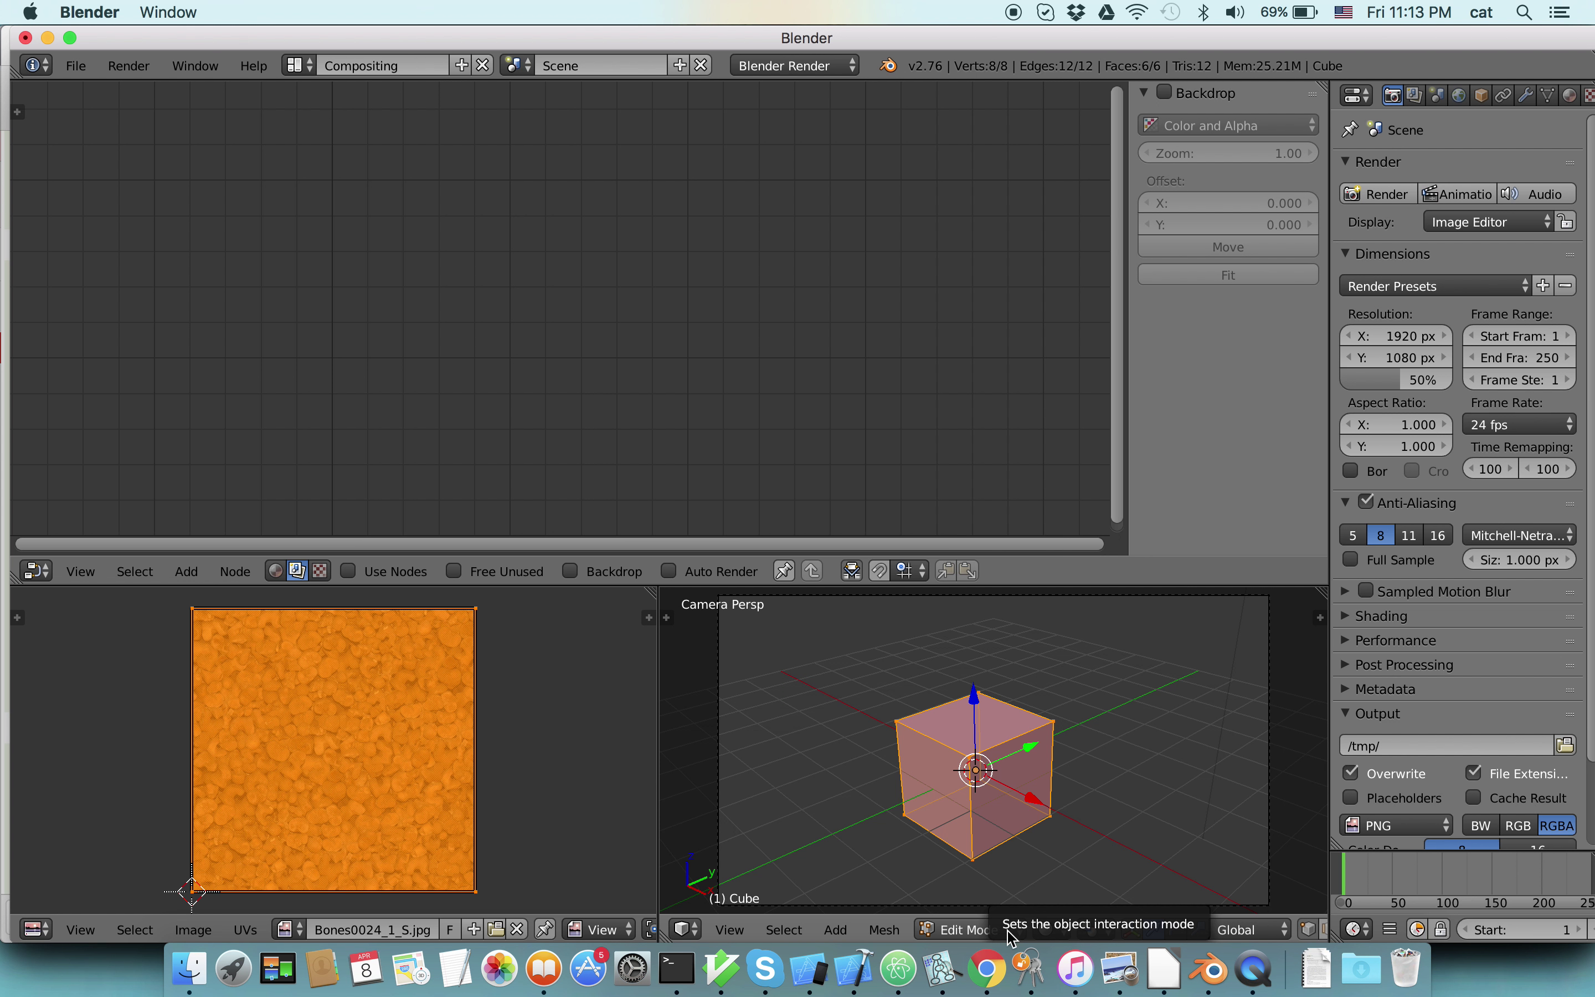
Try Texture, Material and Rendered viewport shading on the cube.
click(1058, 929)
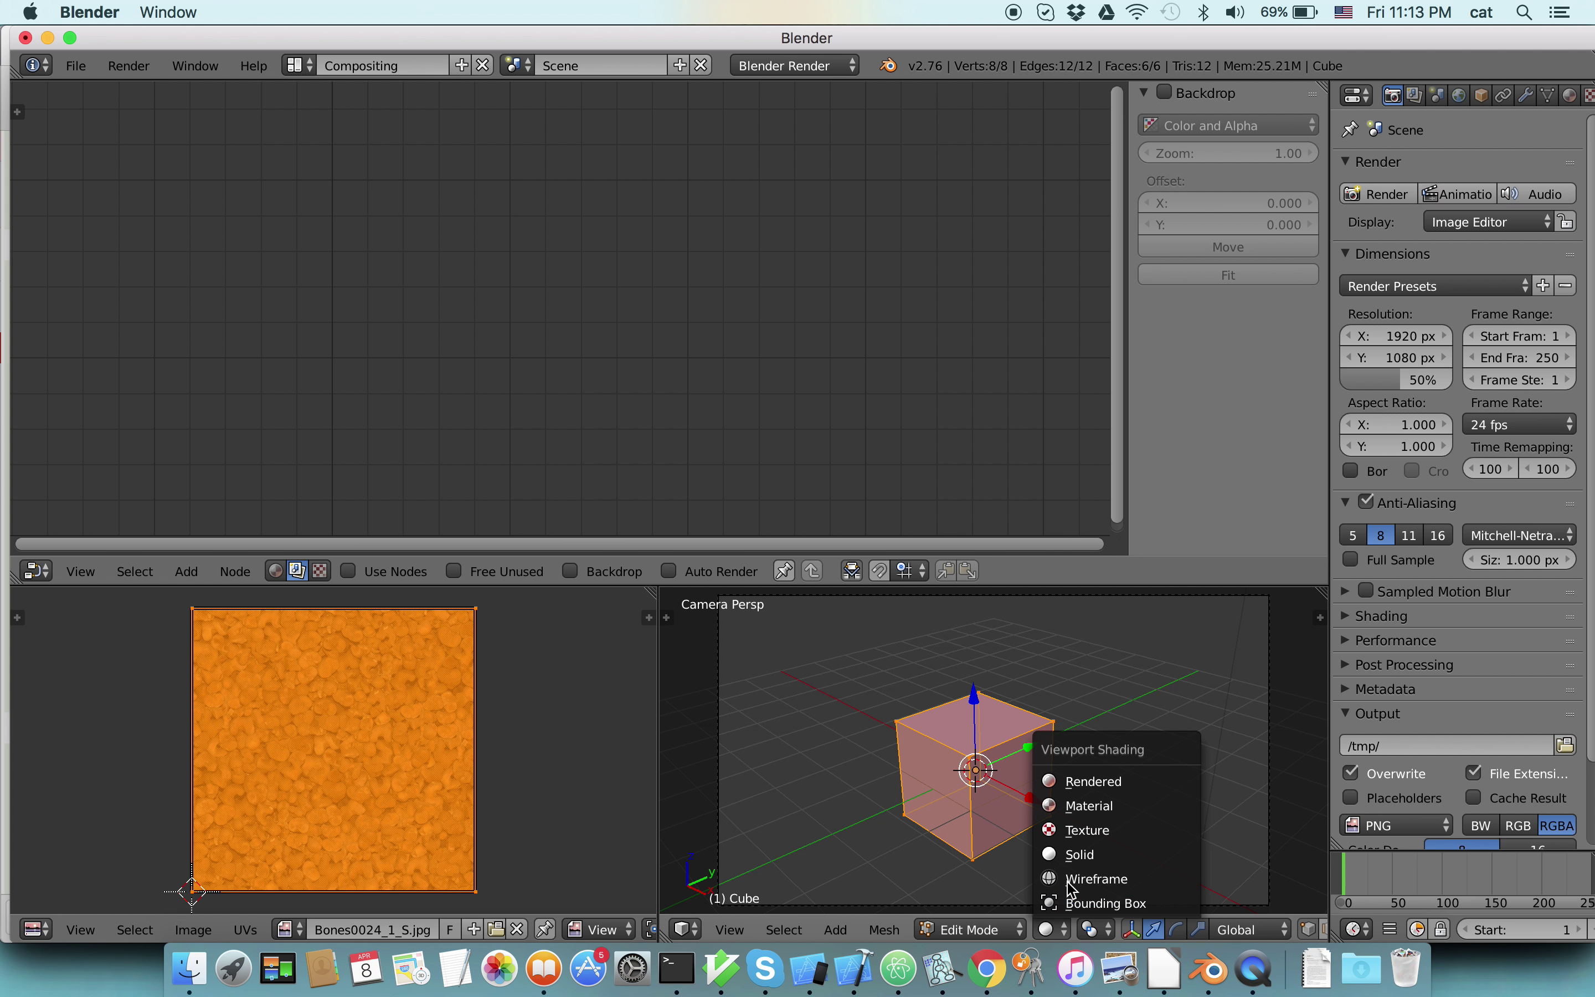
click(1071, 830)
click(1061, 930)
click(1067, 830)
click(1071, 929)
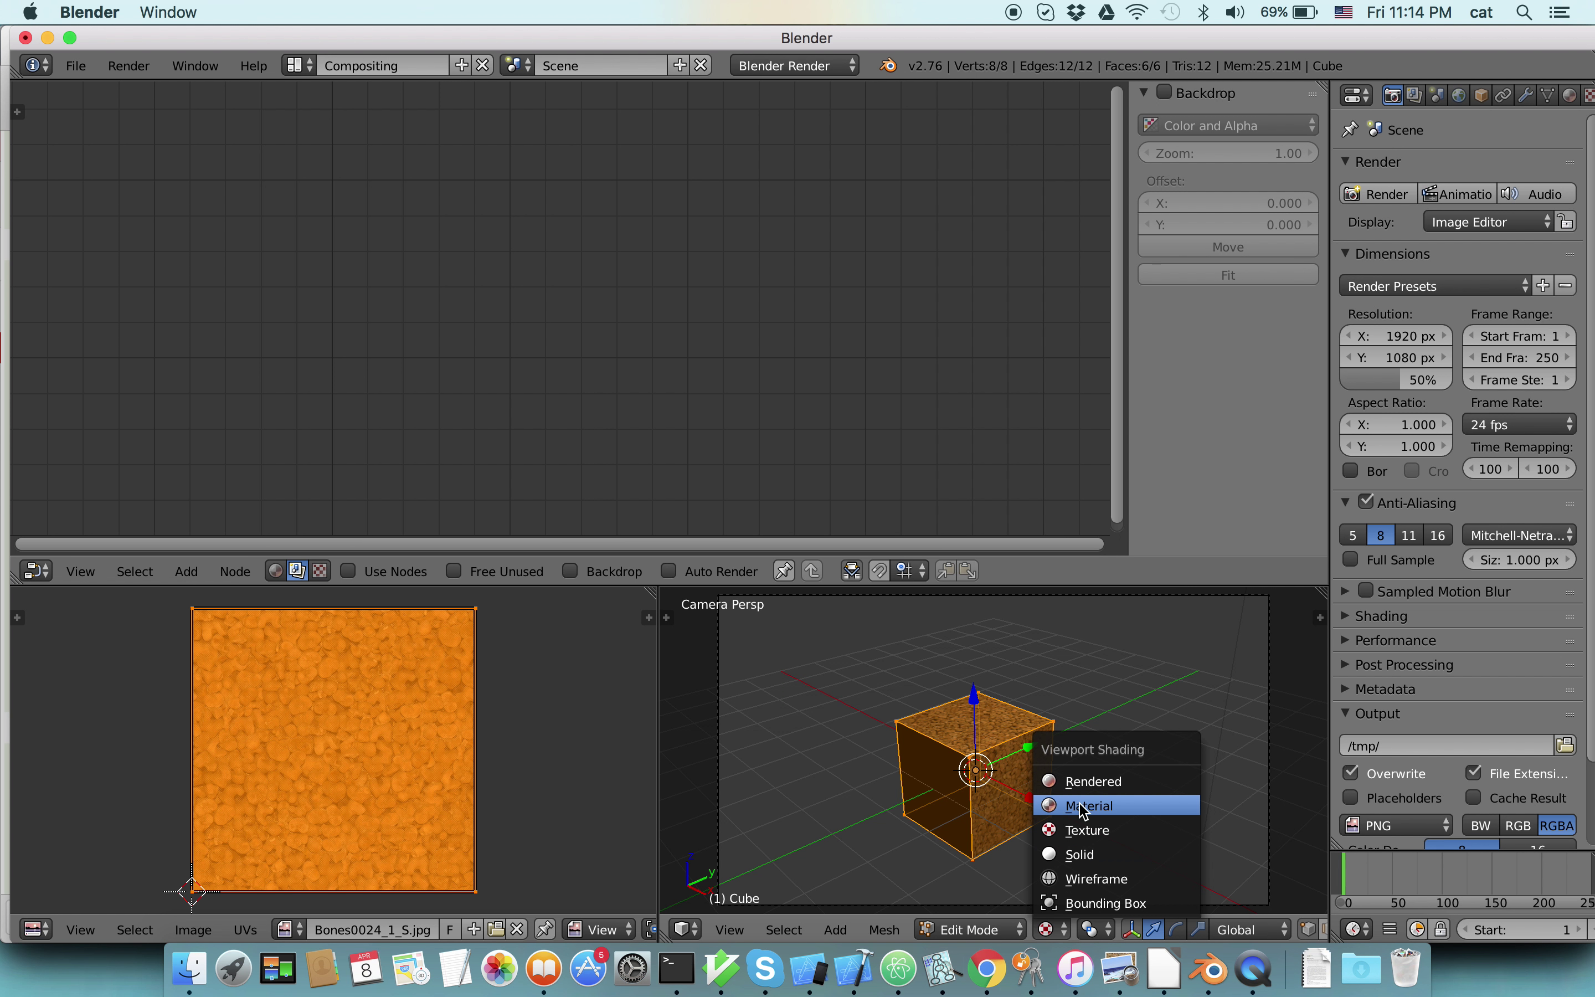
click(1084, 806)
click(1054, 929)
click(1081, 782)
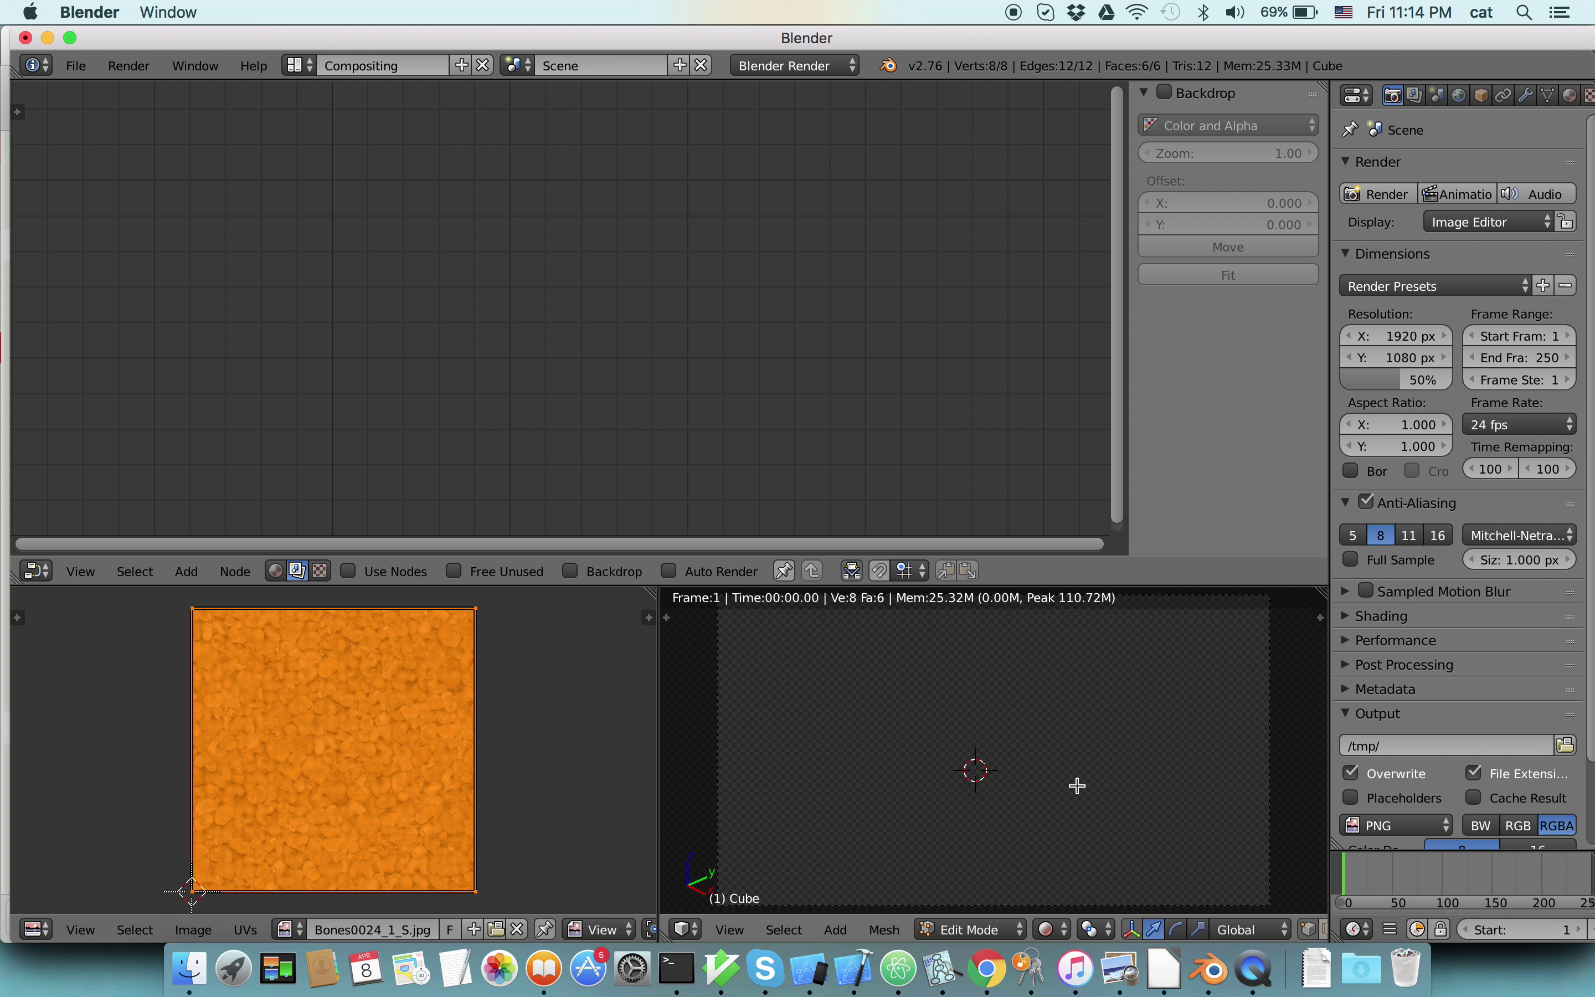
Settle on Texture viewport shading after one more Rendered comparison.
click(1074, 929)
click(1075, 831)
click(1071, 930)
click(1080, 782)
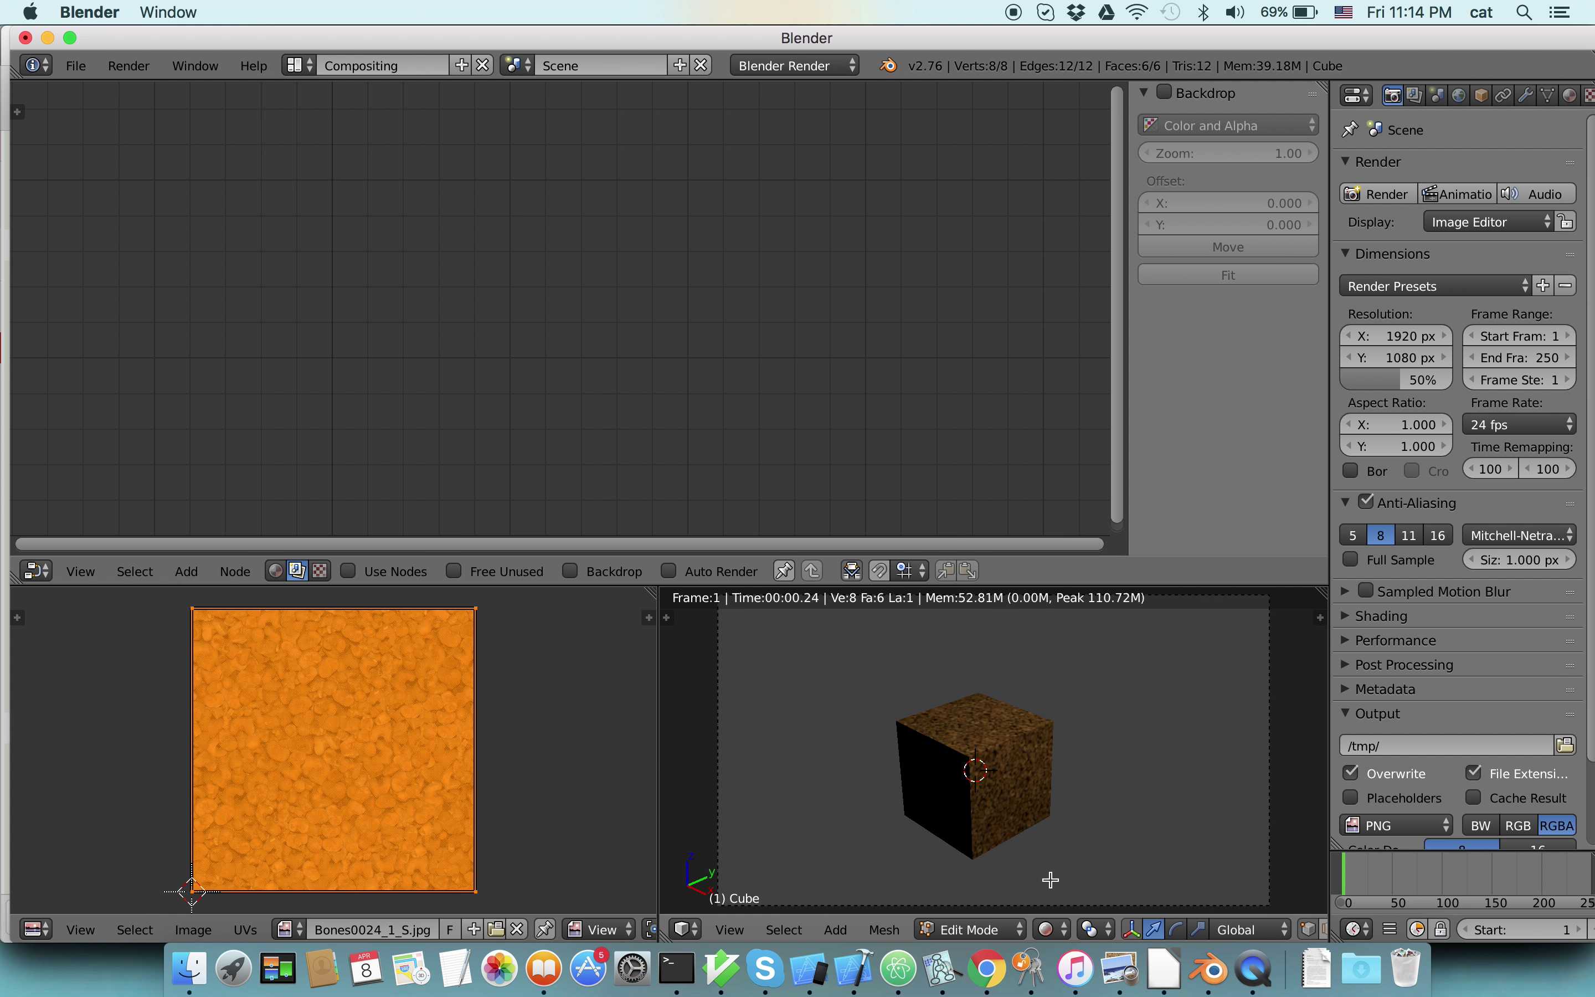
click(1071, 929)
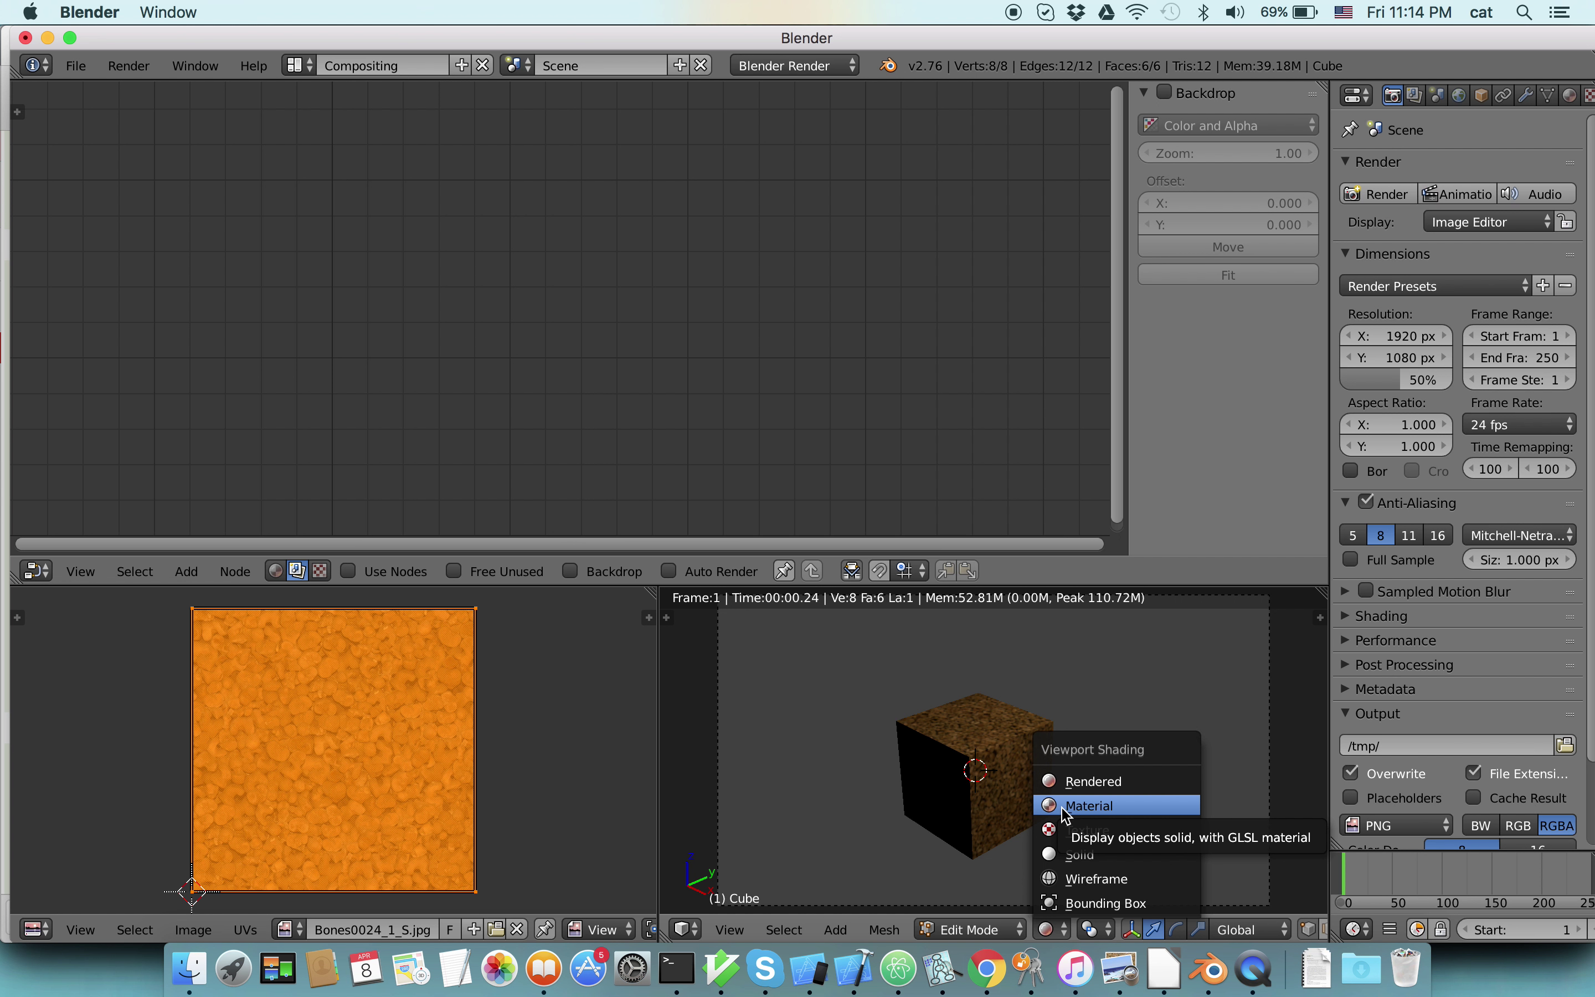
click(1069, 831)
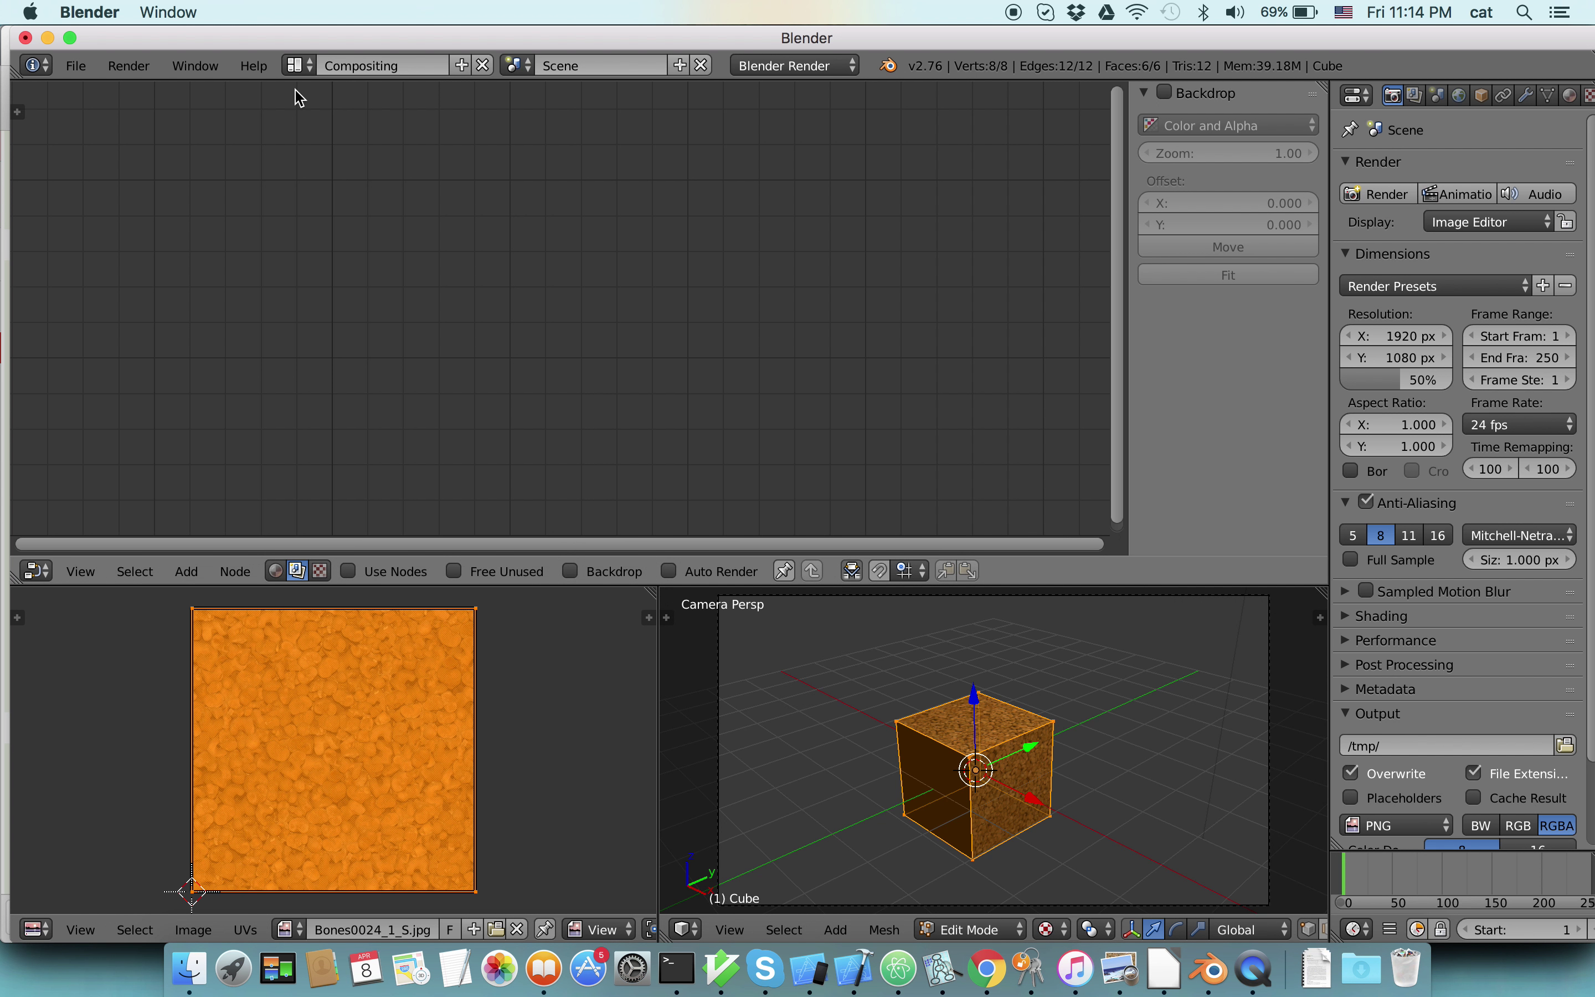
Switch to the Default layout with the cube in Texture viewport shading.
click(416, 66)
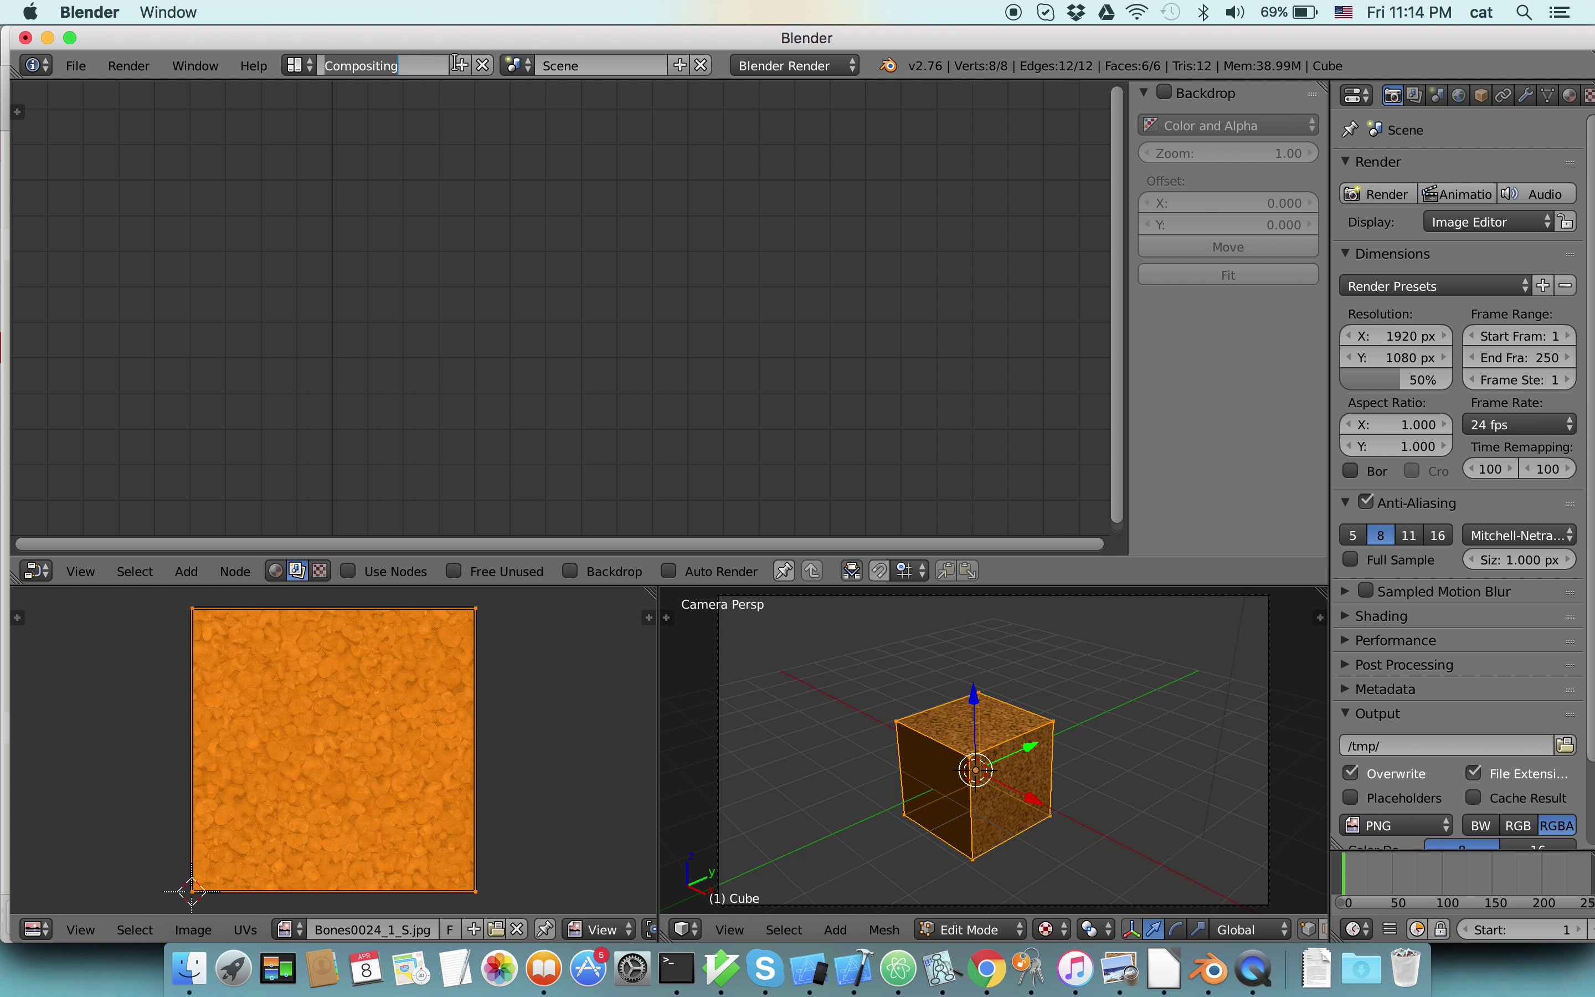
click(298, 66)
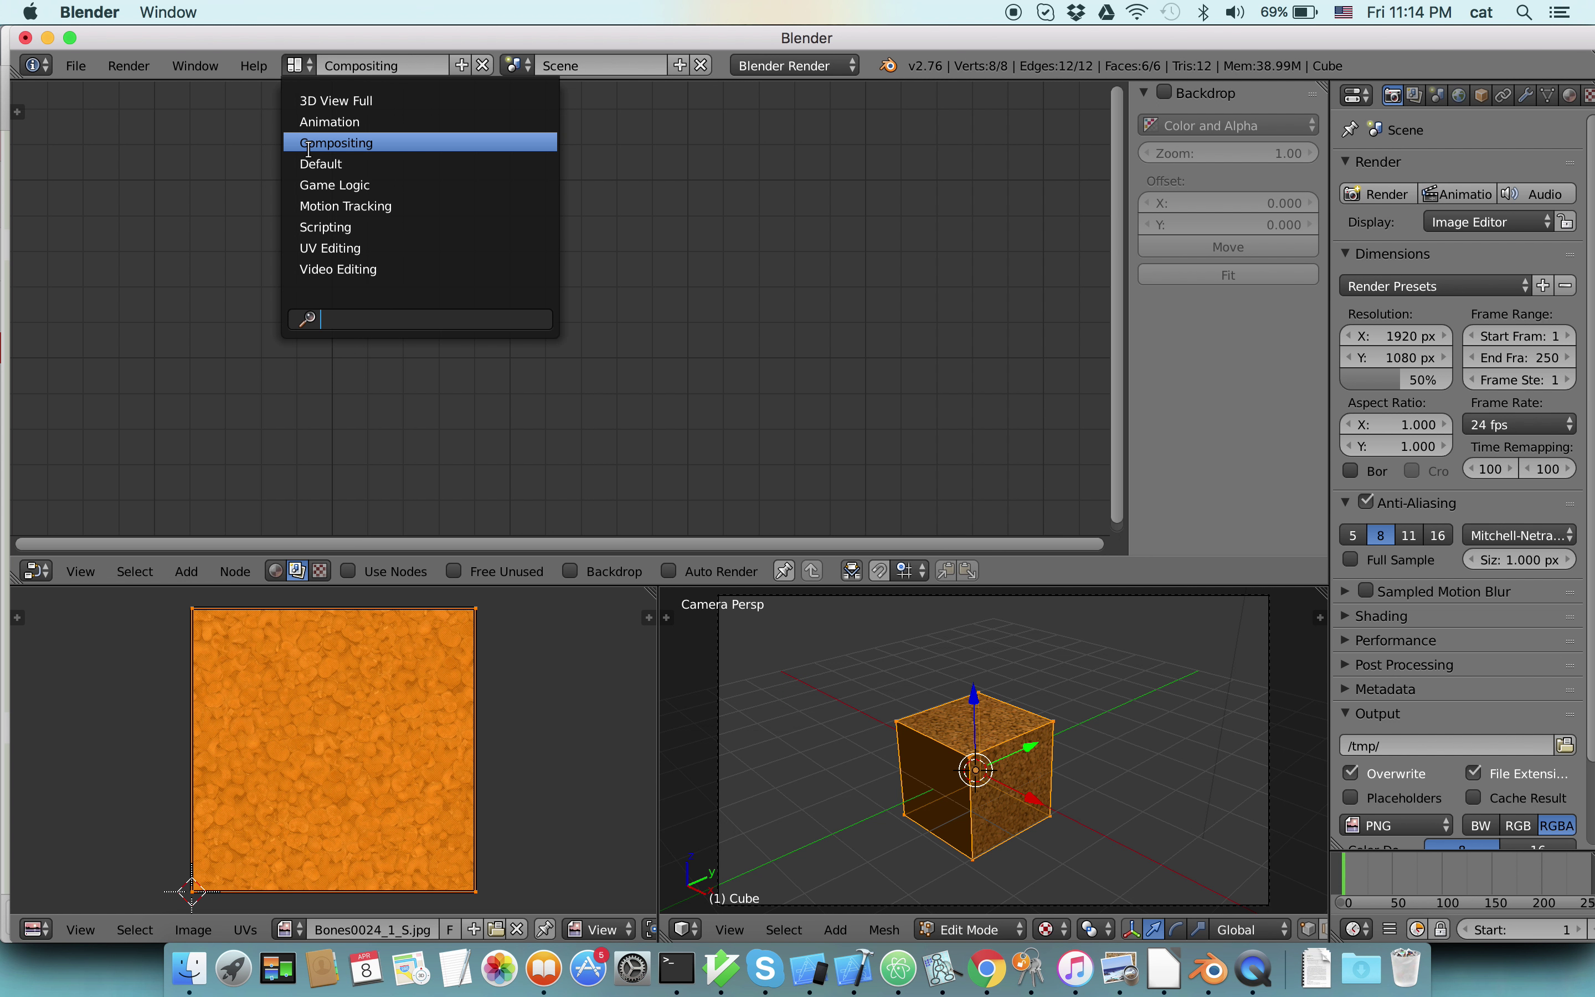
click(344, 162)
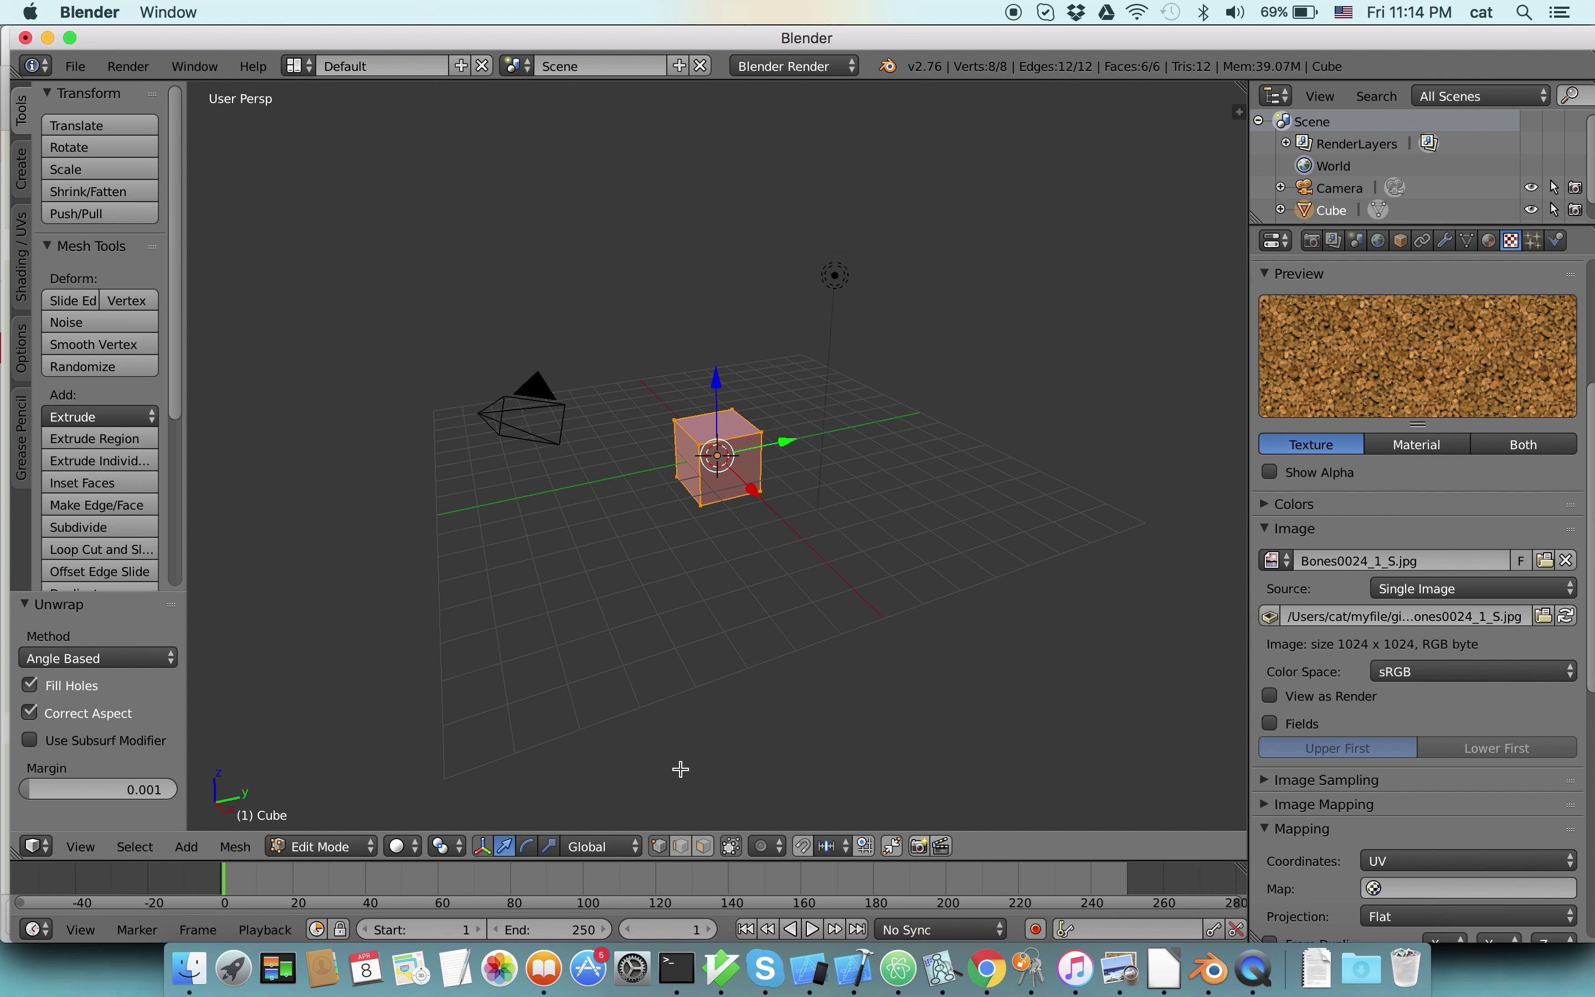
click(409, 847)
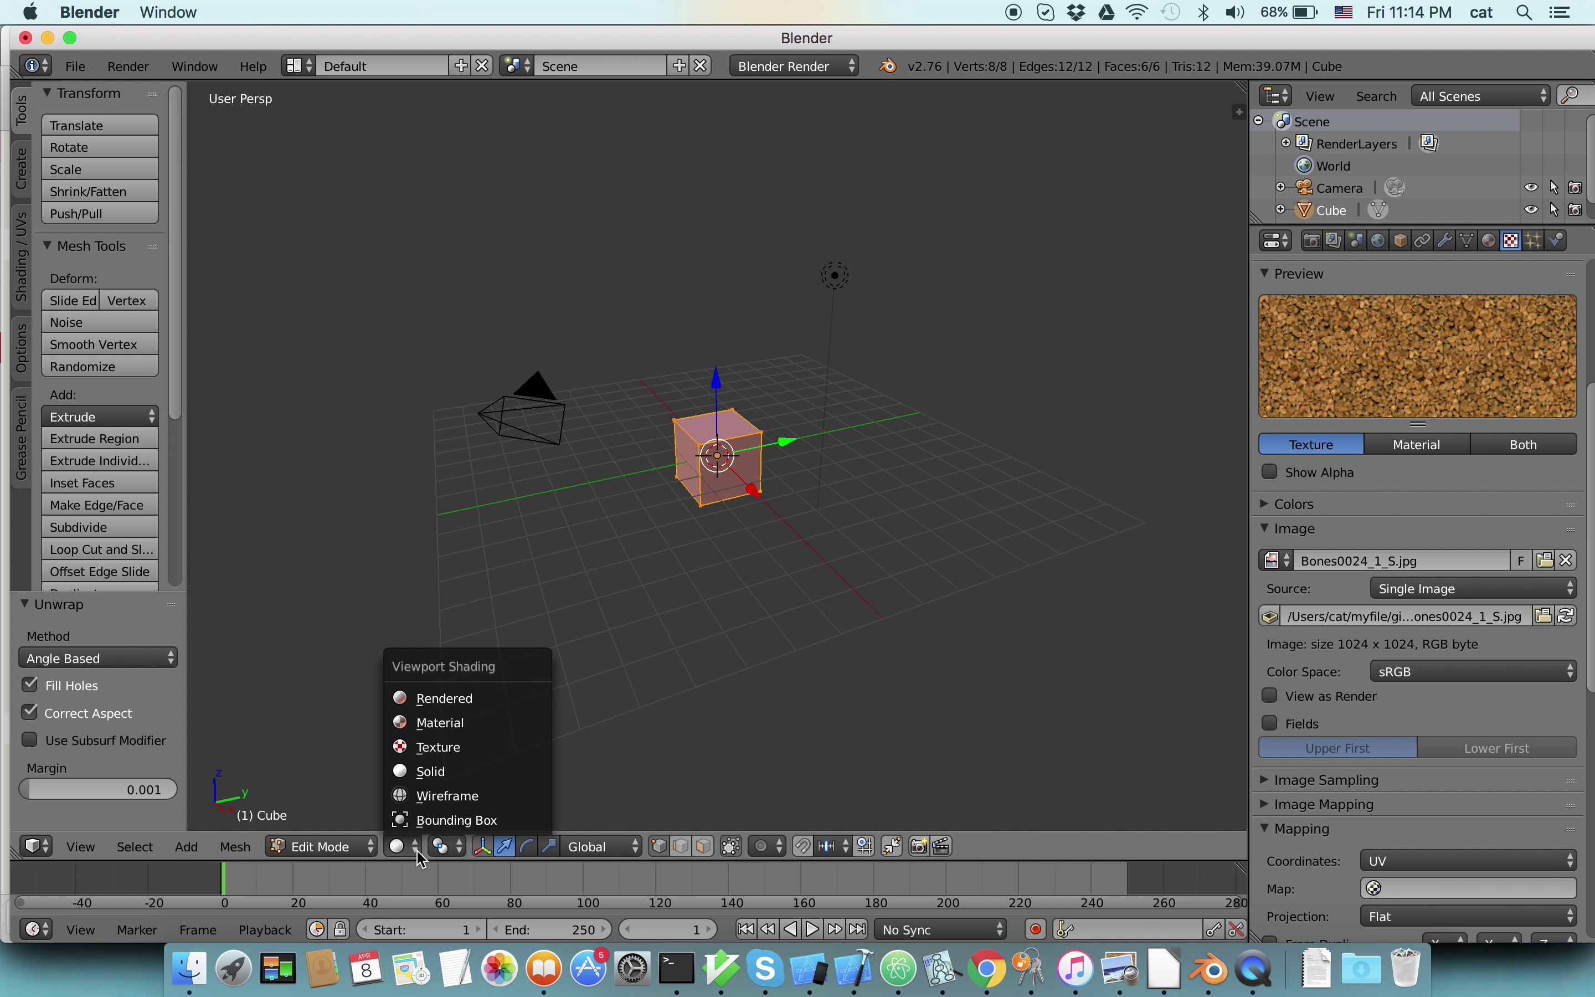
click(417, 851)
click(416, 850)
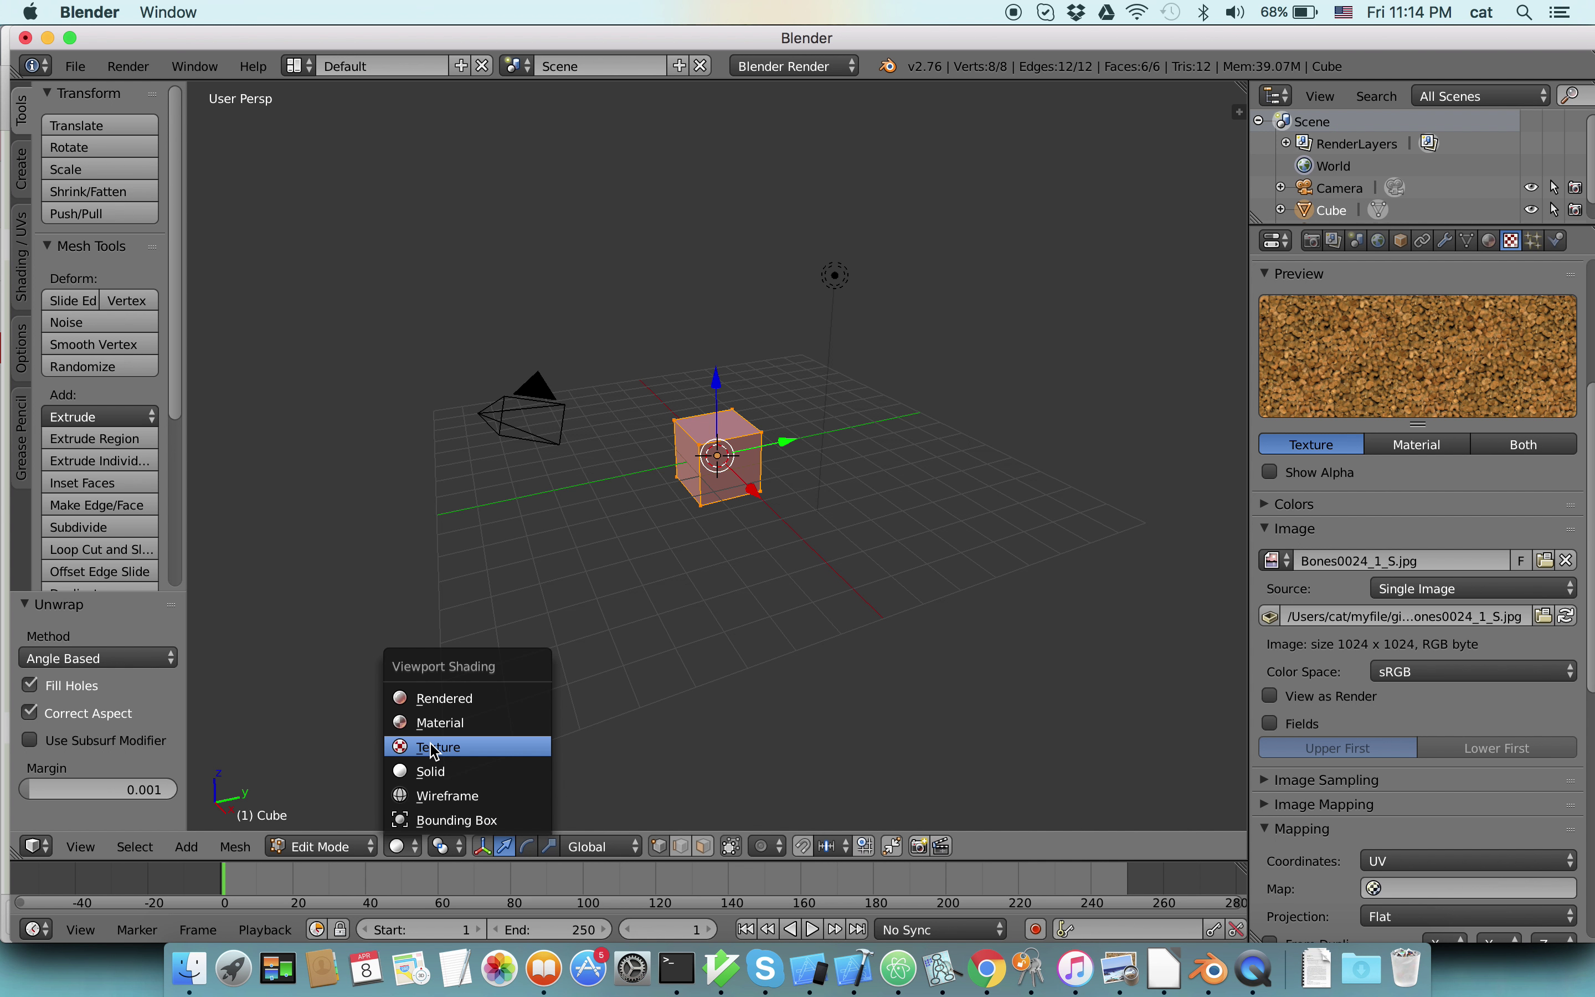
click(434, 752)
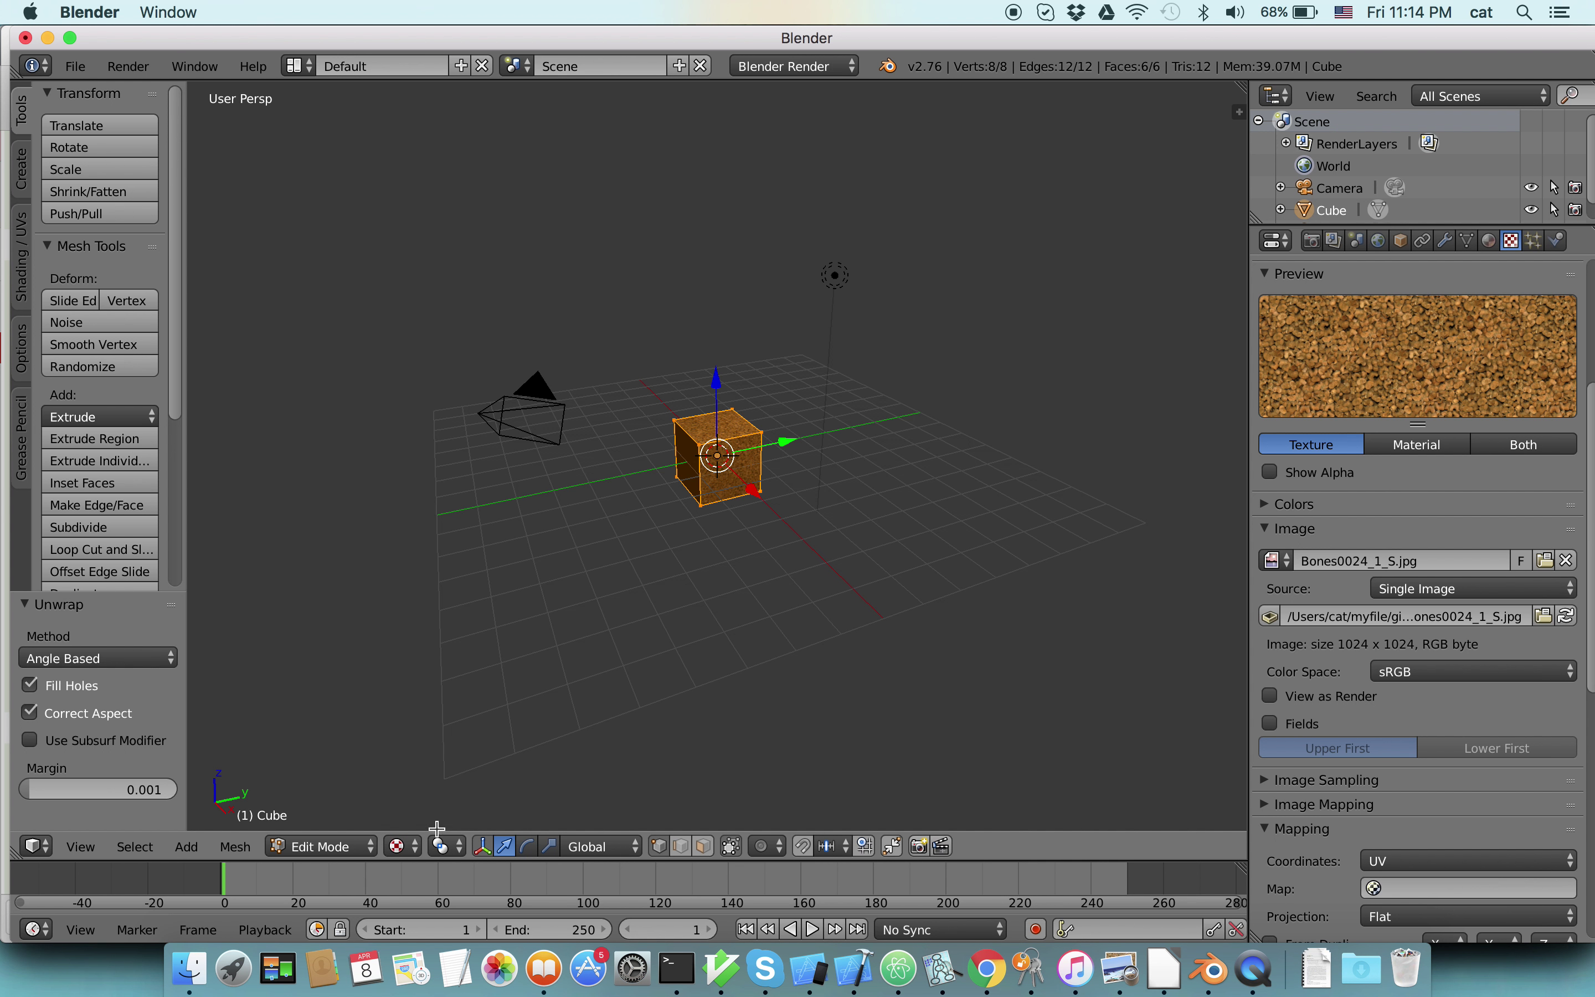
Try an F12 render and an OpenGL render, then return the area to 3D View.
key(F12)
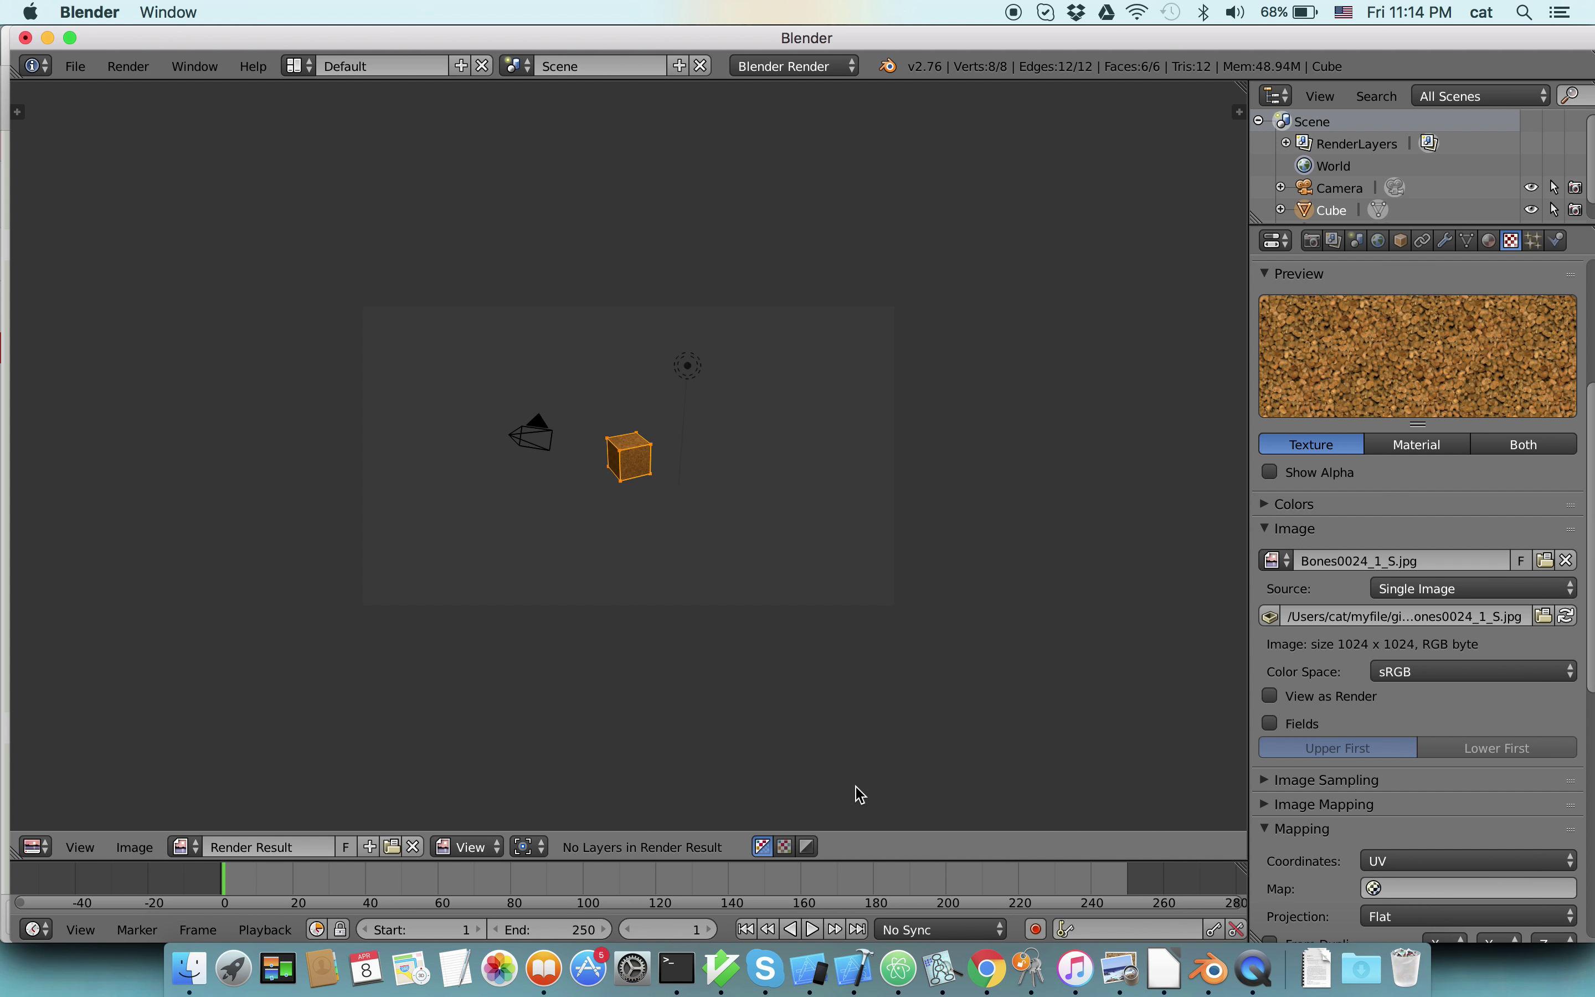
click(36, 846)
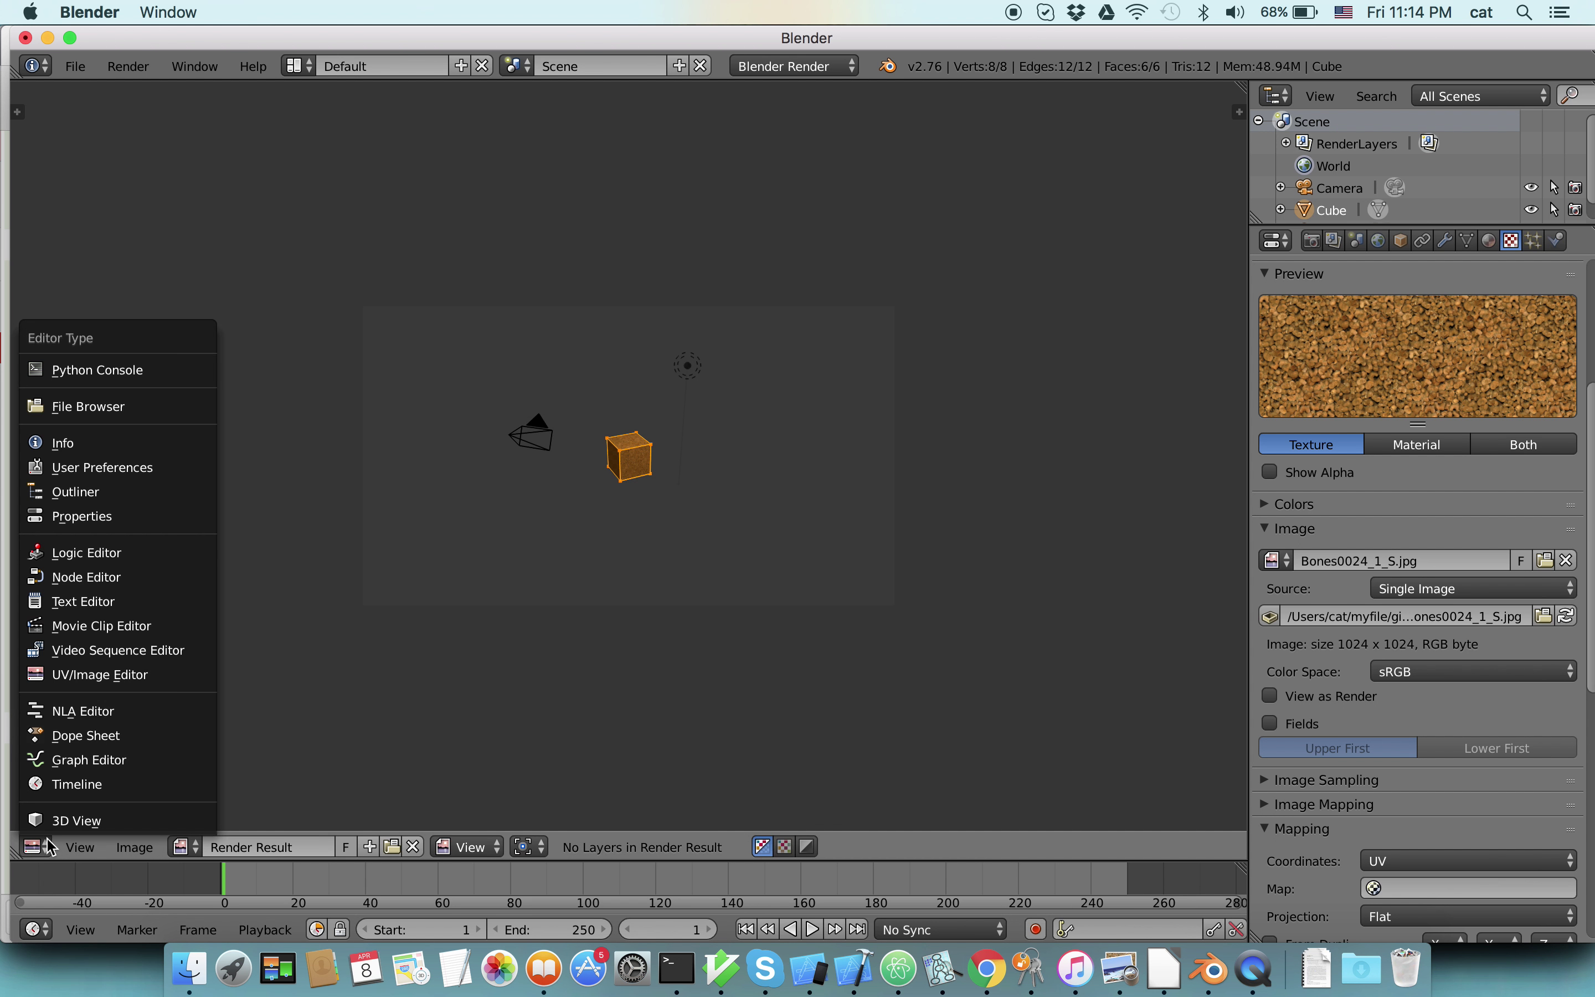
click(55, 820)
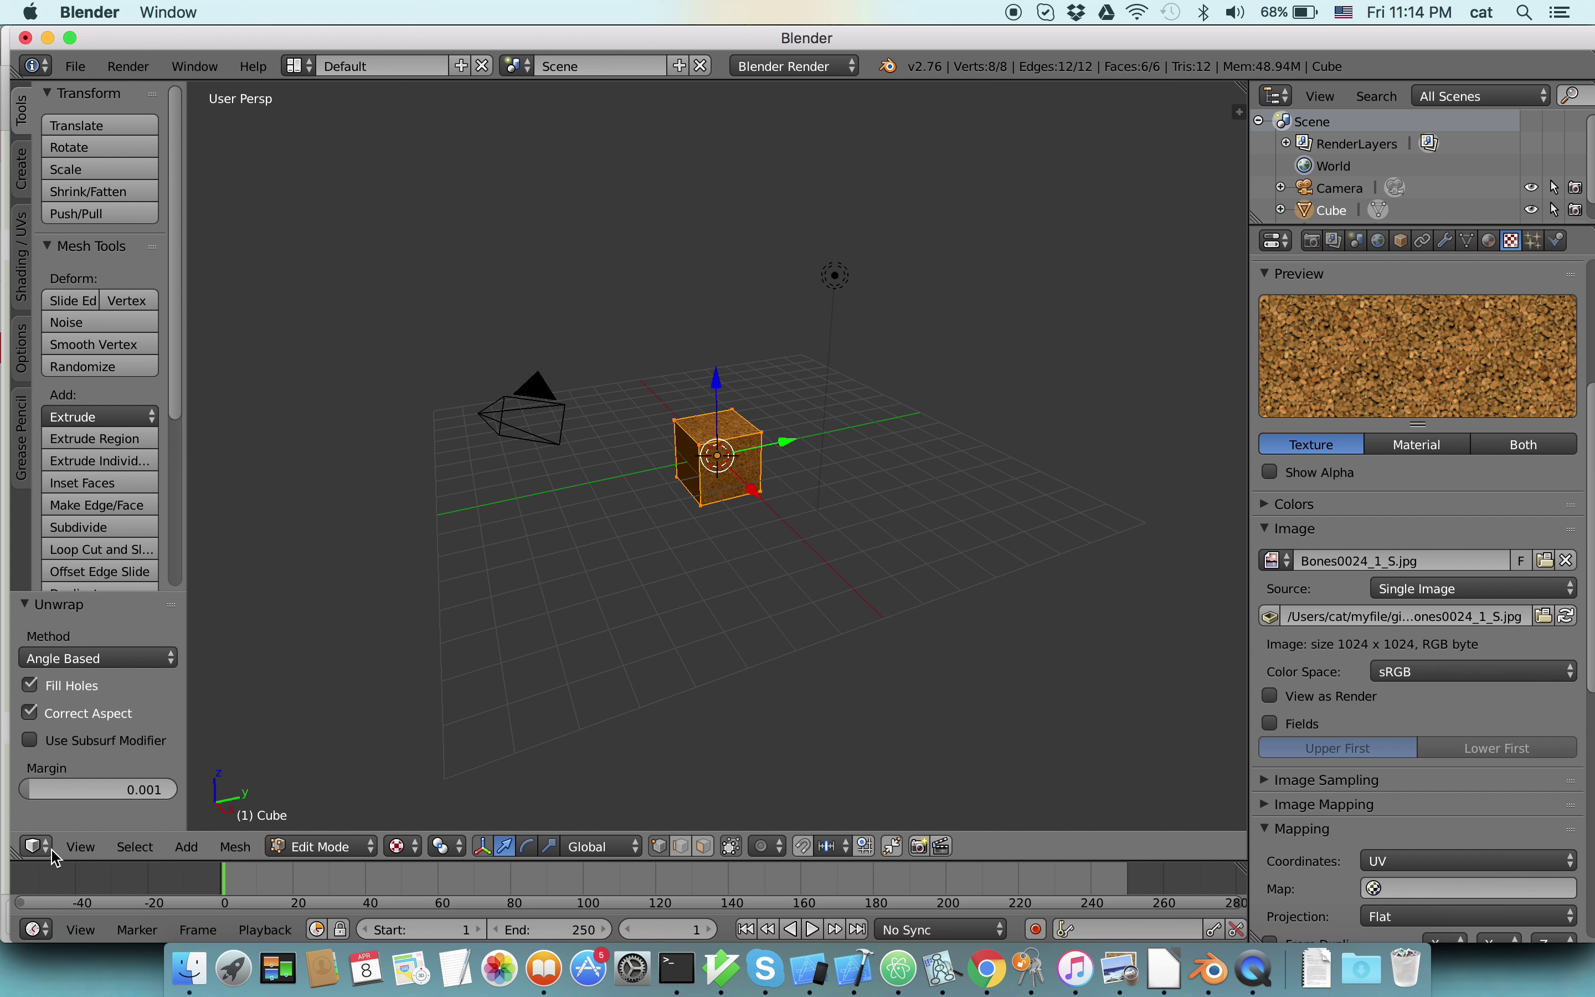
click(55, 854)
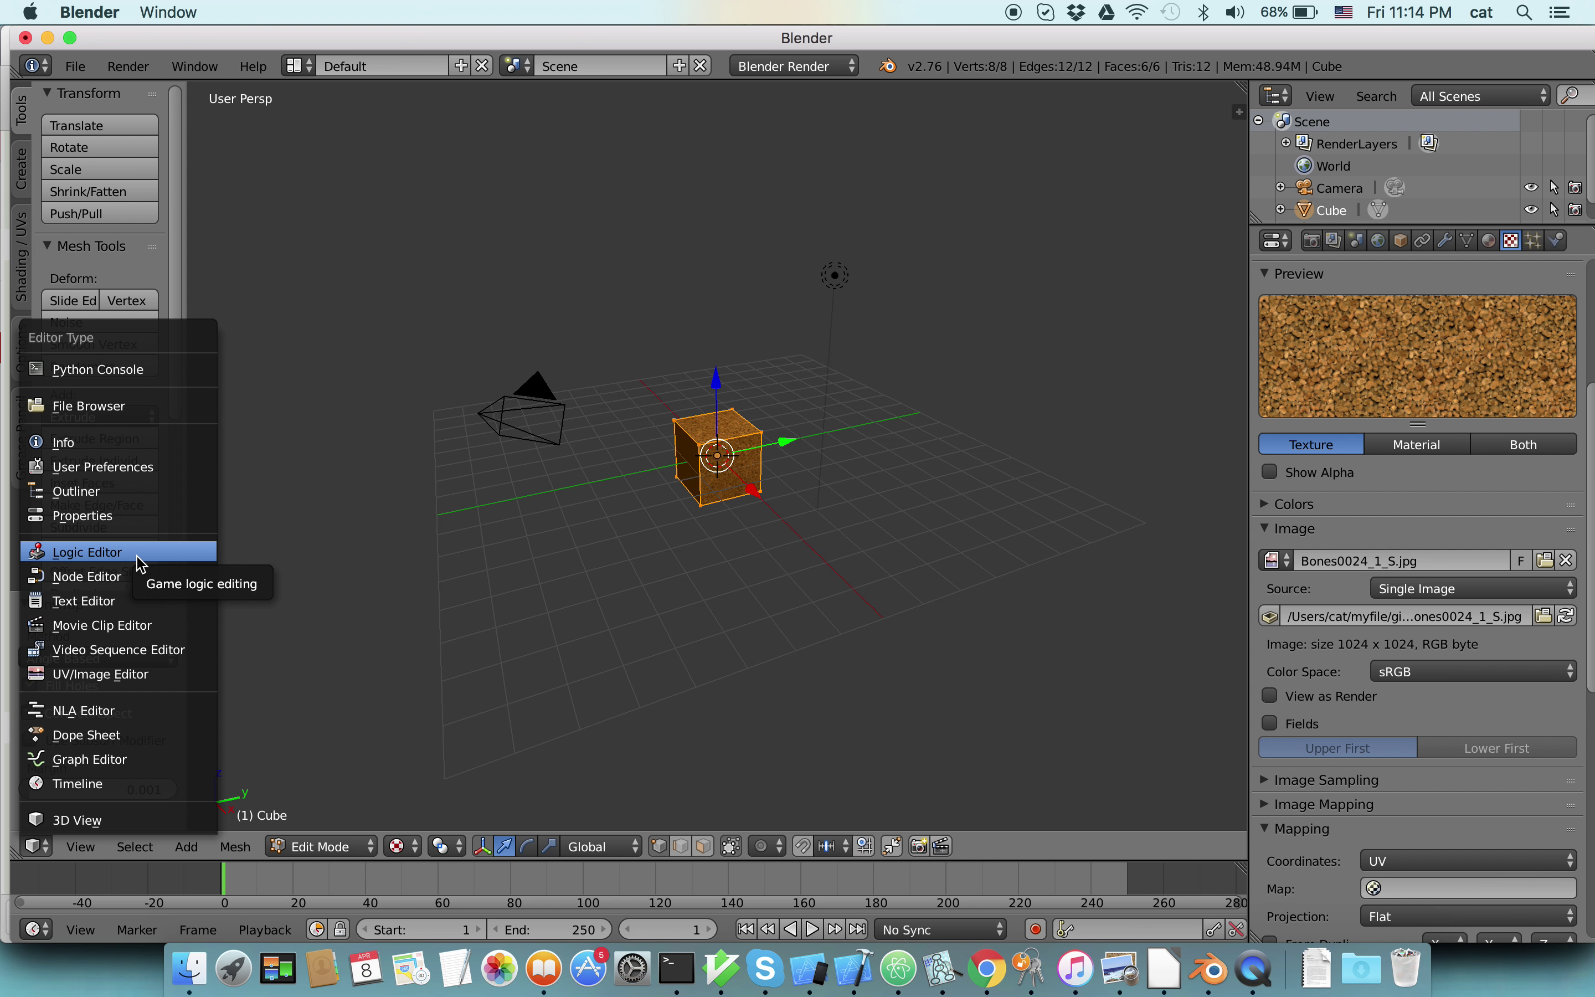
click(50, 852)
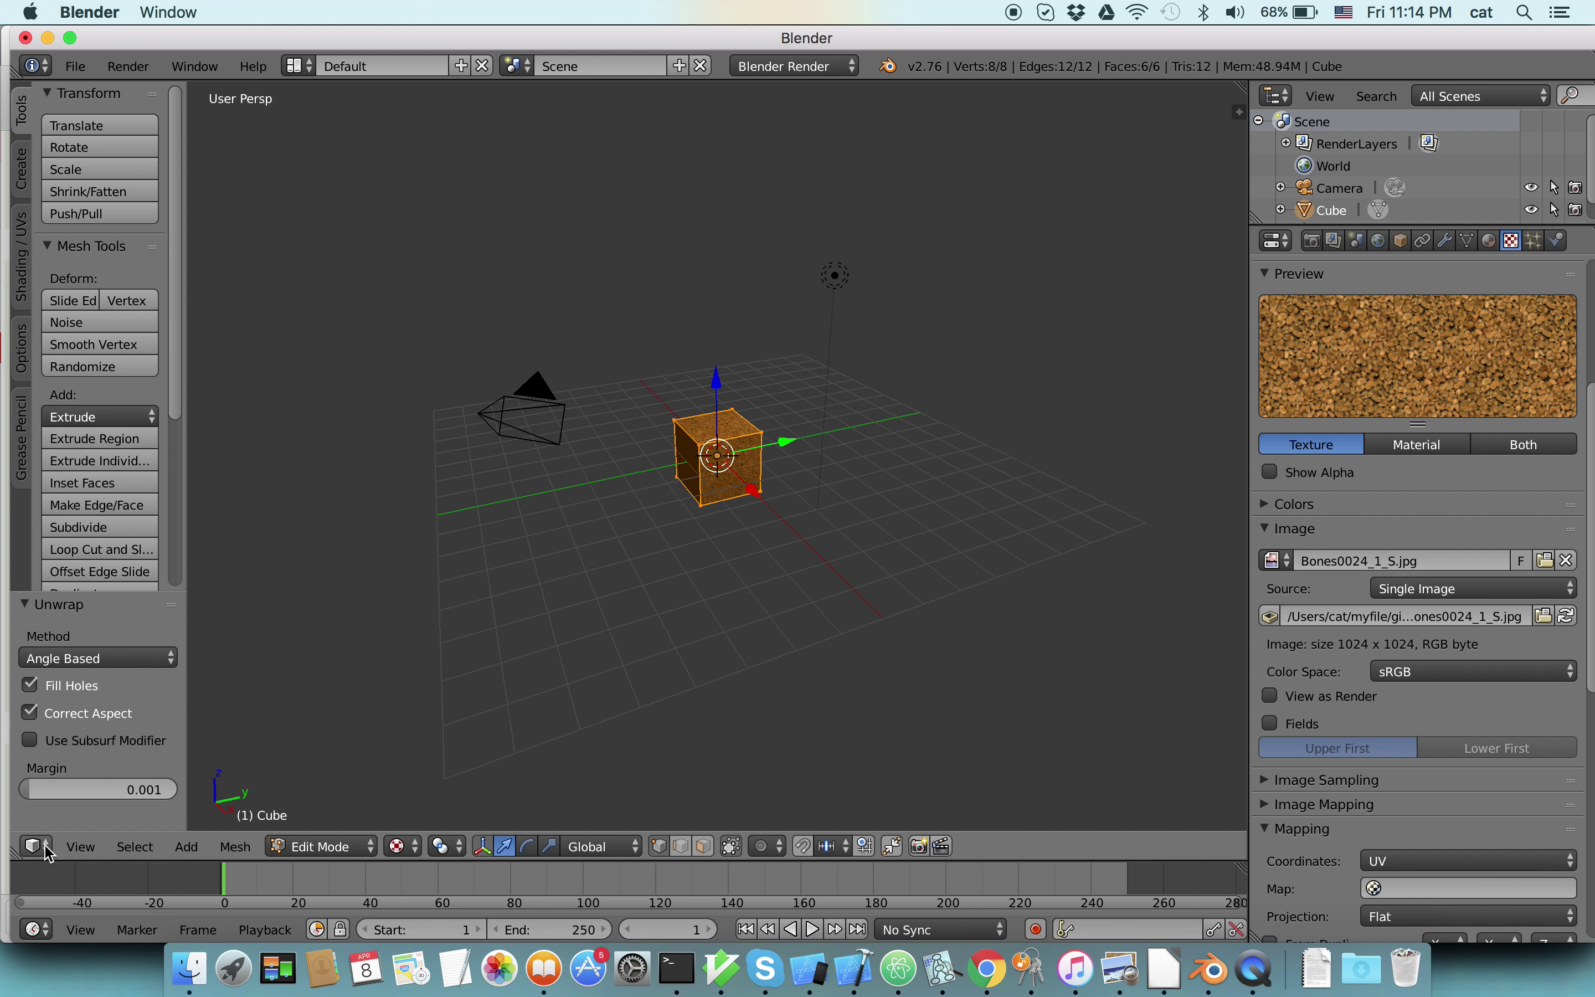
click(921, 846)
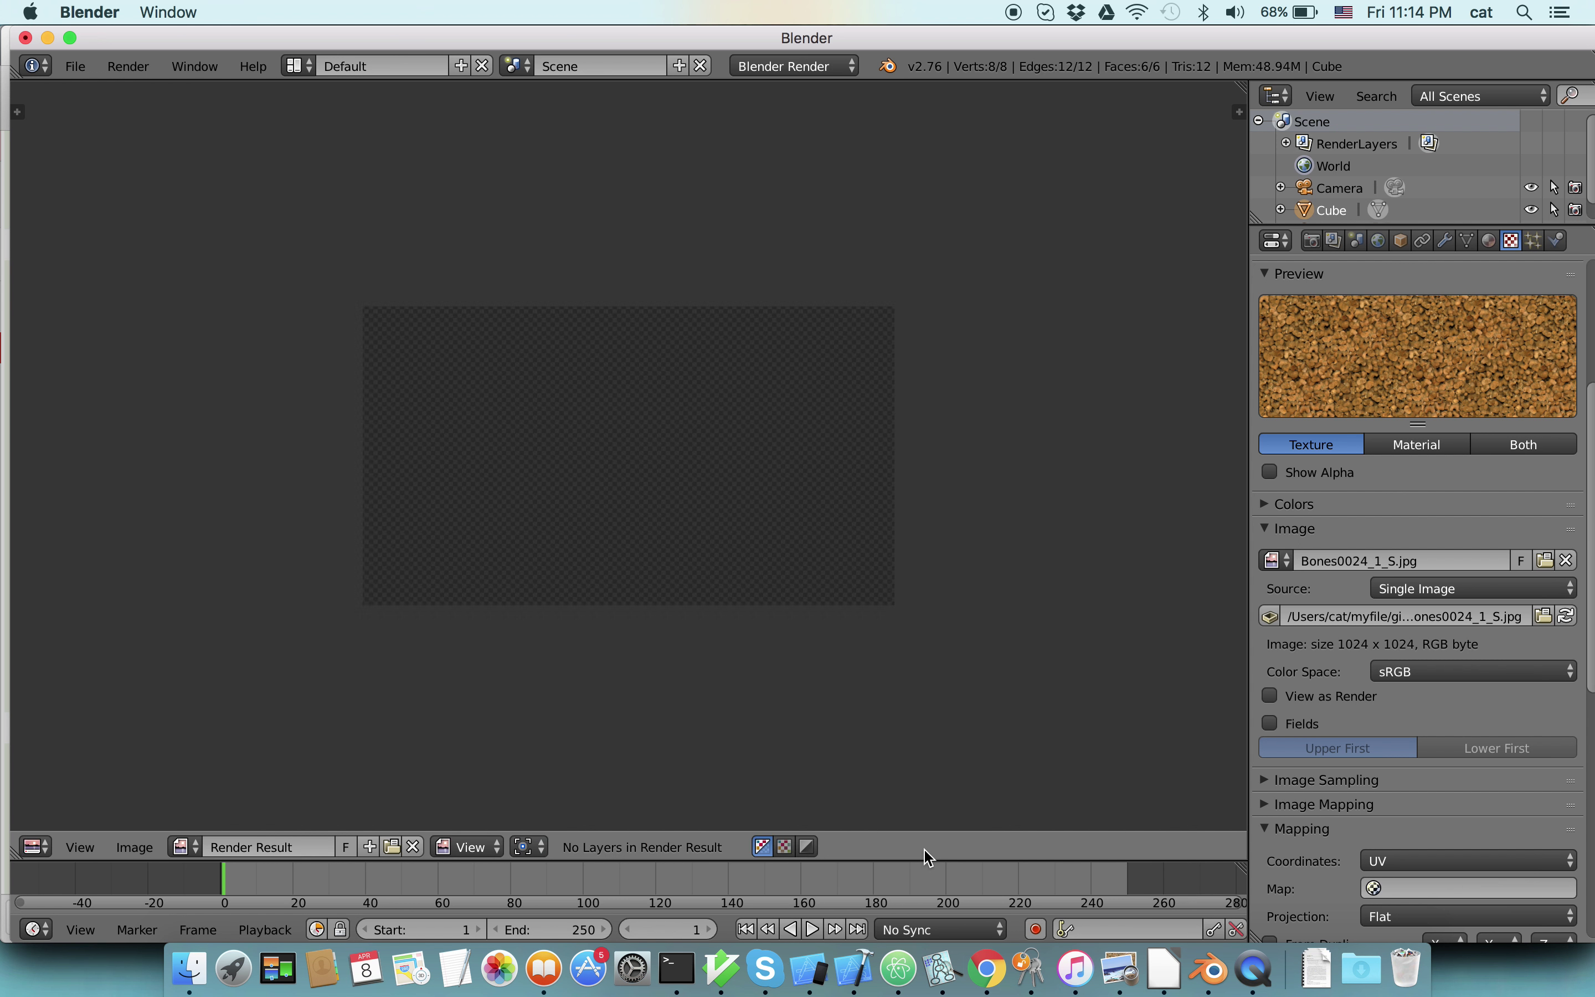
click(49, 850)
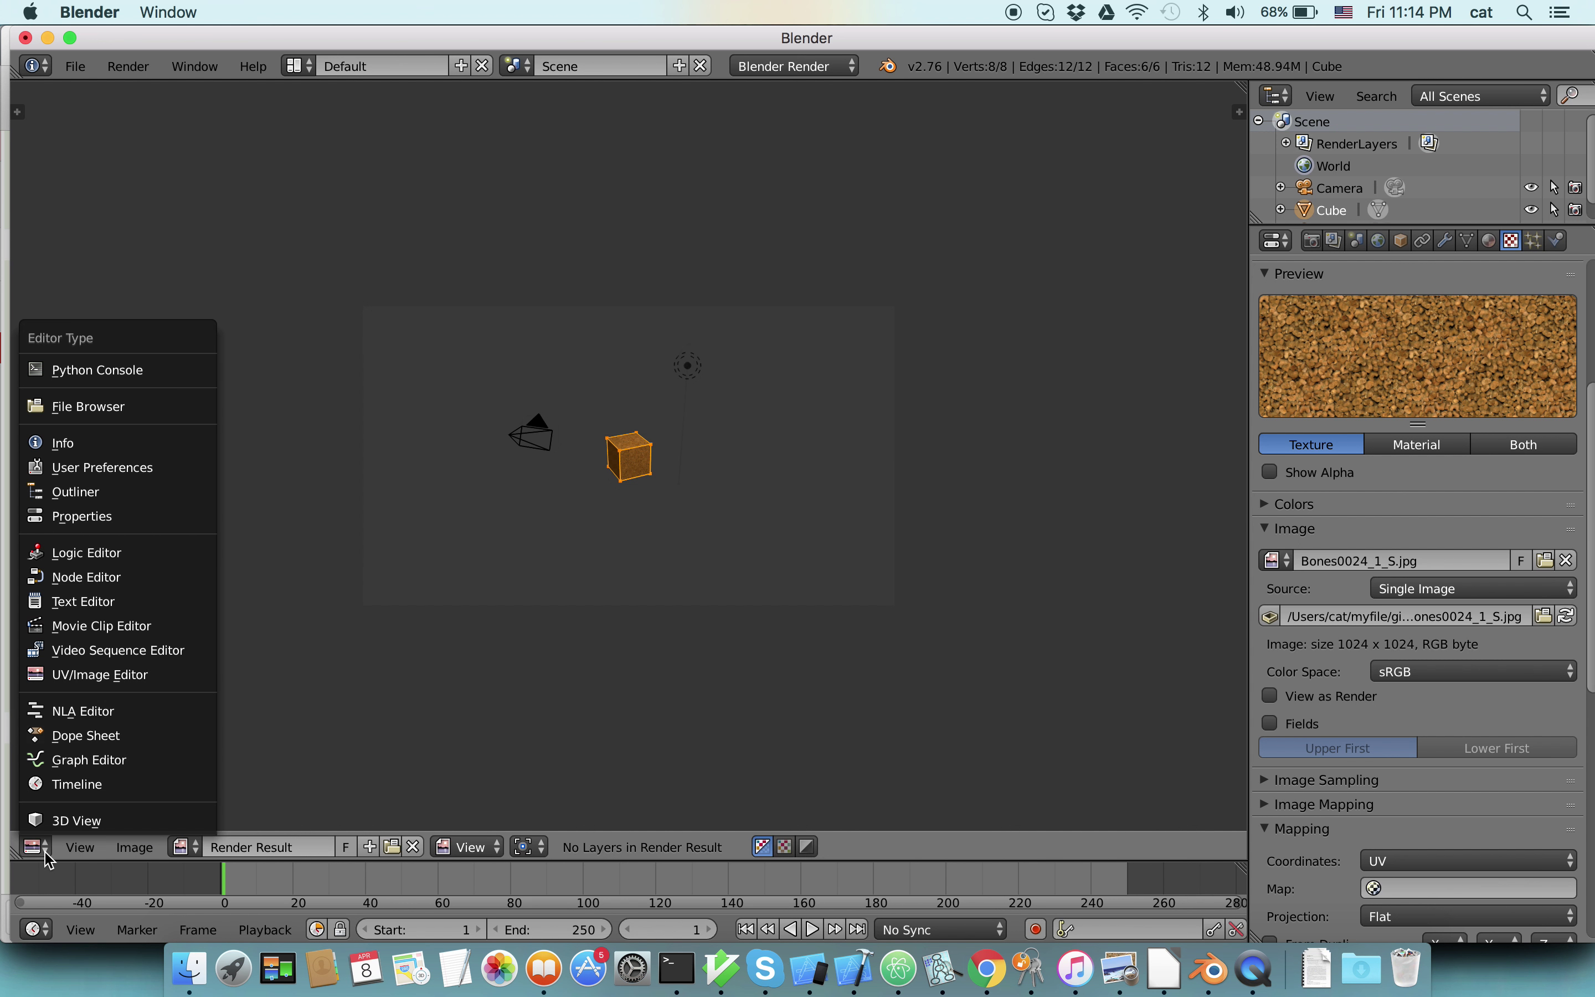
click(58, 821)
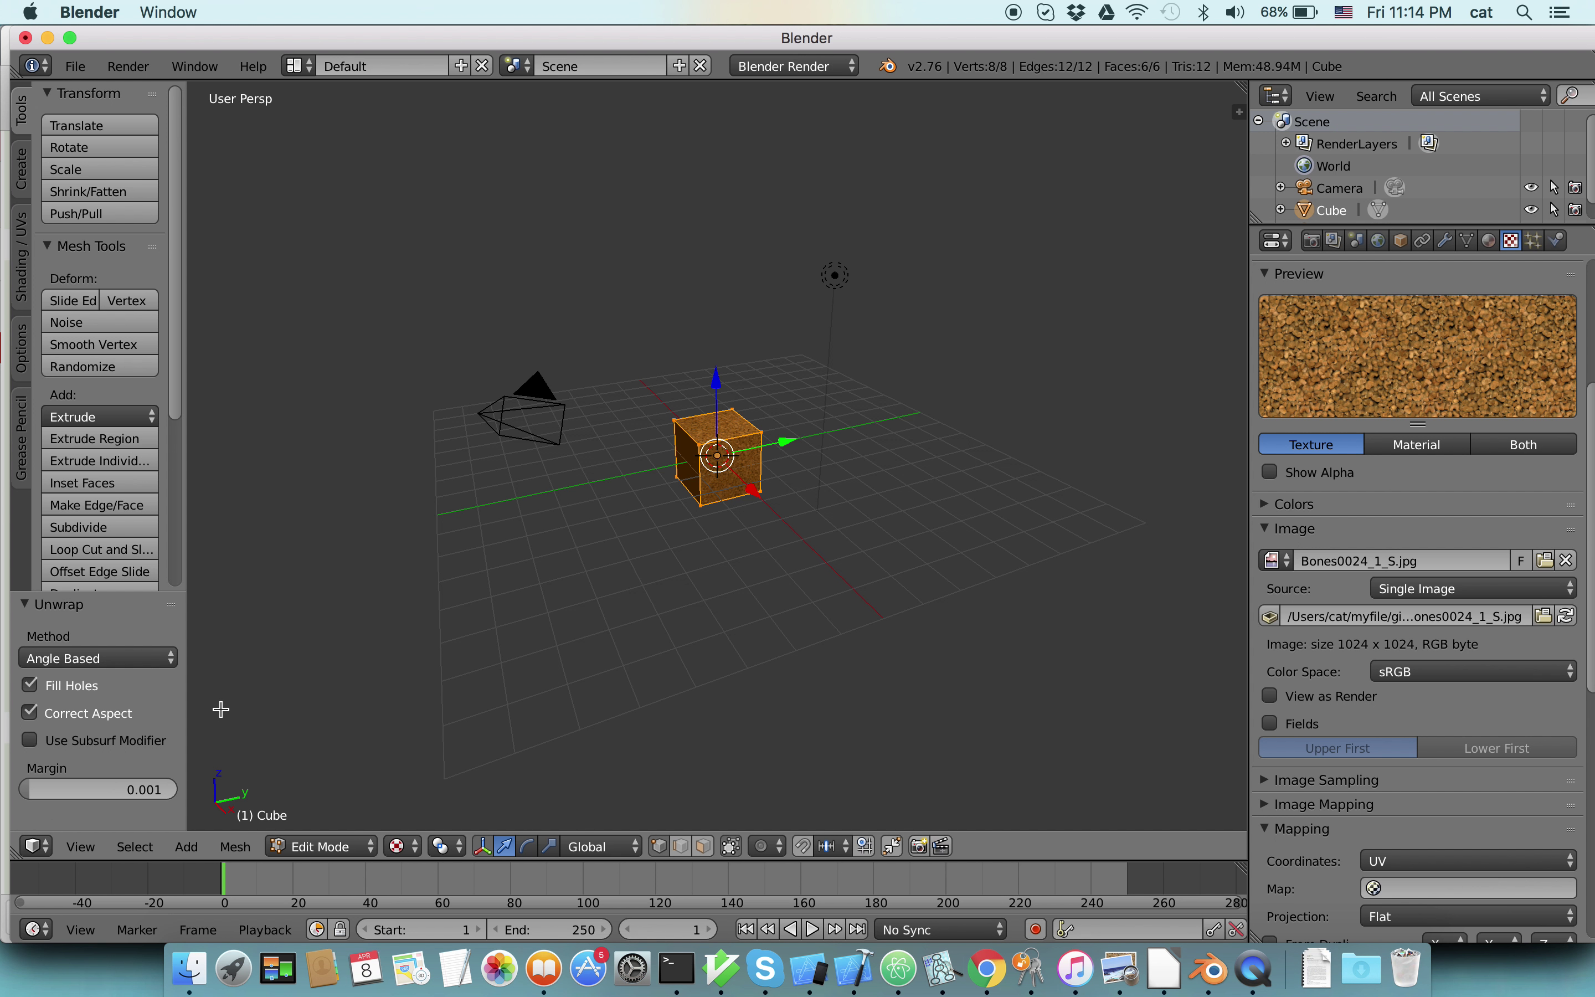
click(86, 63)
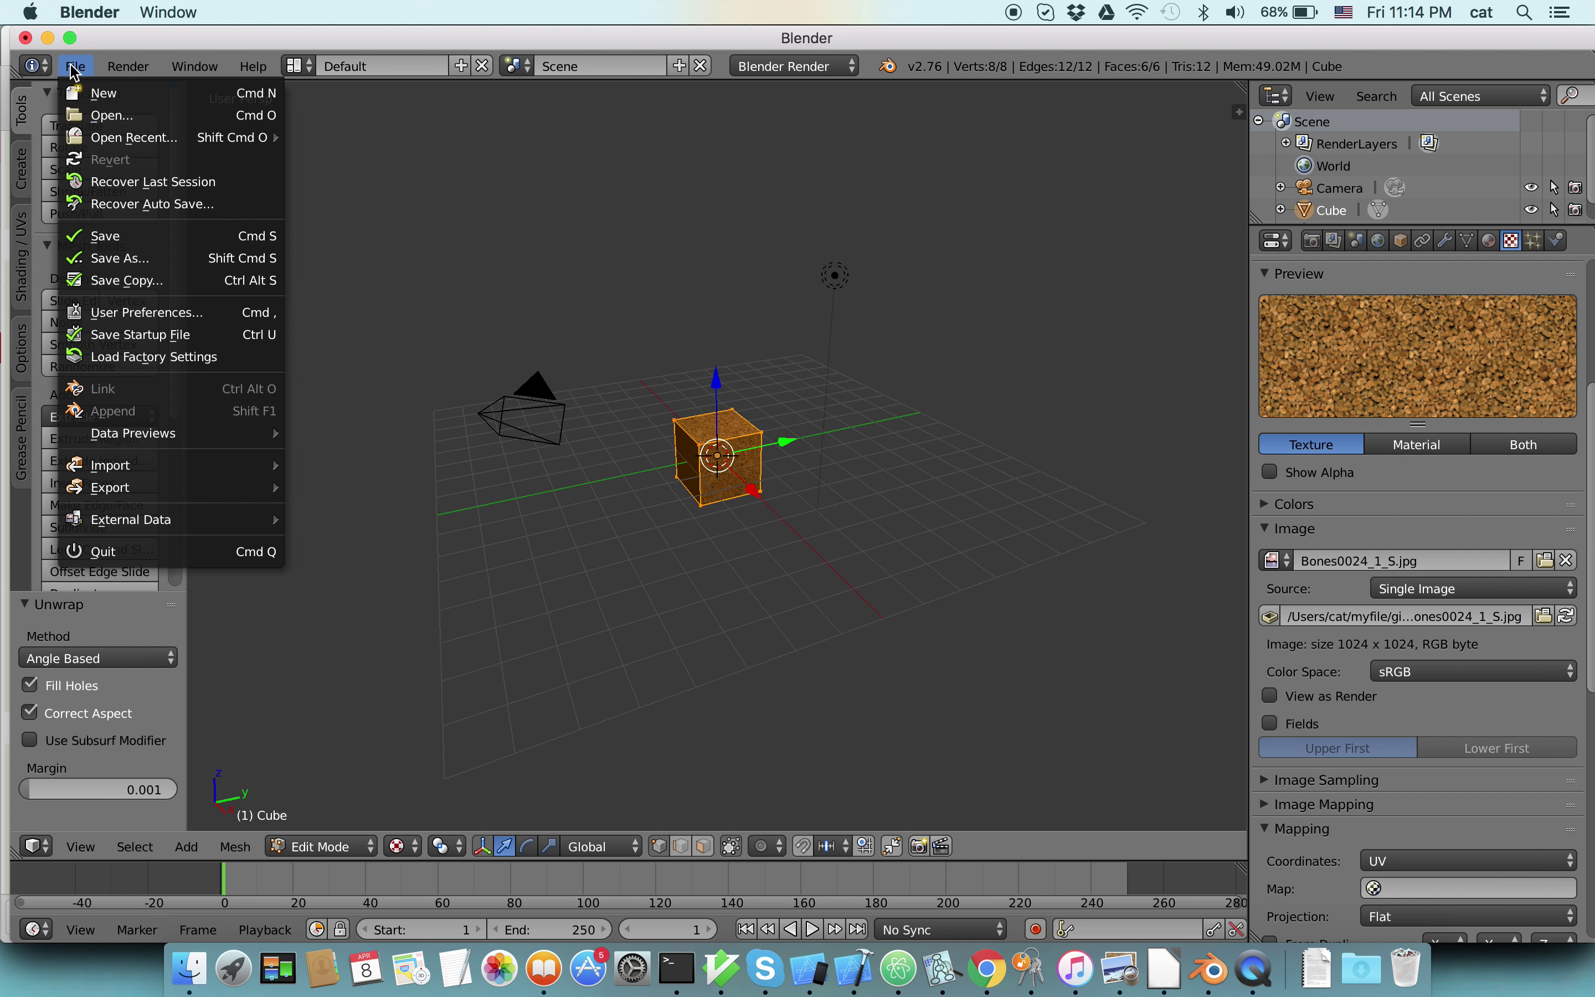
mouse_move(111, 465)
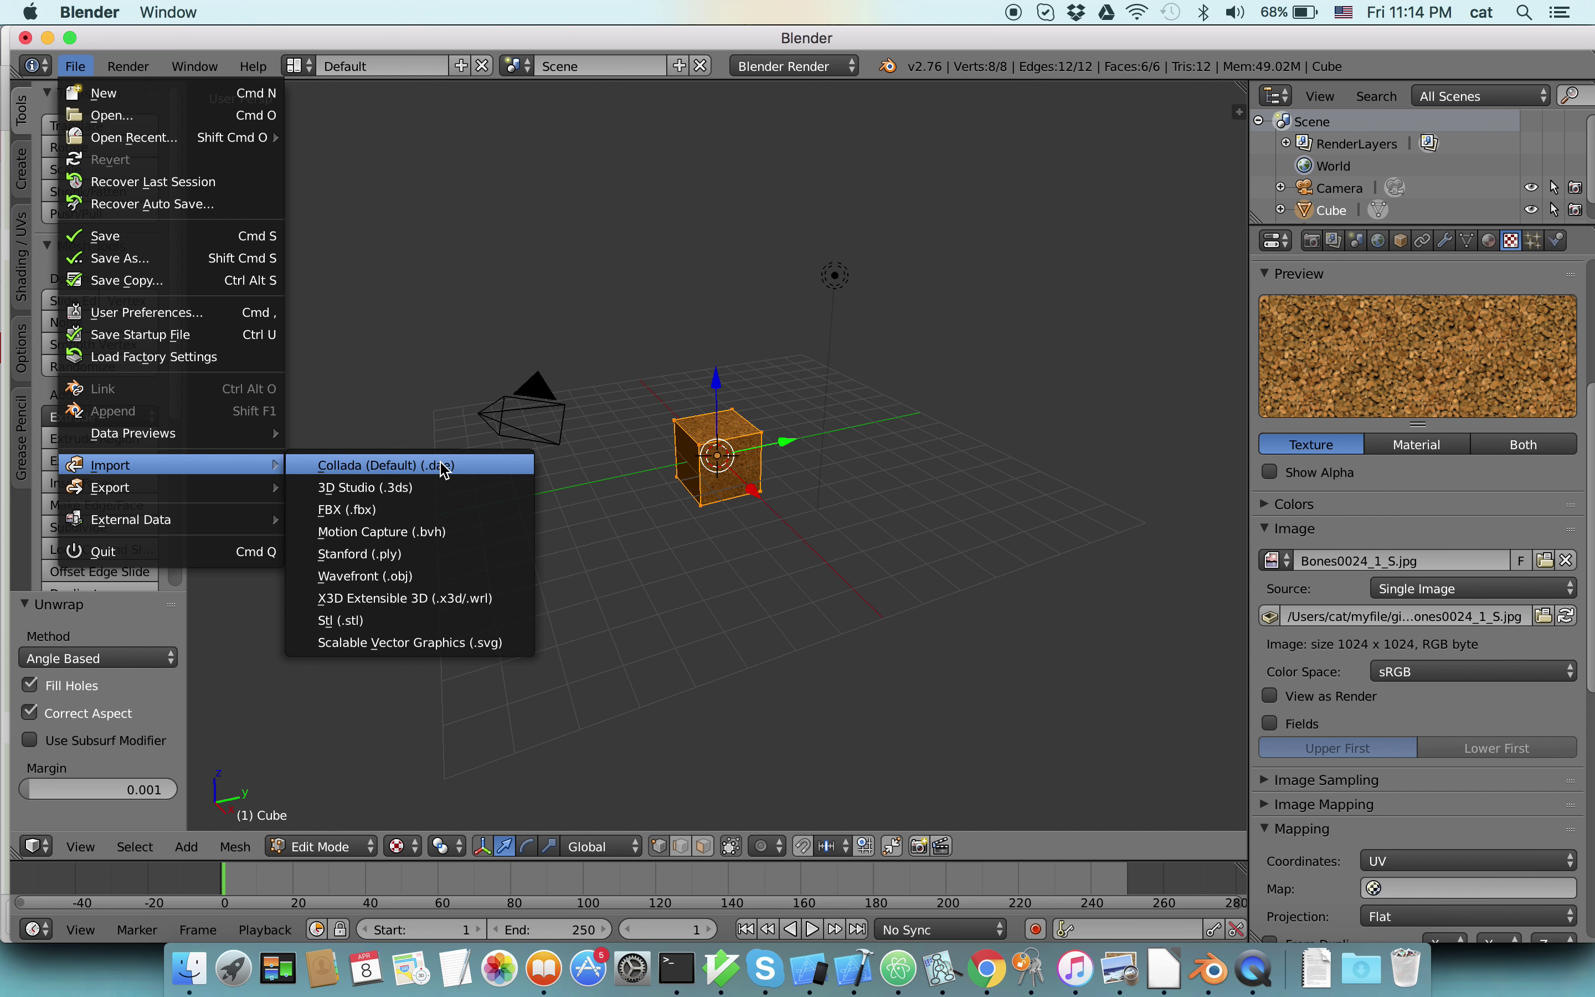
Start a Collada export with UV textures and material textures included.
click(445, 472)
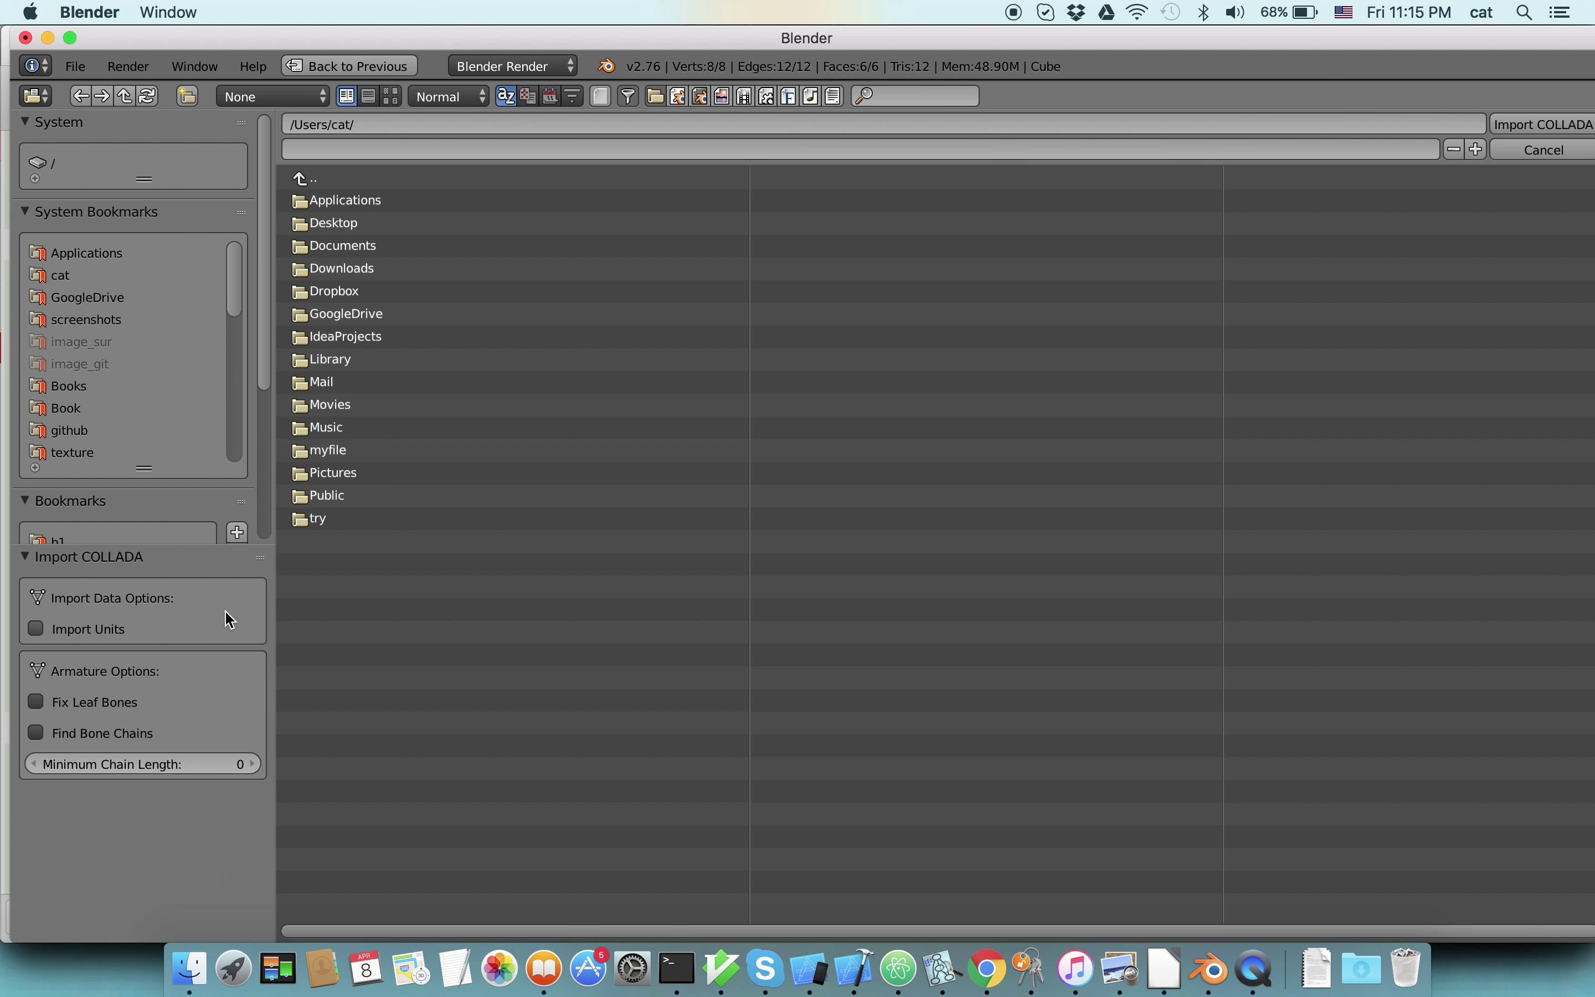
scroll(270, 477, down, 1)
scroll(275, 485, down, 6)
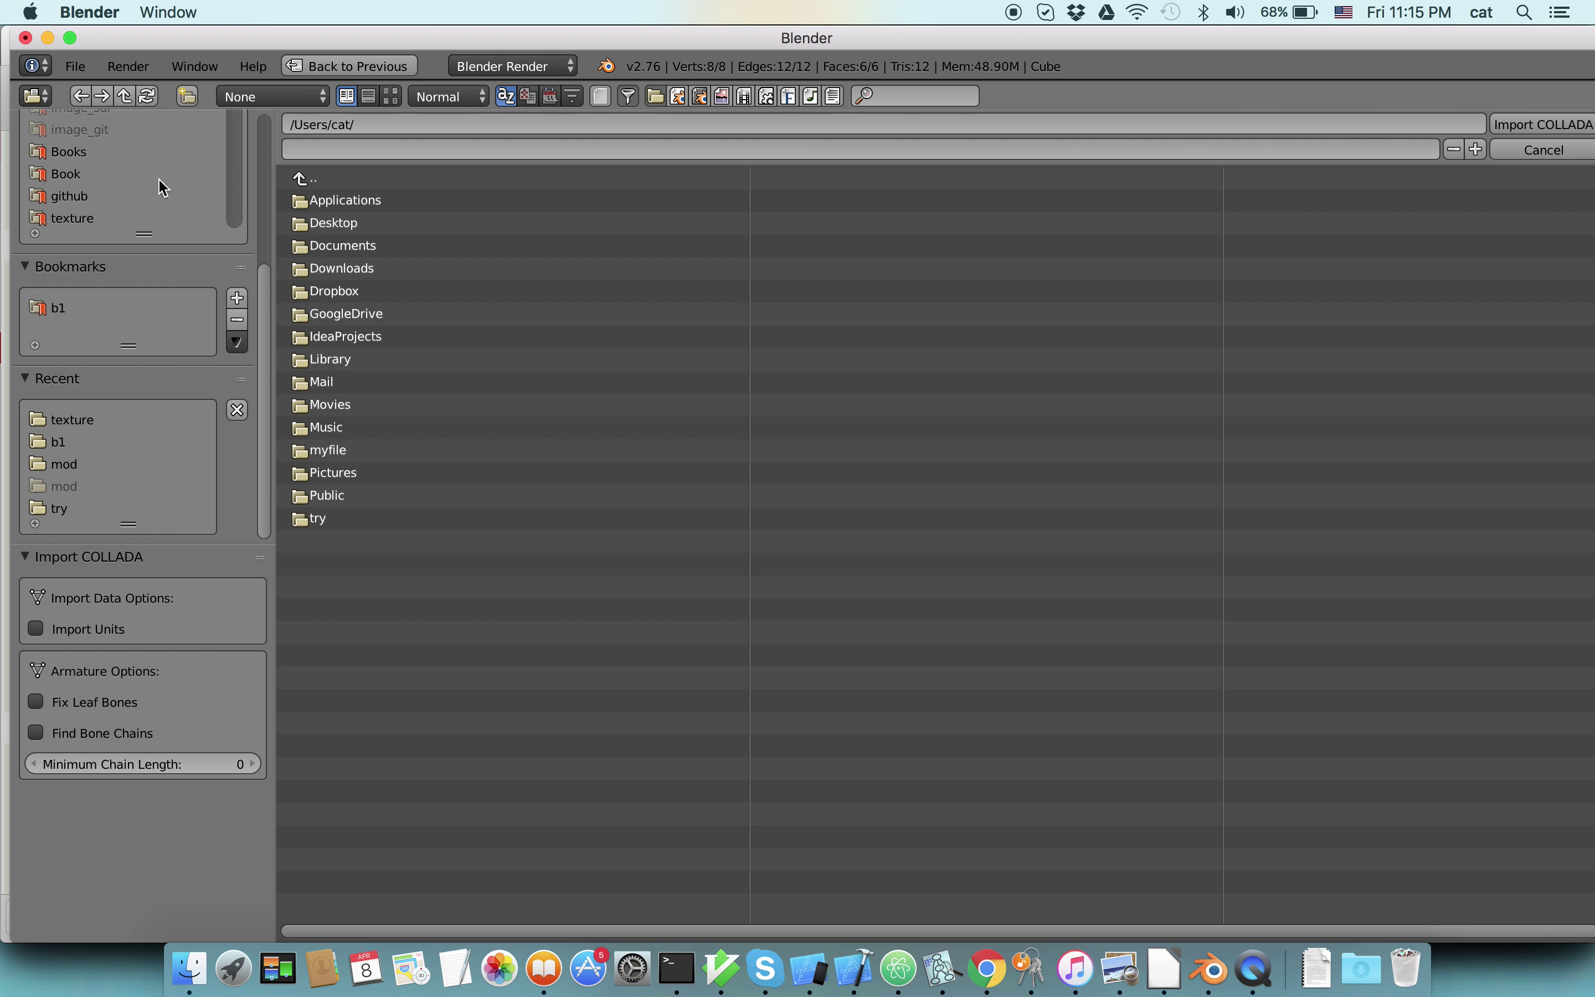
click(75, 66)
mouse_move(109, 487)
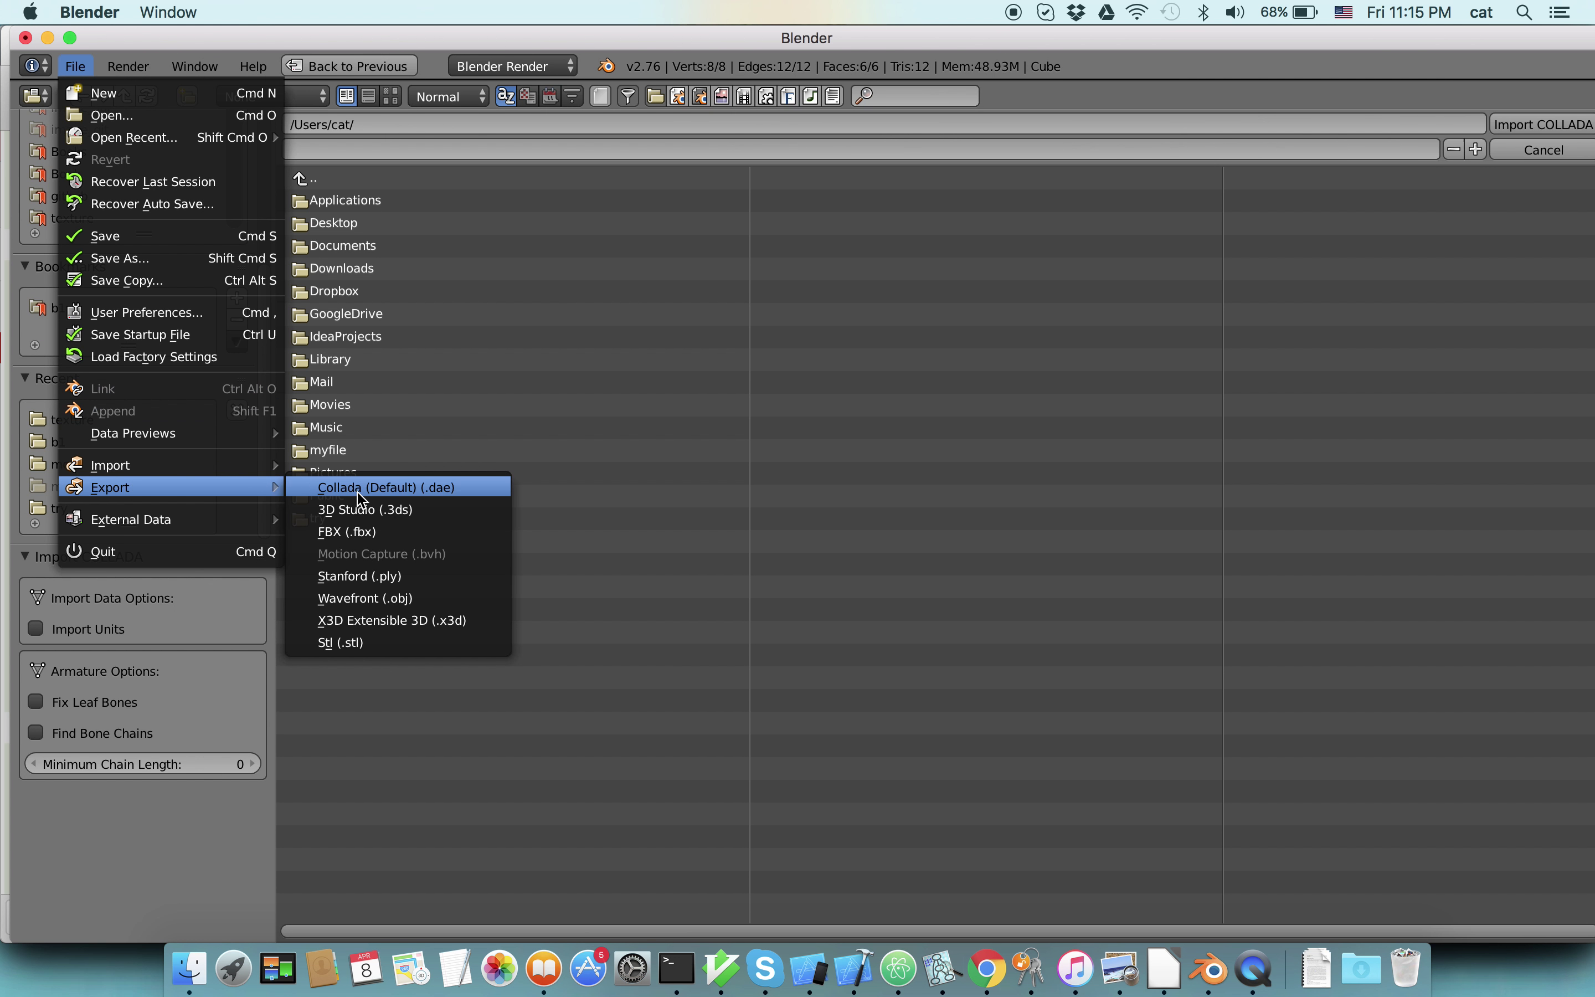
click(361, 498)
drag(269, 704, 269, 761)
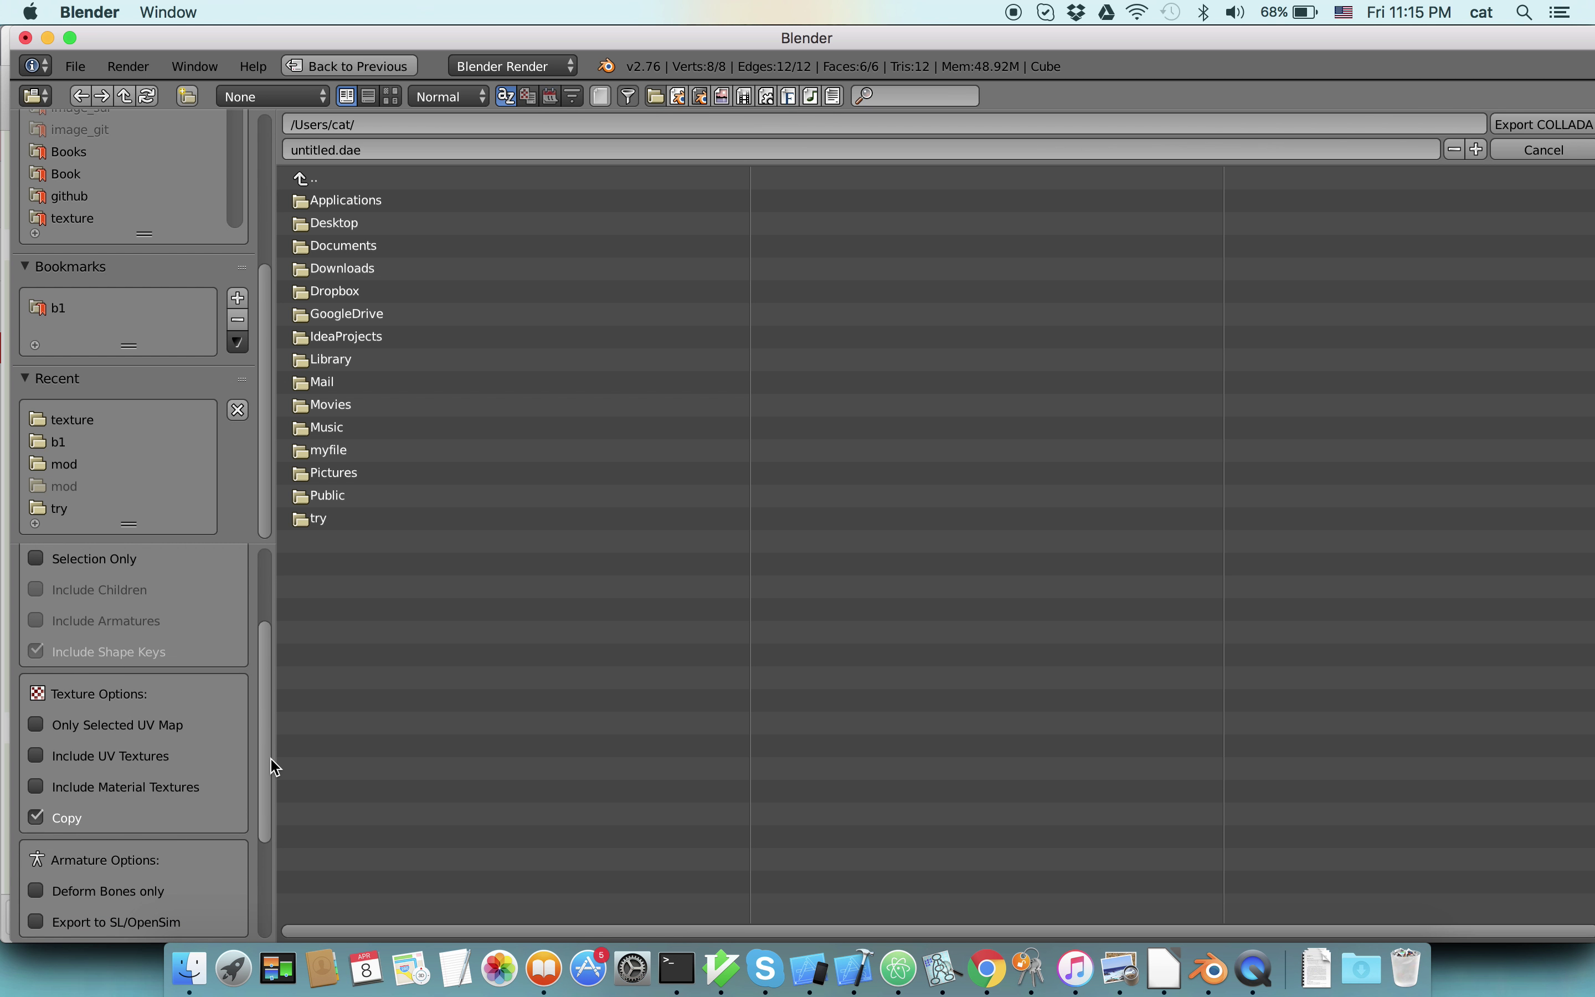
click(37, 757)
click(37, 787)
drag(264, 755, 277, 649)
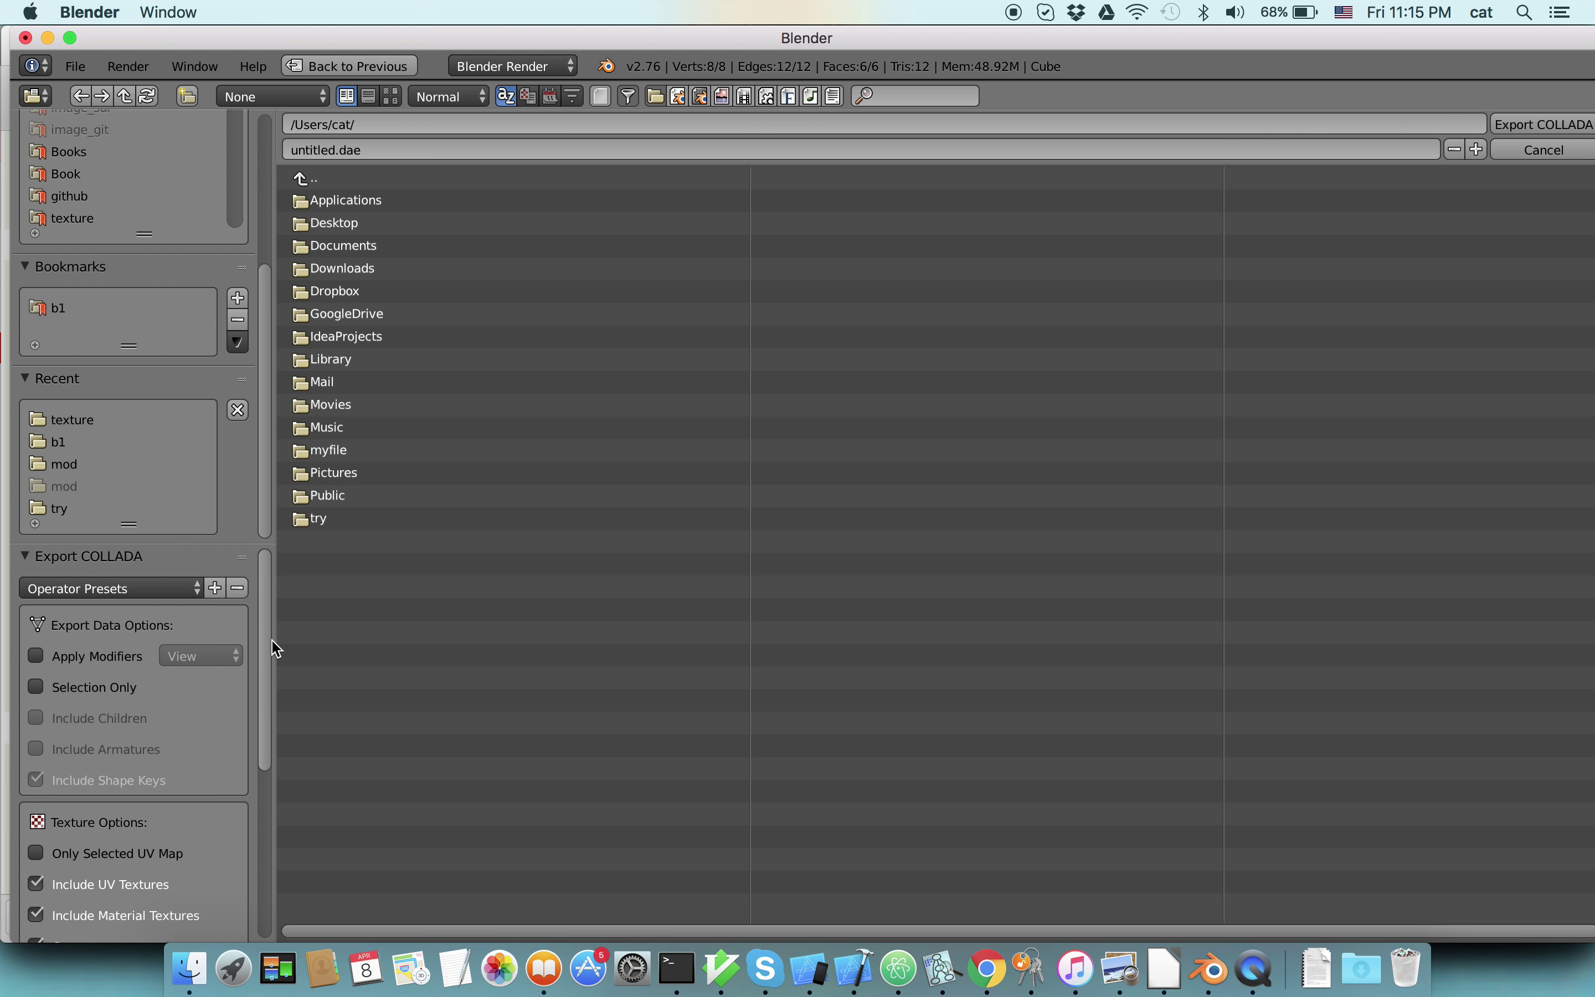
Export the scene as mod12.dae into the b1 folder.
click(117, 441)
double_click(340, 150)
click(327, 151)
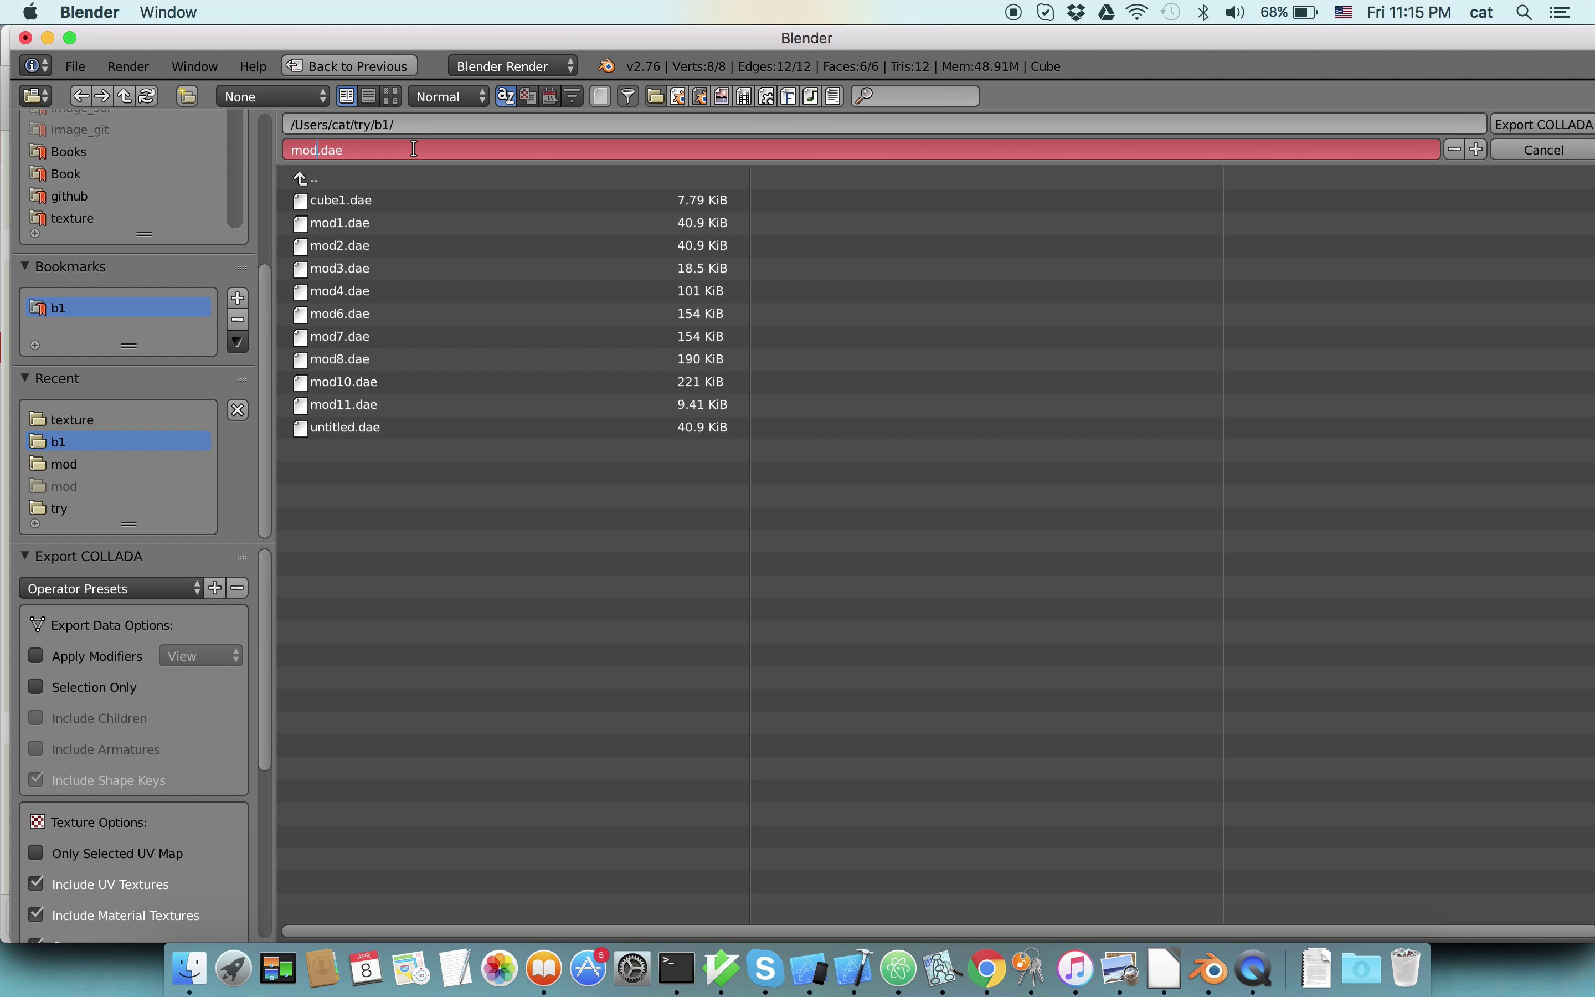
key(shift+End)
key(End)
click(1542, 123)
click(1543, 125)
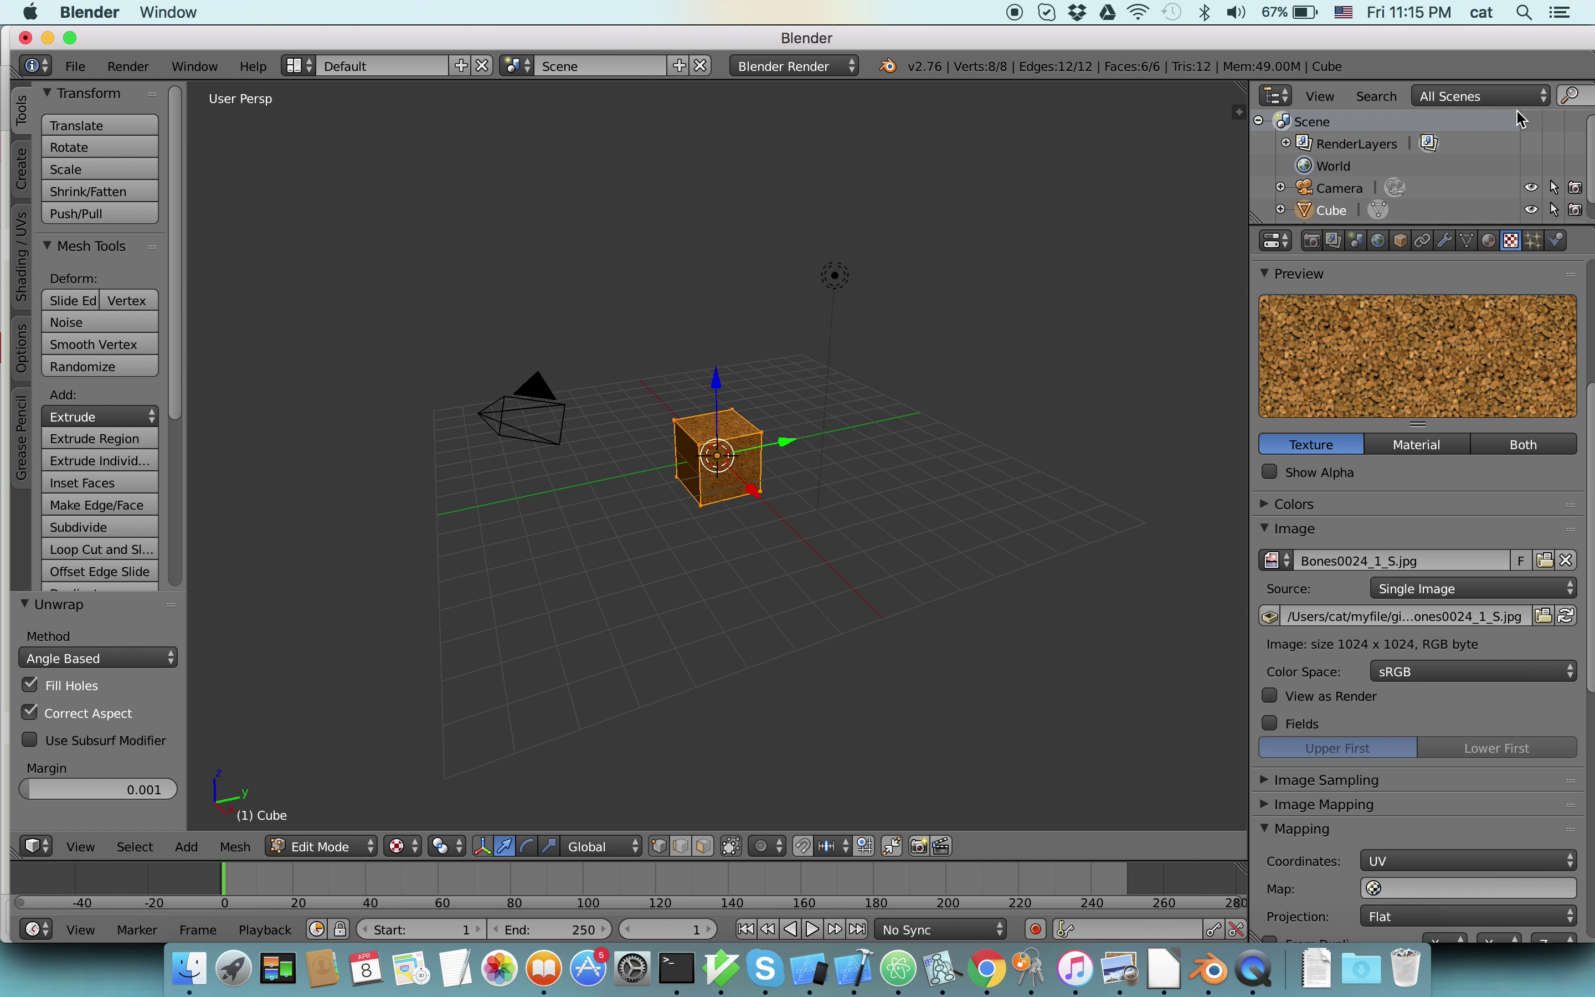
Bring Finder forward and navigate to the try folder.
click(851, 975)
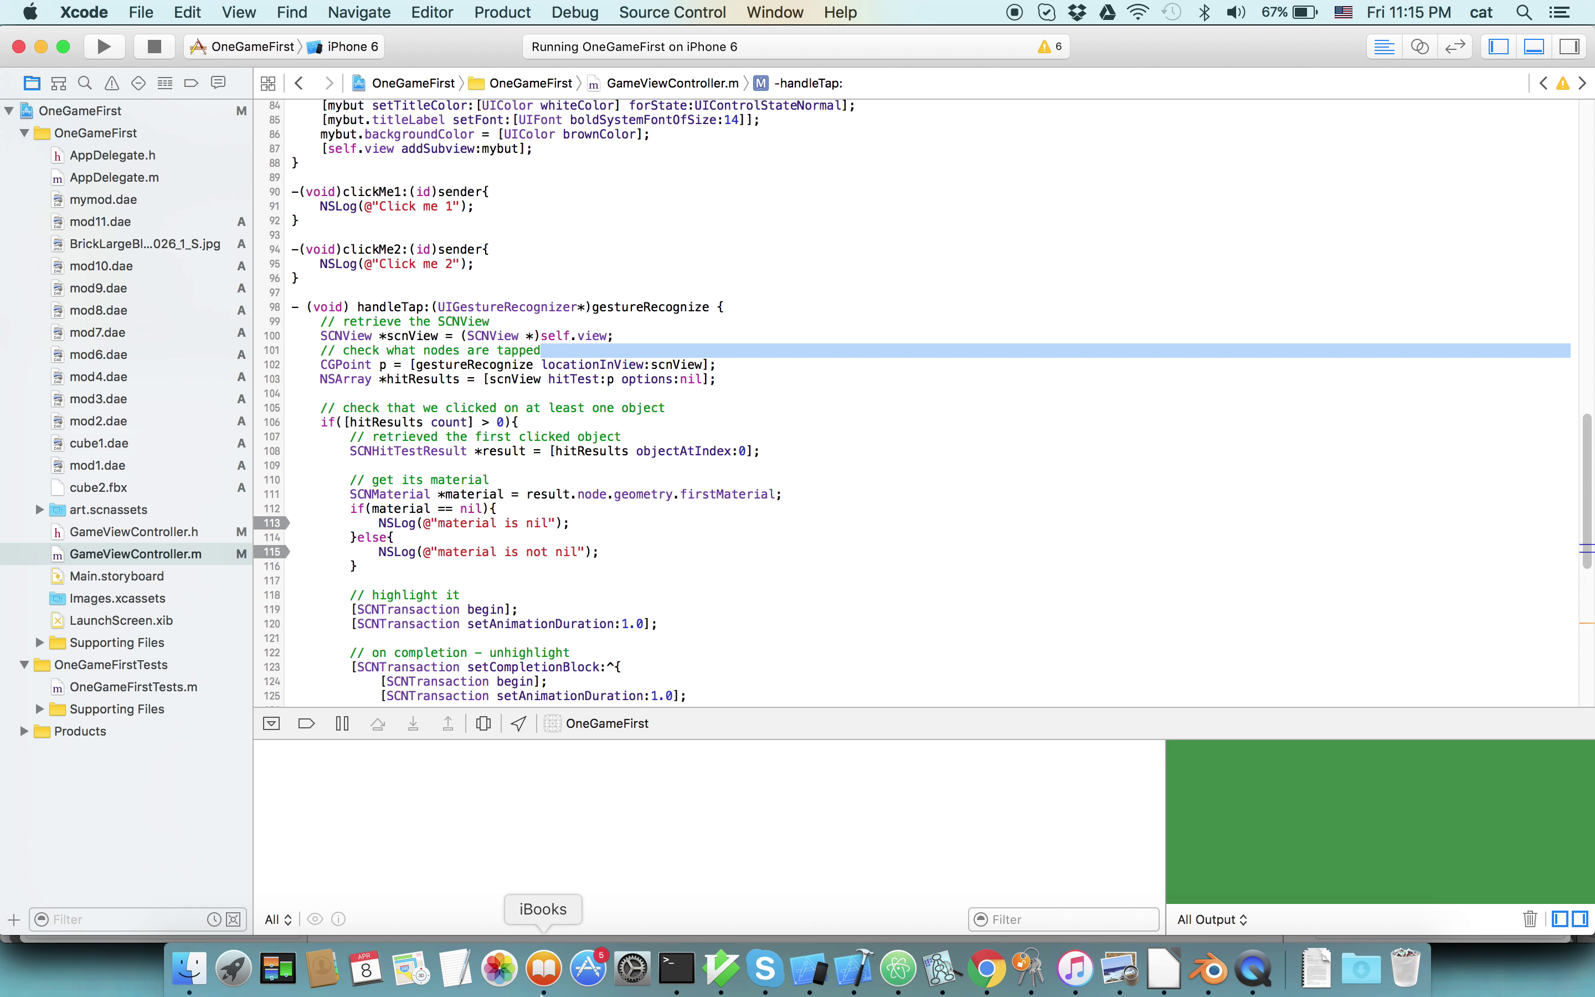
click(189, 969)
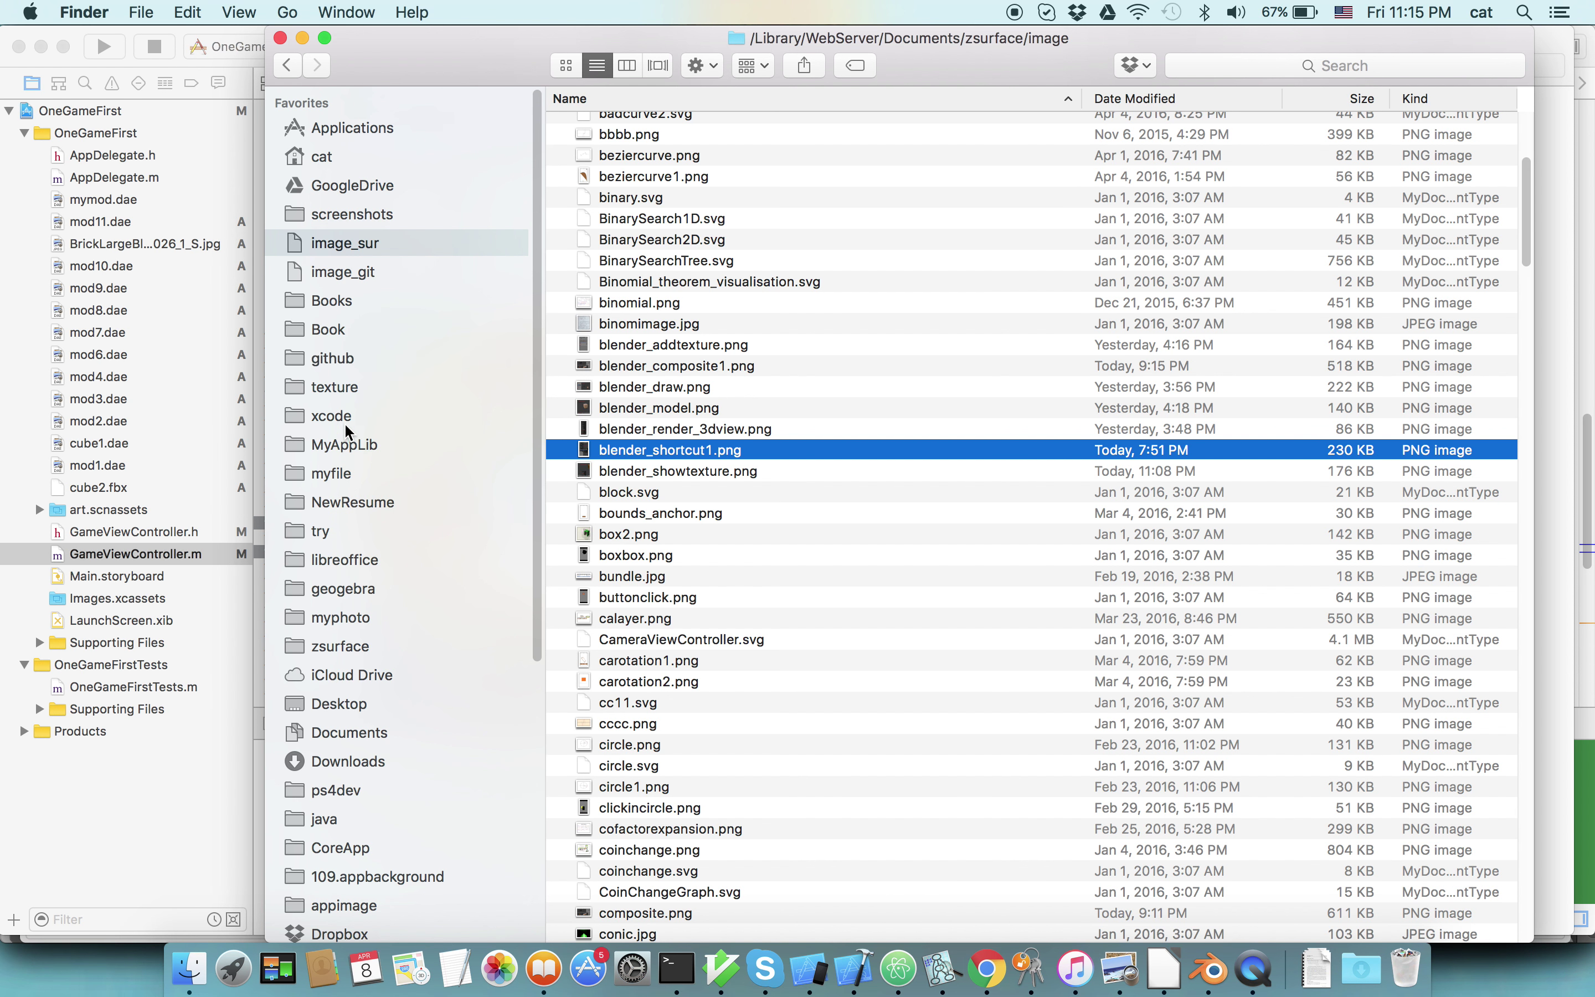
click(347, 389)
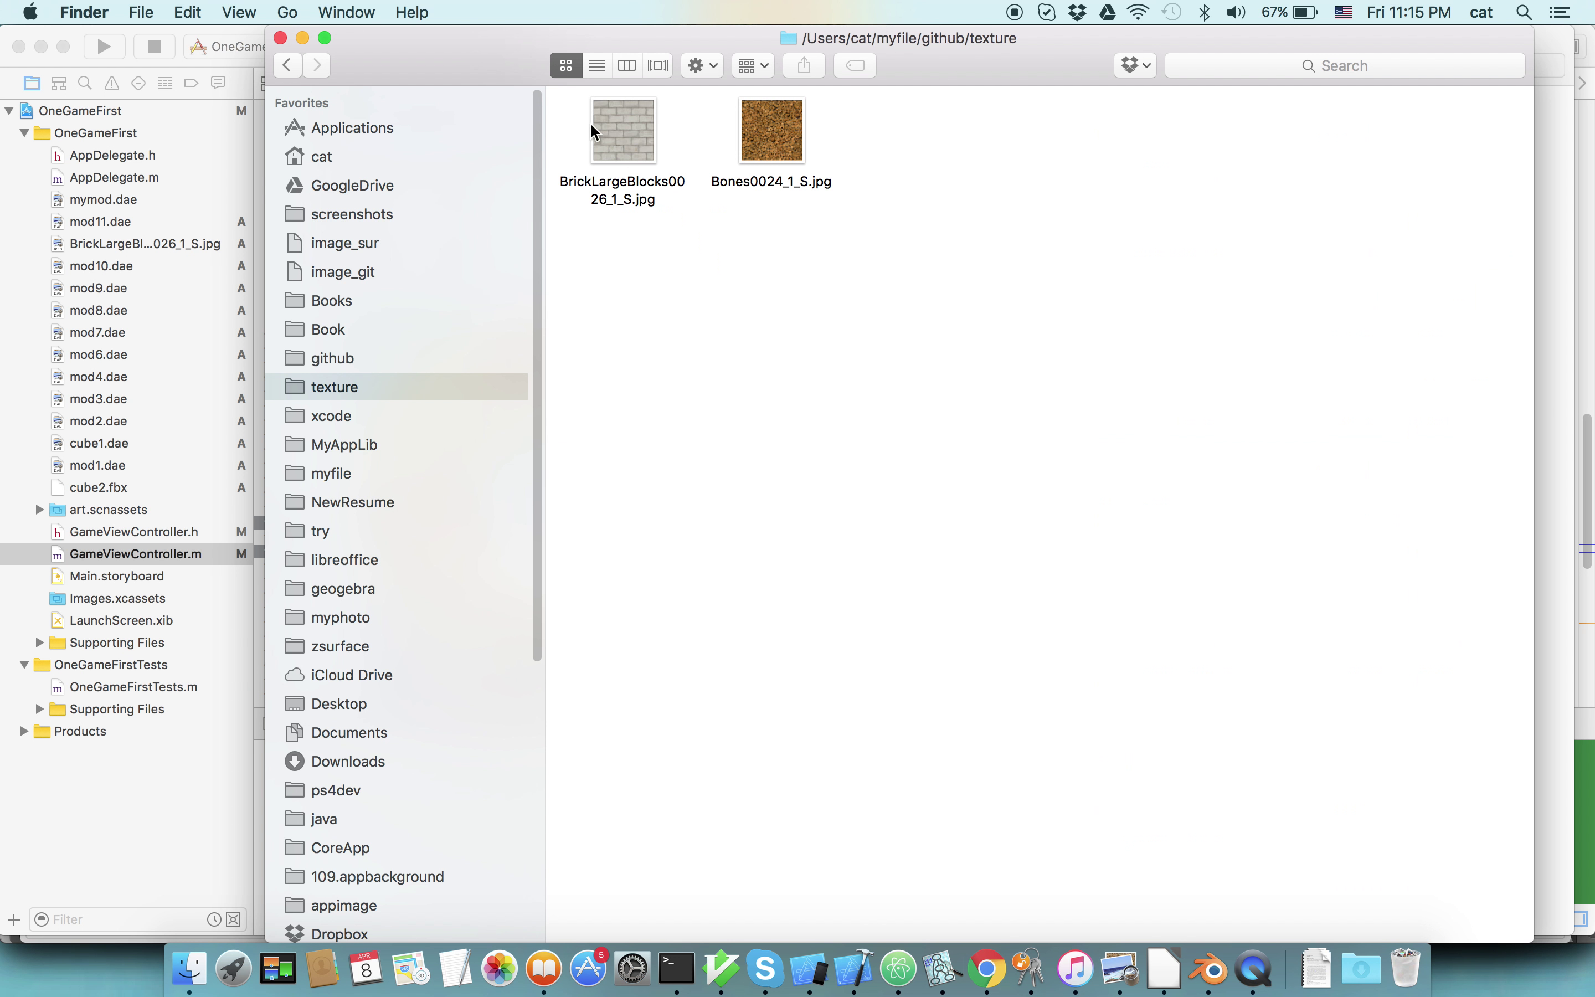
drag(487, 36, 534, 36)
click(386, 410)
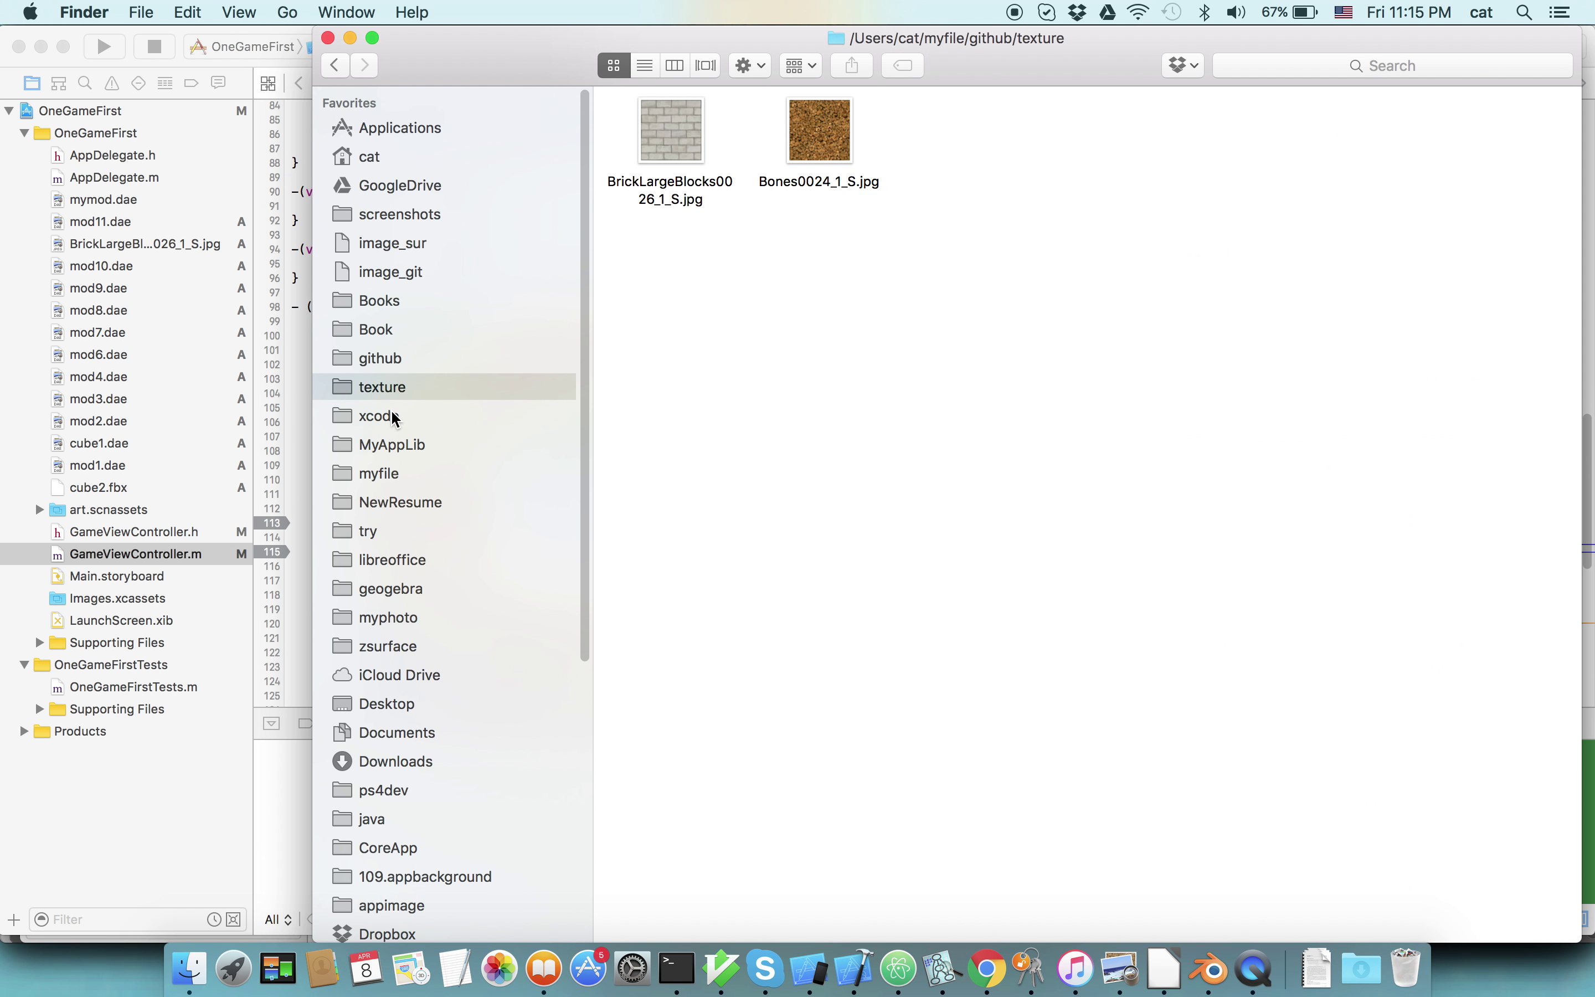
click(393, 416)
click(373, 536)
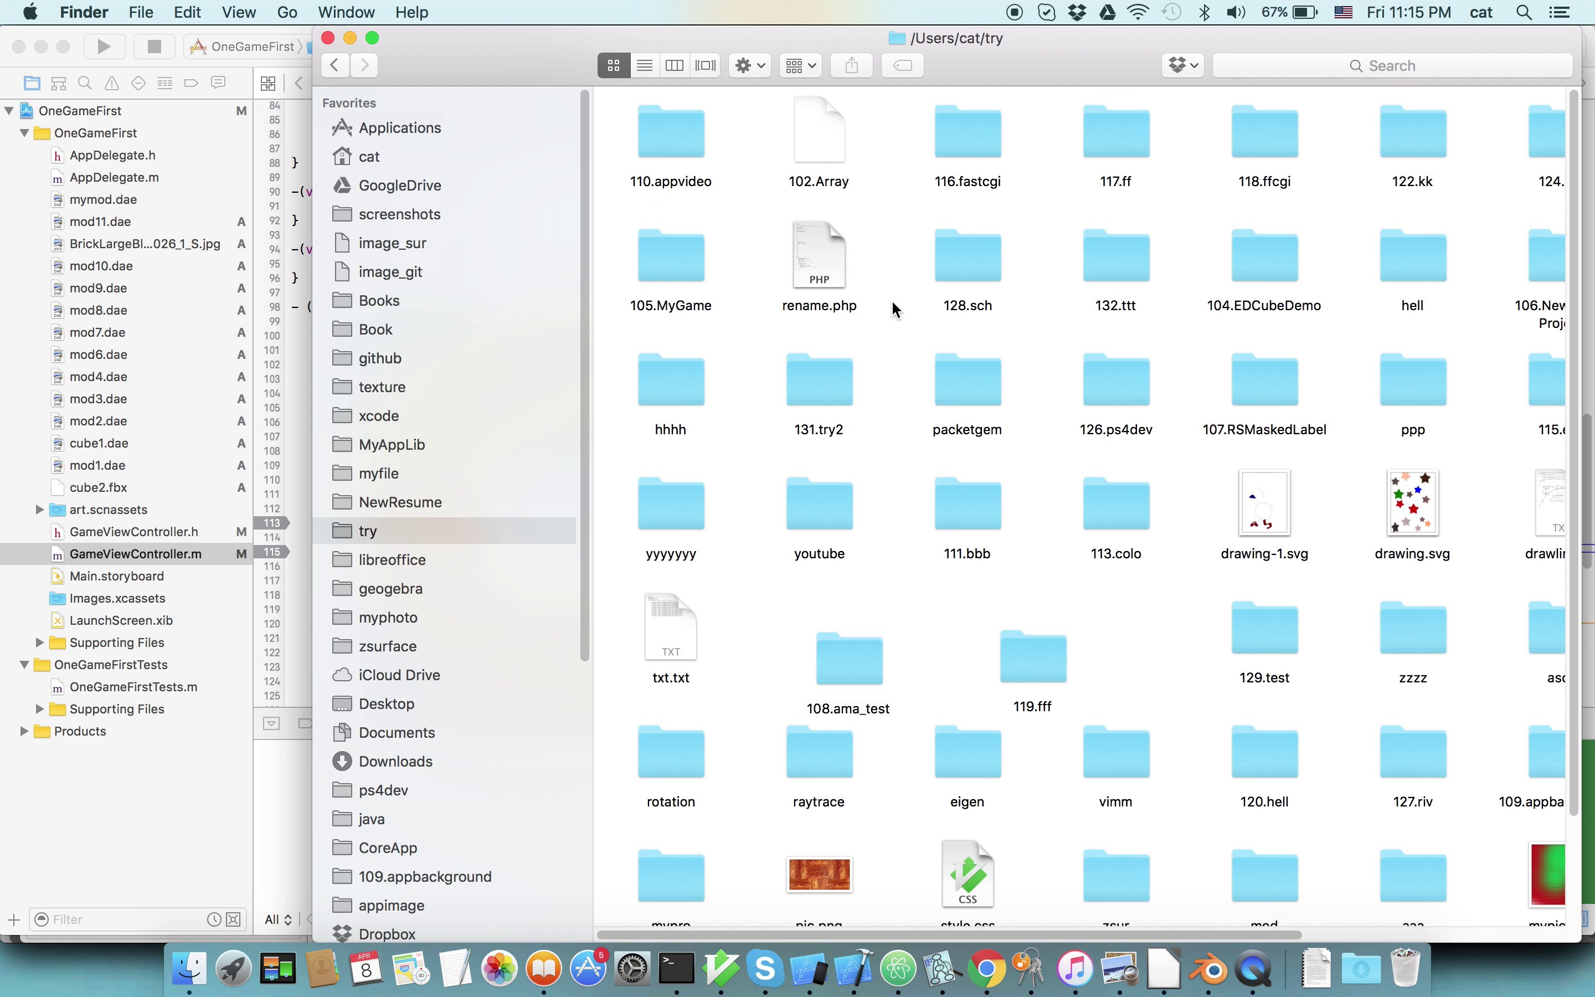
Search for b1, open the b1 folder and select mod12.dae.
click(1320, 73)
text(b1)
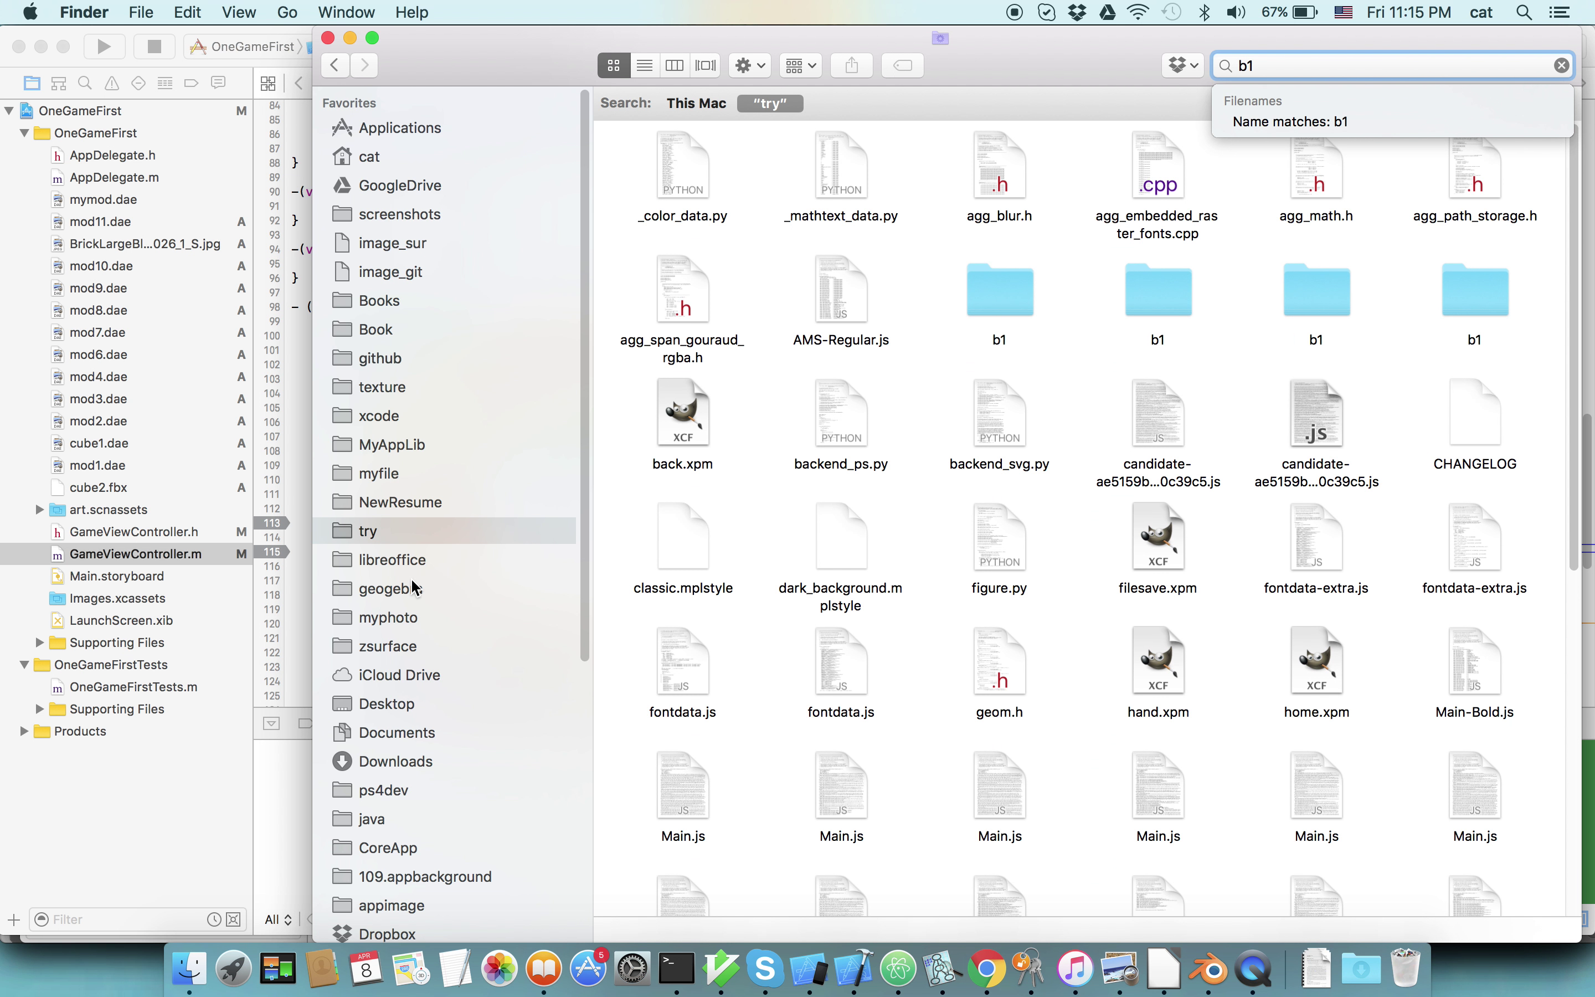
click(379, 533)
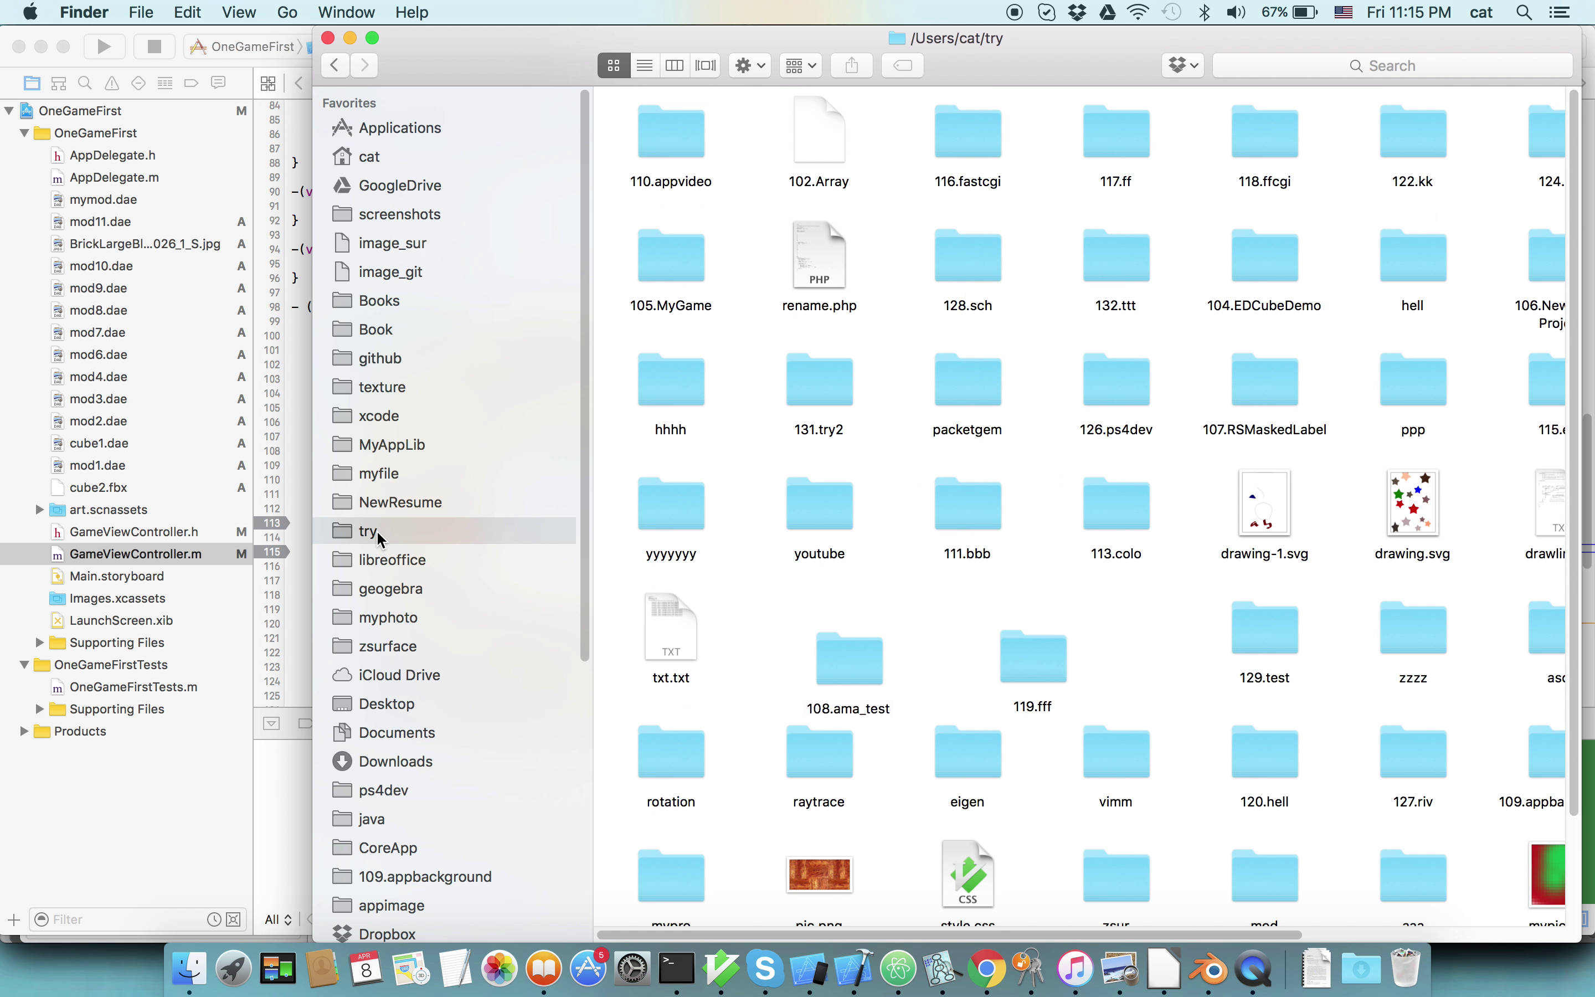
scroll(1130, 617, down, 3)
click(1278, 66)
text(b1)
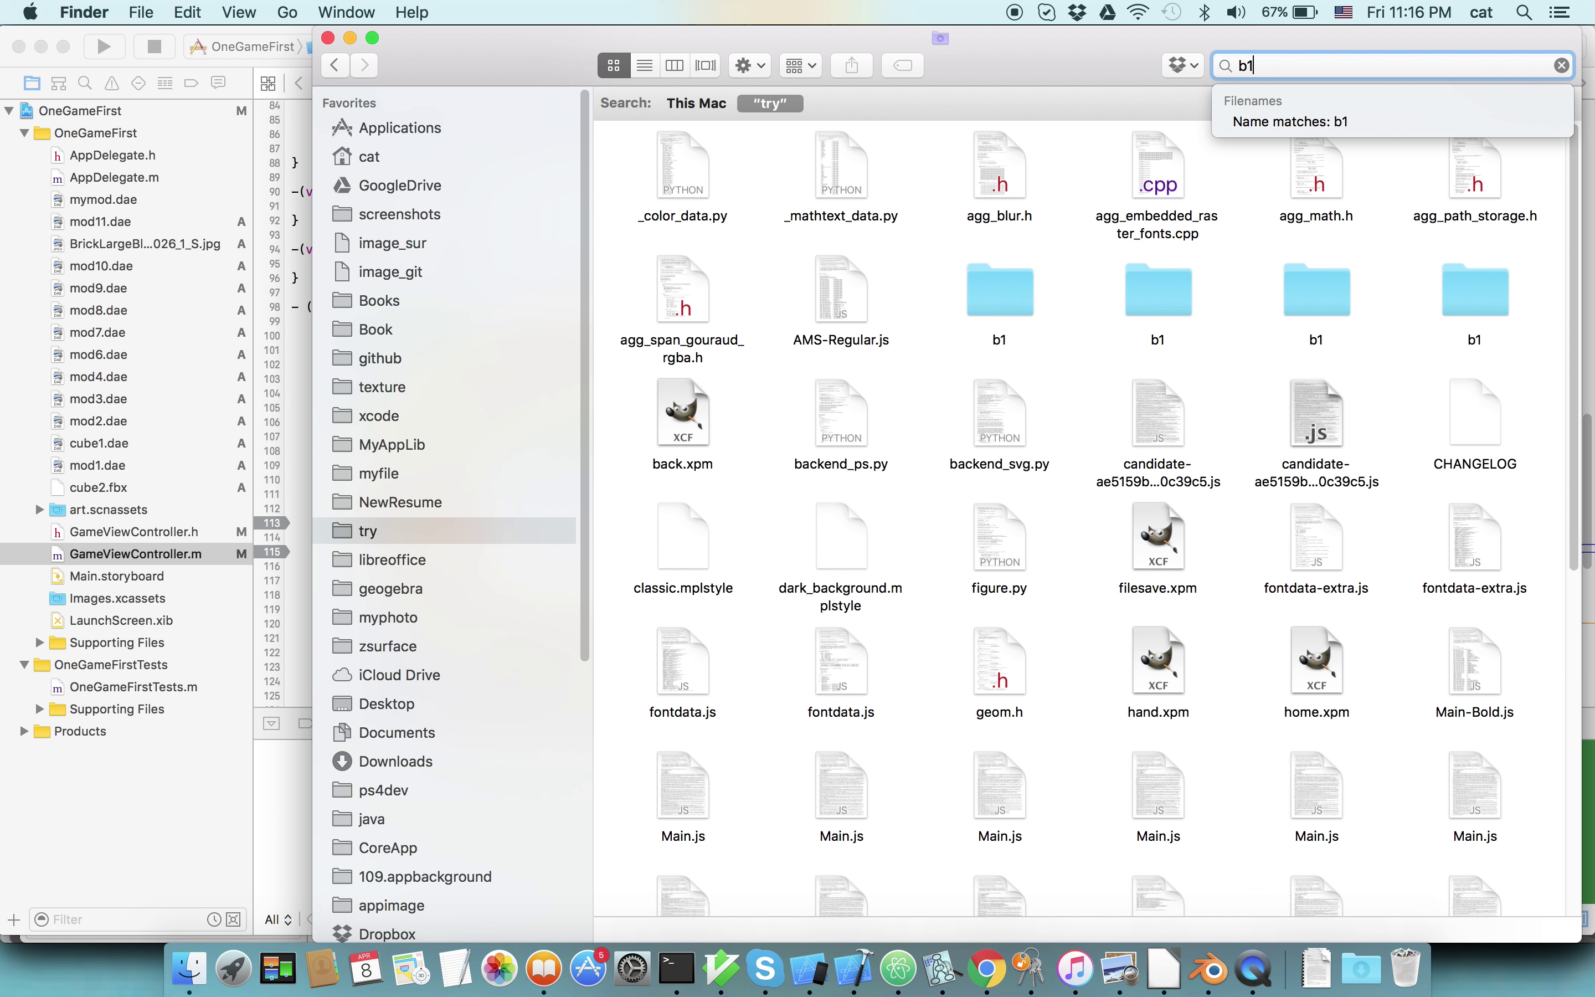
double_click(999, 302)
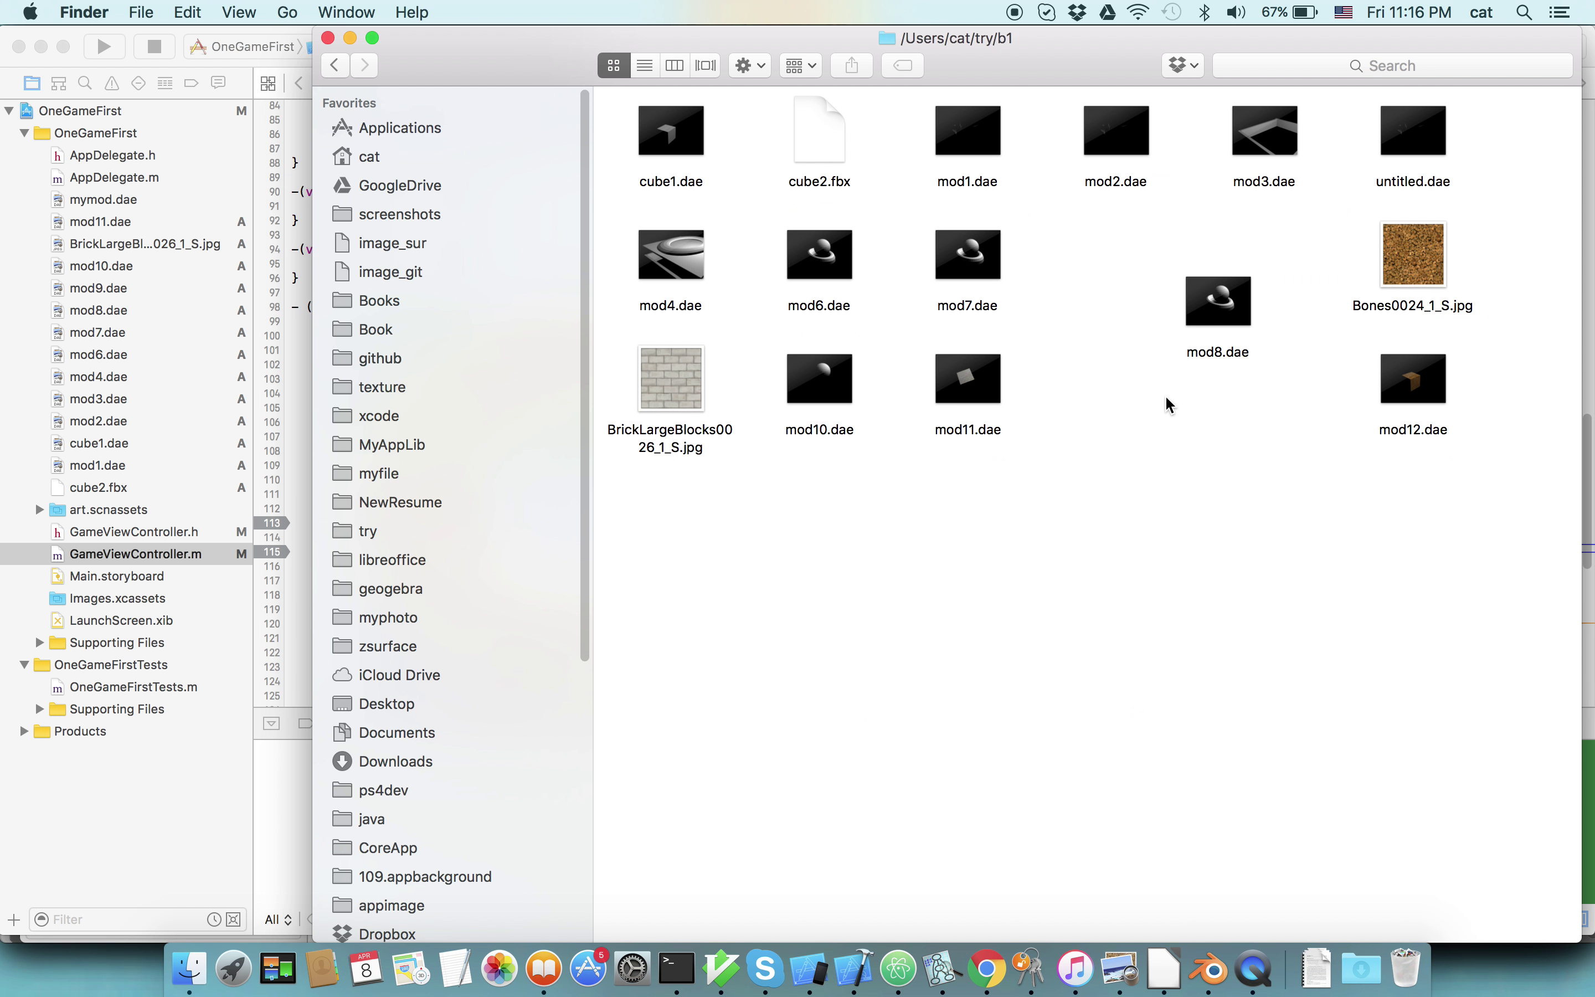
click(1413, 398)
Drag mod12.dae into the OneGameFirst project as a copy and open it in its own window.
drag(1425, 399, 170, 240)
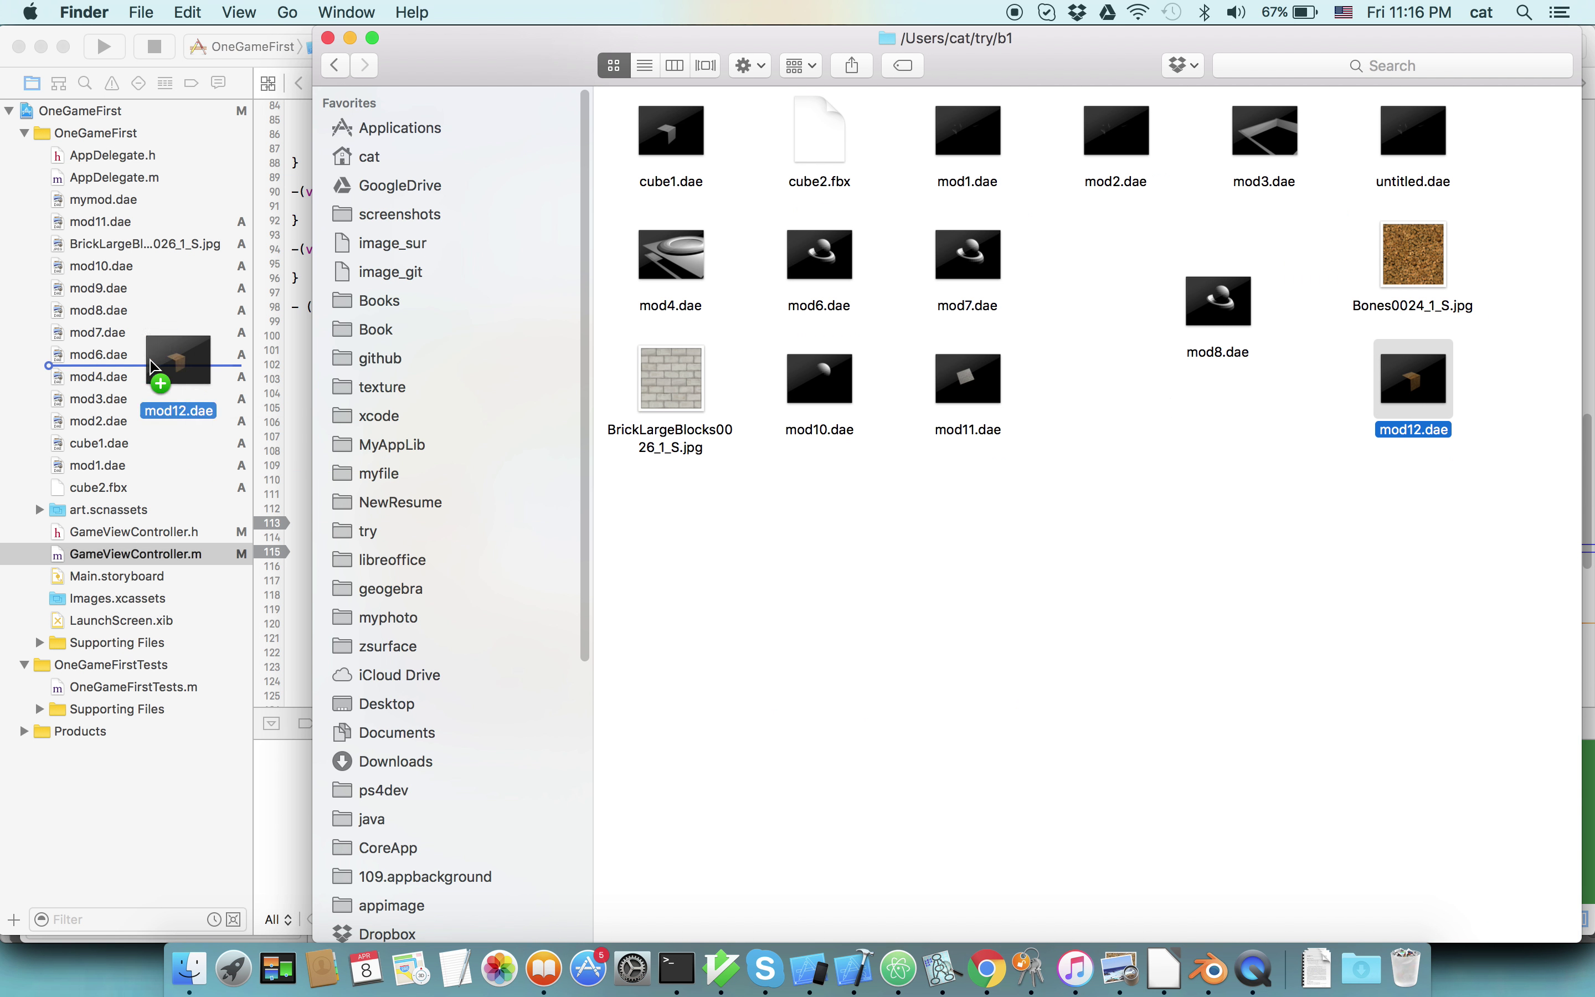
drag(170, 240, 176, 239)
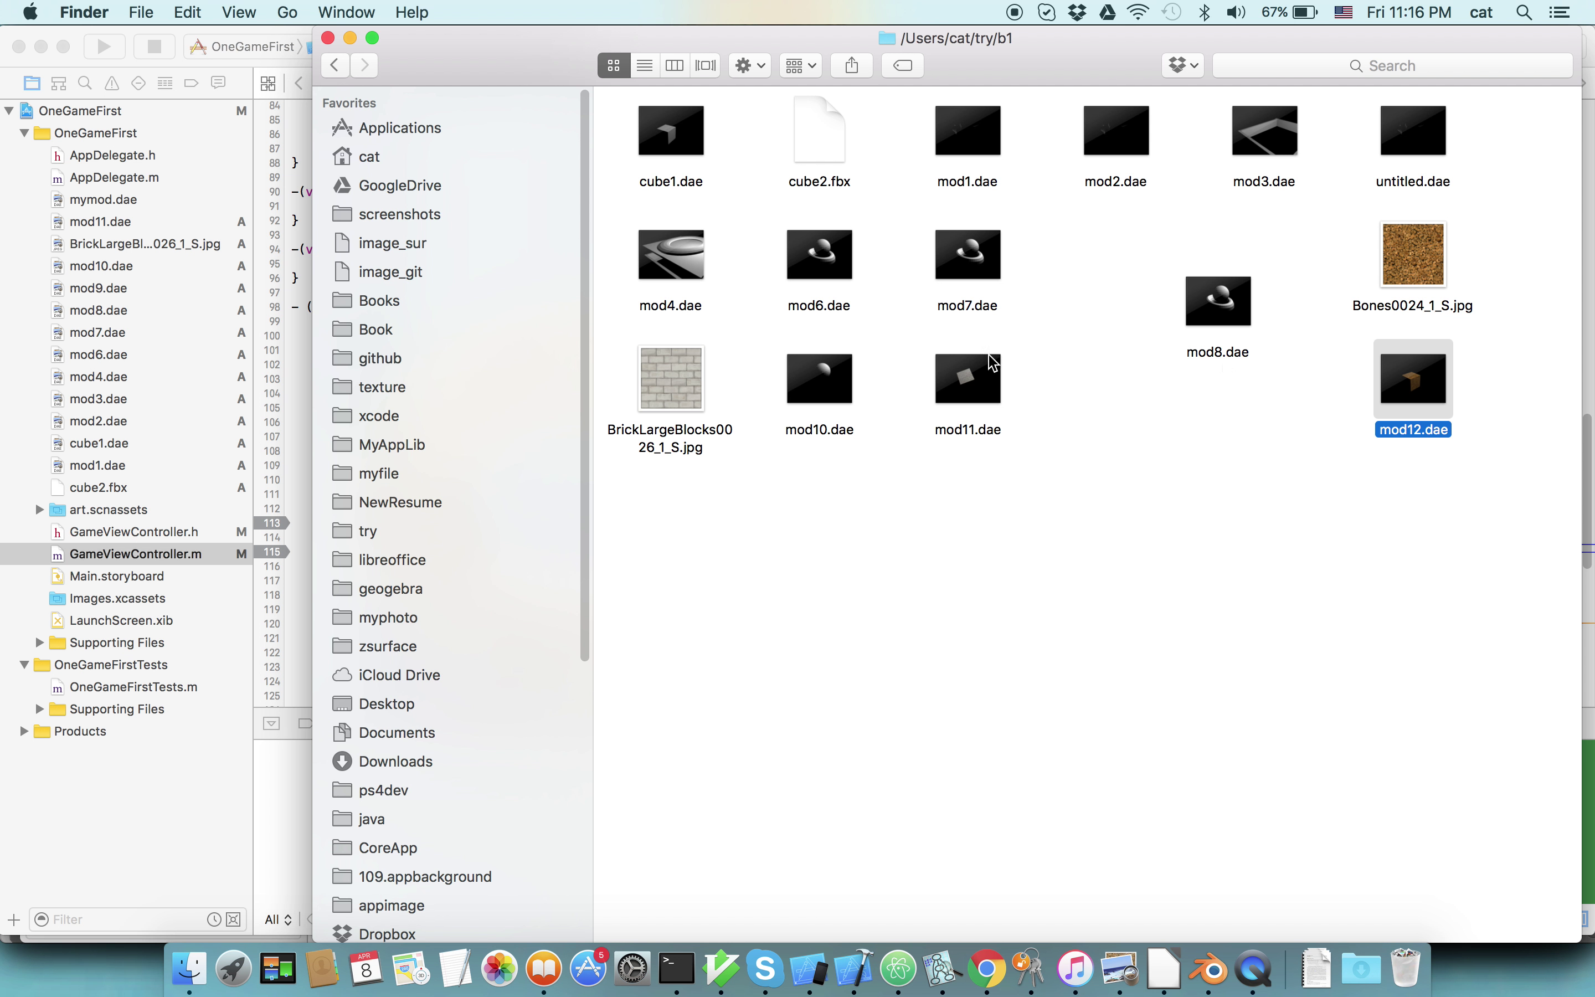
drag(1398, 394, 181, 214)
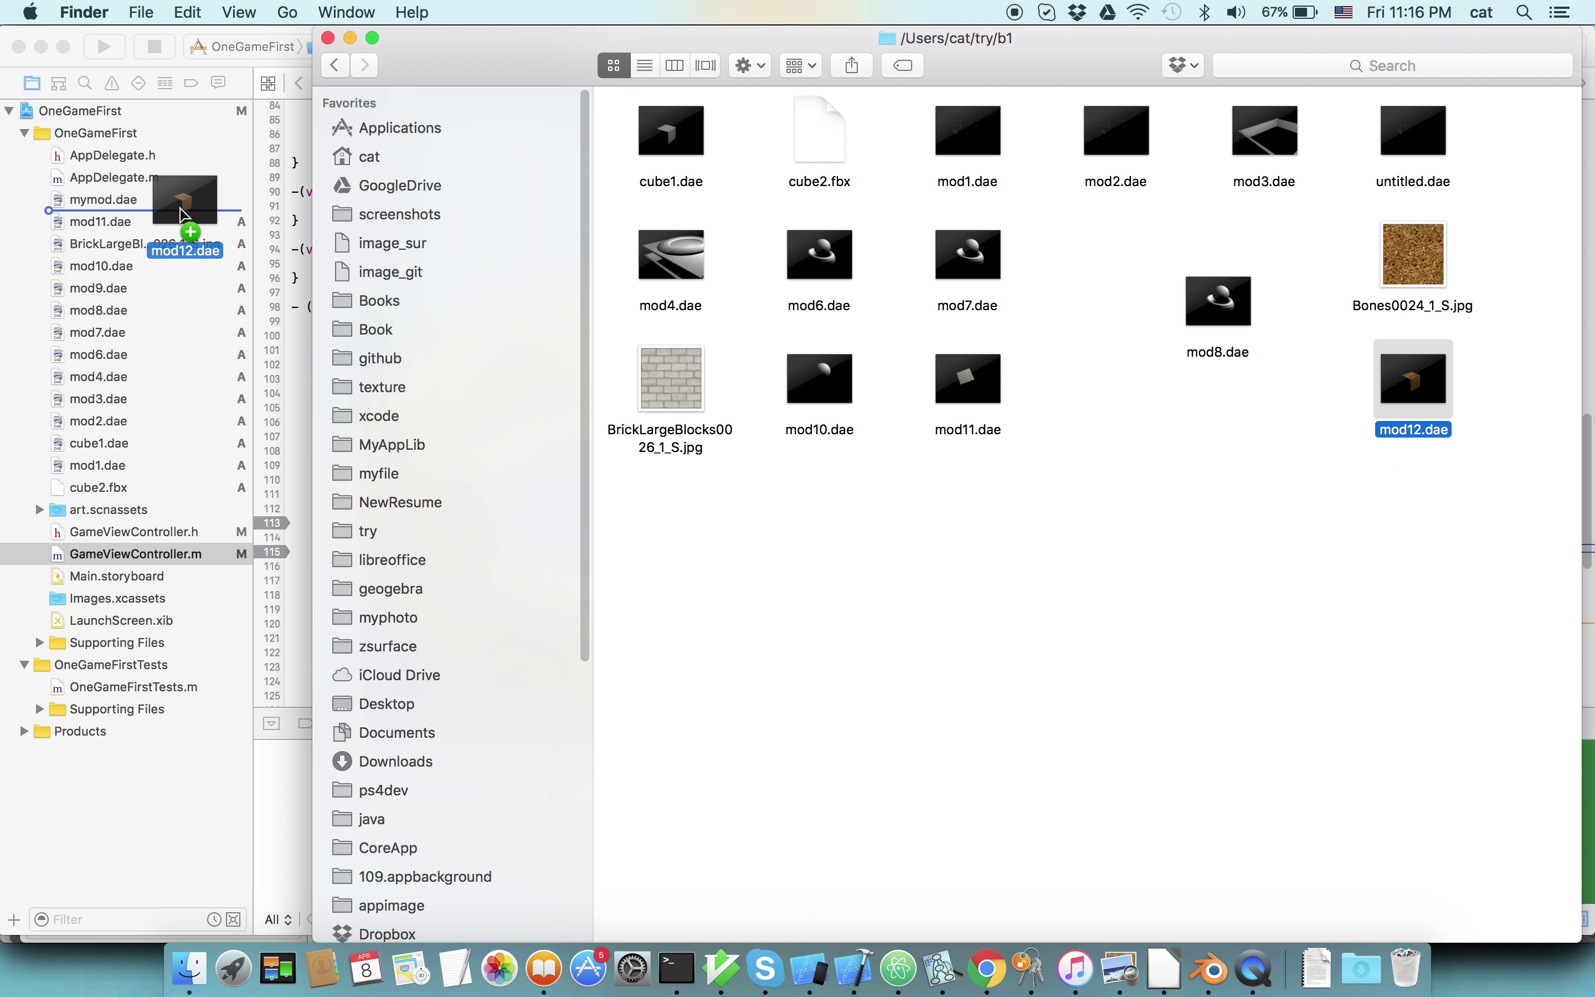
mouse_move(181, 215)
mouse_down()
mouse_move(987, 89)
mouse_move(806, 975)
mouse_up()
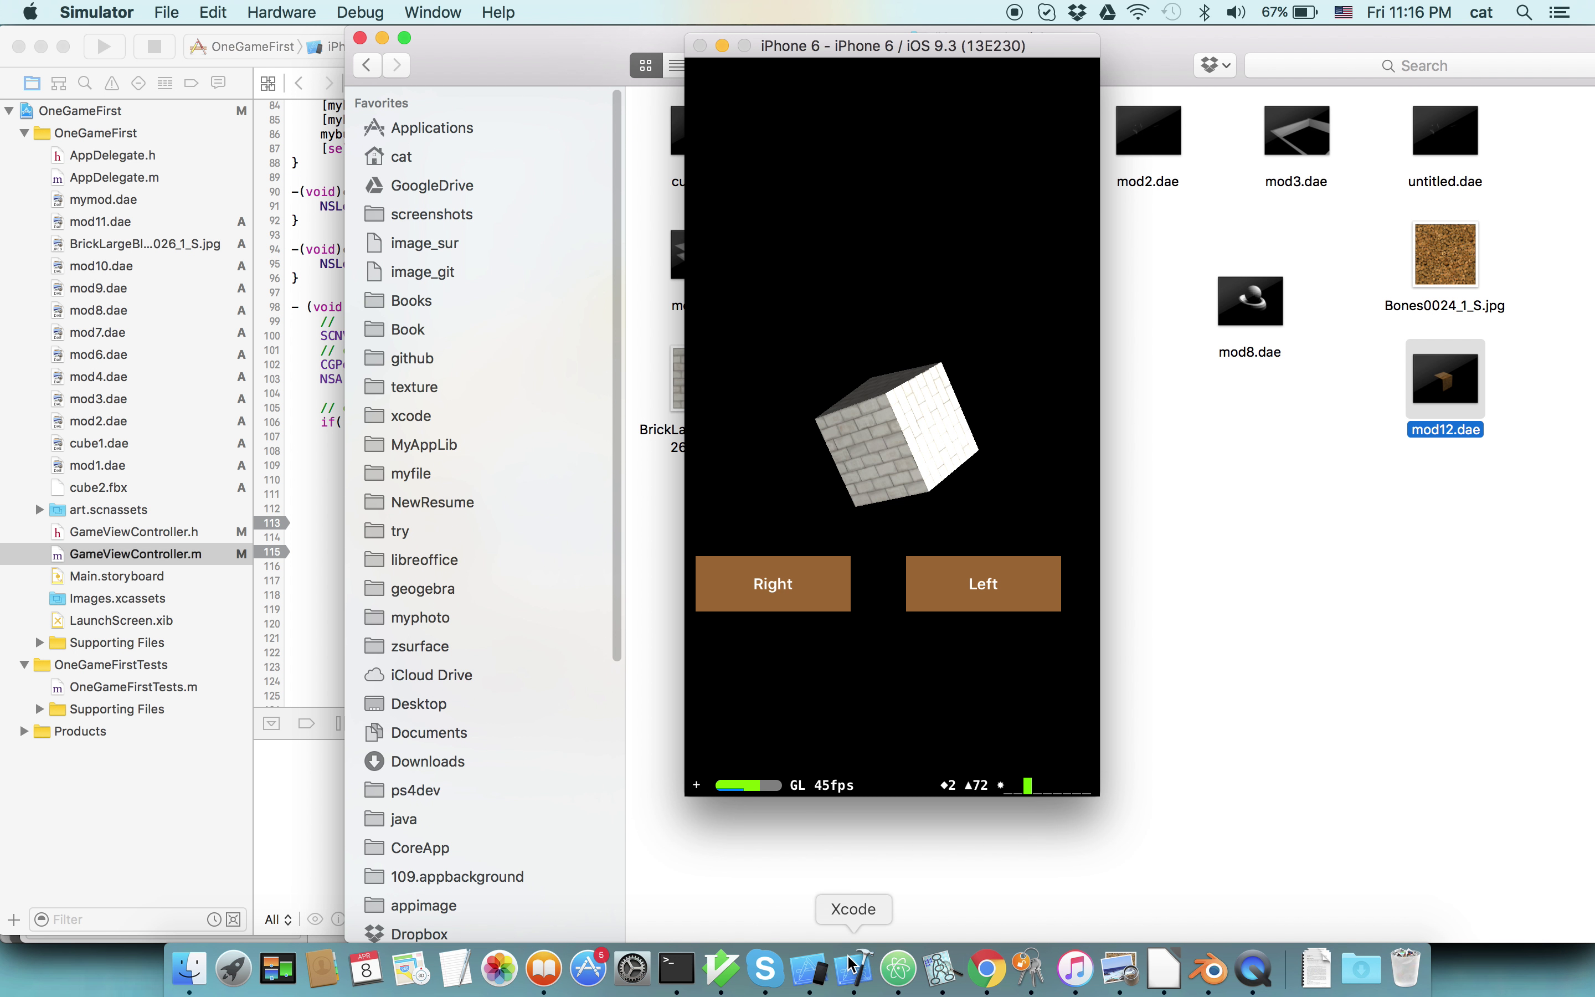
drag(807, 975, 698, 650)
click(959, 350)
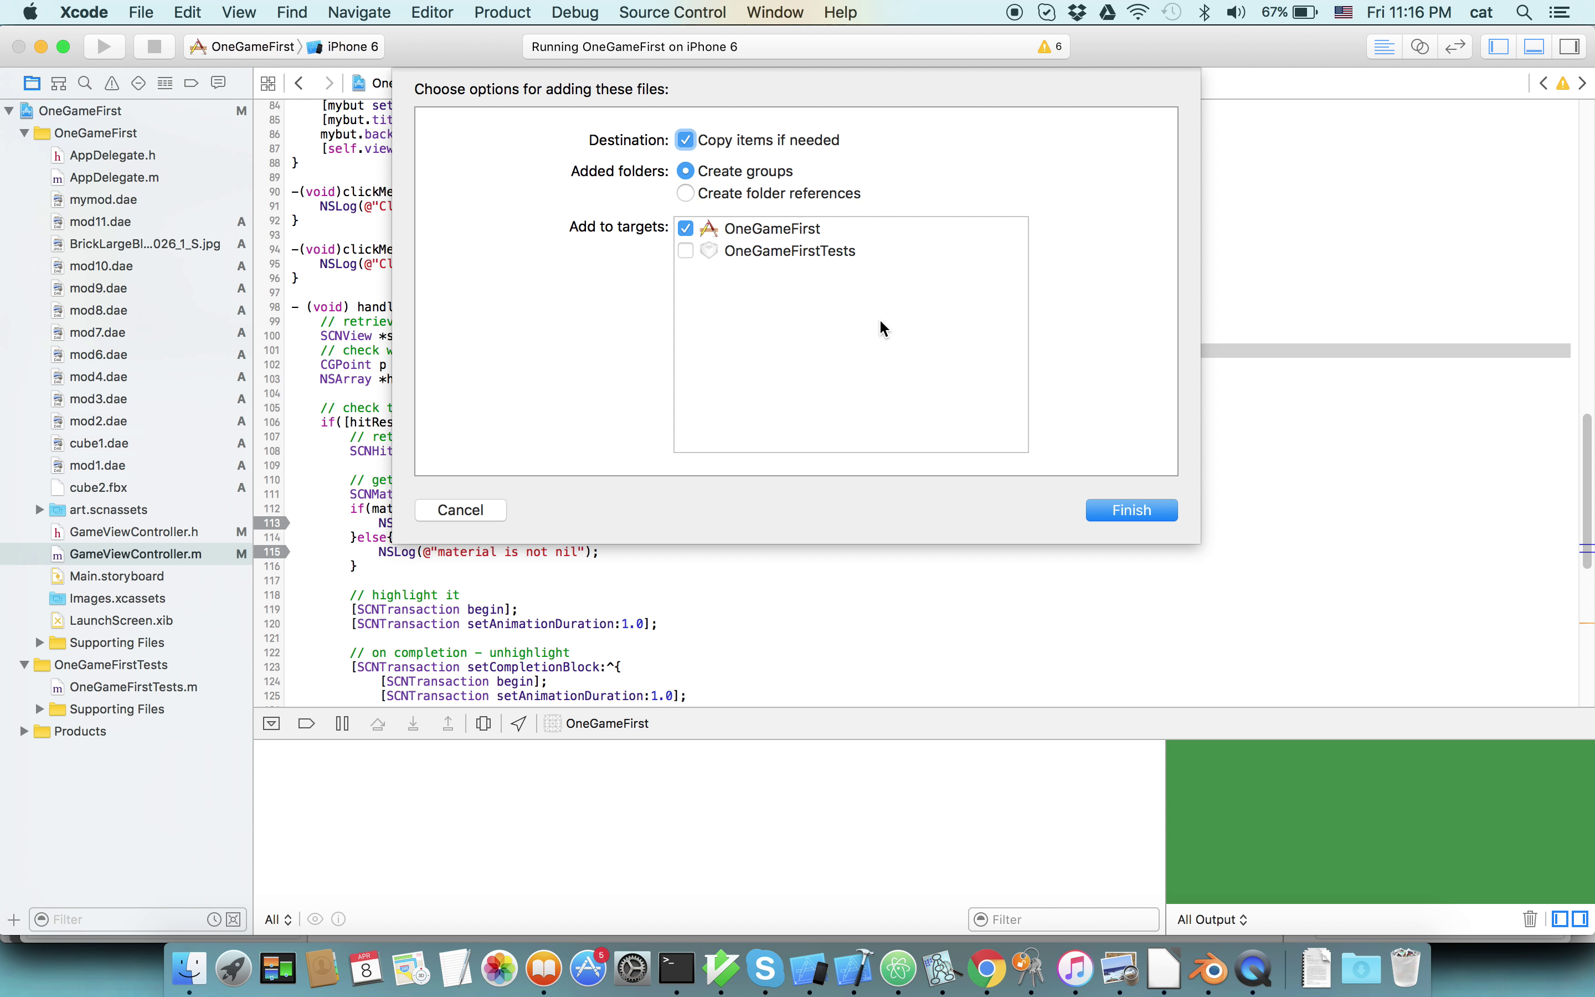
click(1102, 503)
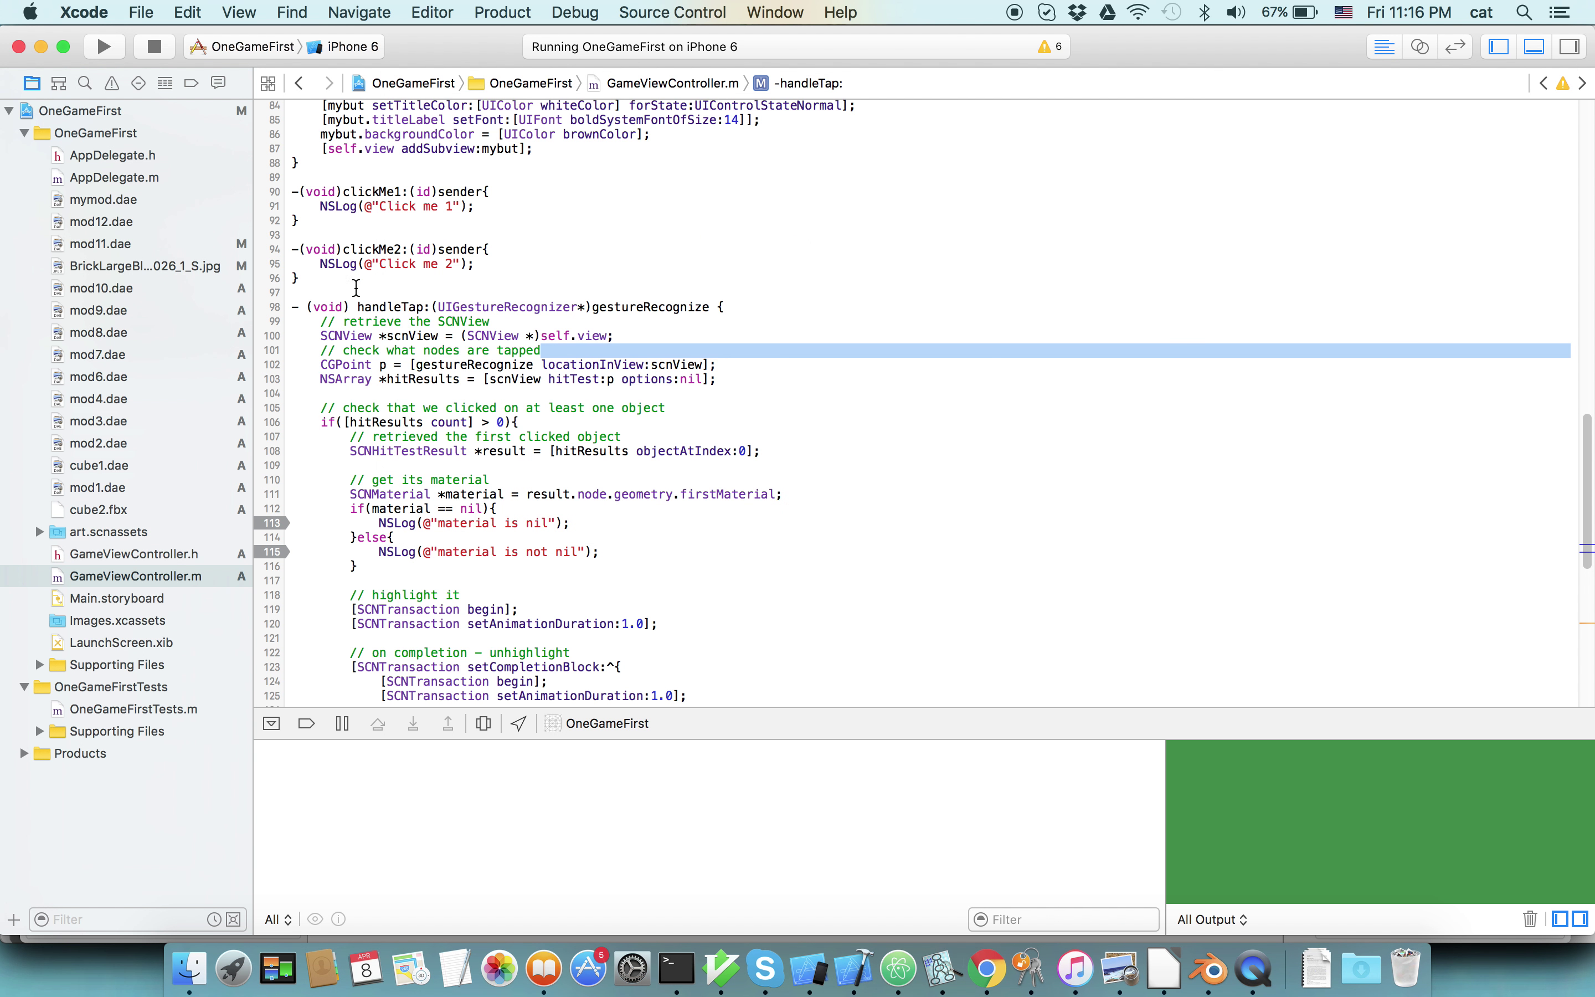
double_click(125, 222)
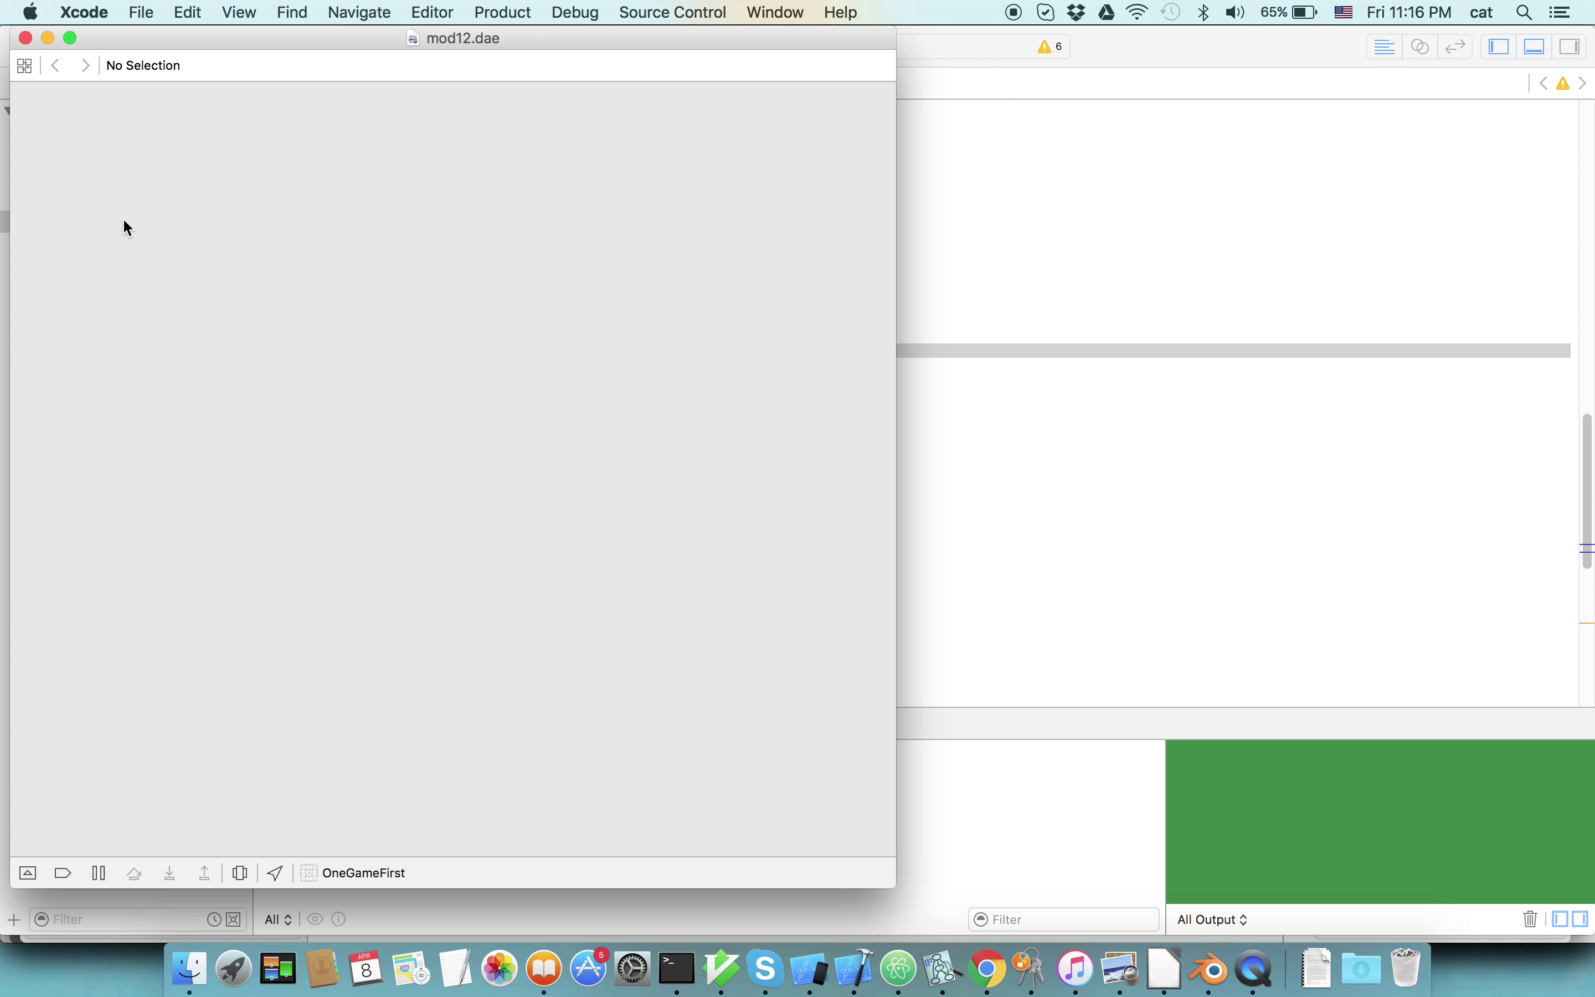
Orbit the untextured mod12.dae cube, close its scene window, and return to the b1 folder.
mouse_move(474, 475)
mouse_down()
mouse_move(578, 514)
mouse_move(506, 399)
mouse_move(690, 493)
mouse_up()
drag(520, 41, 730, 80)
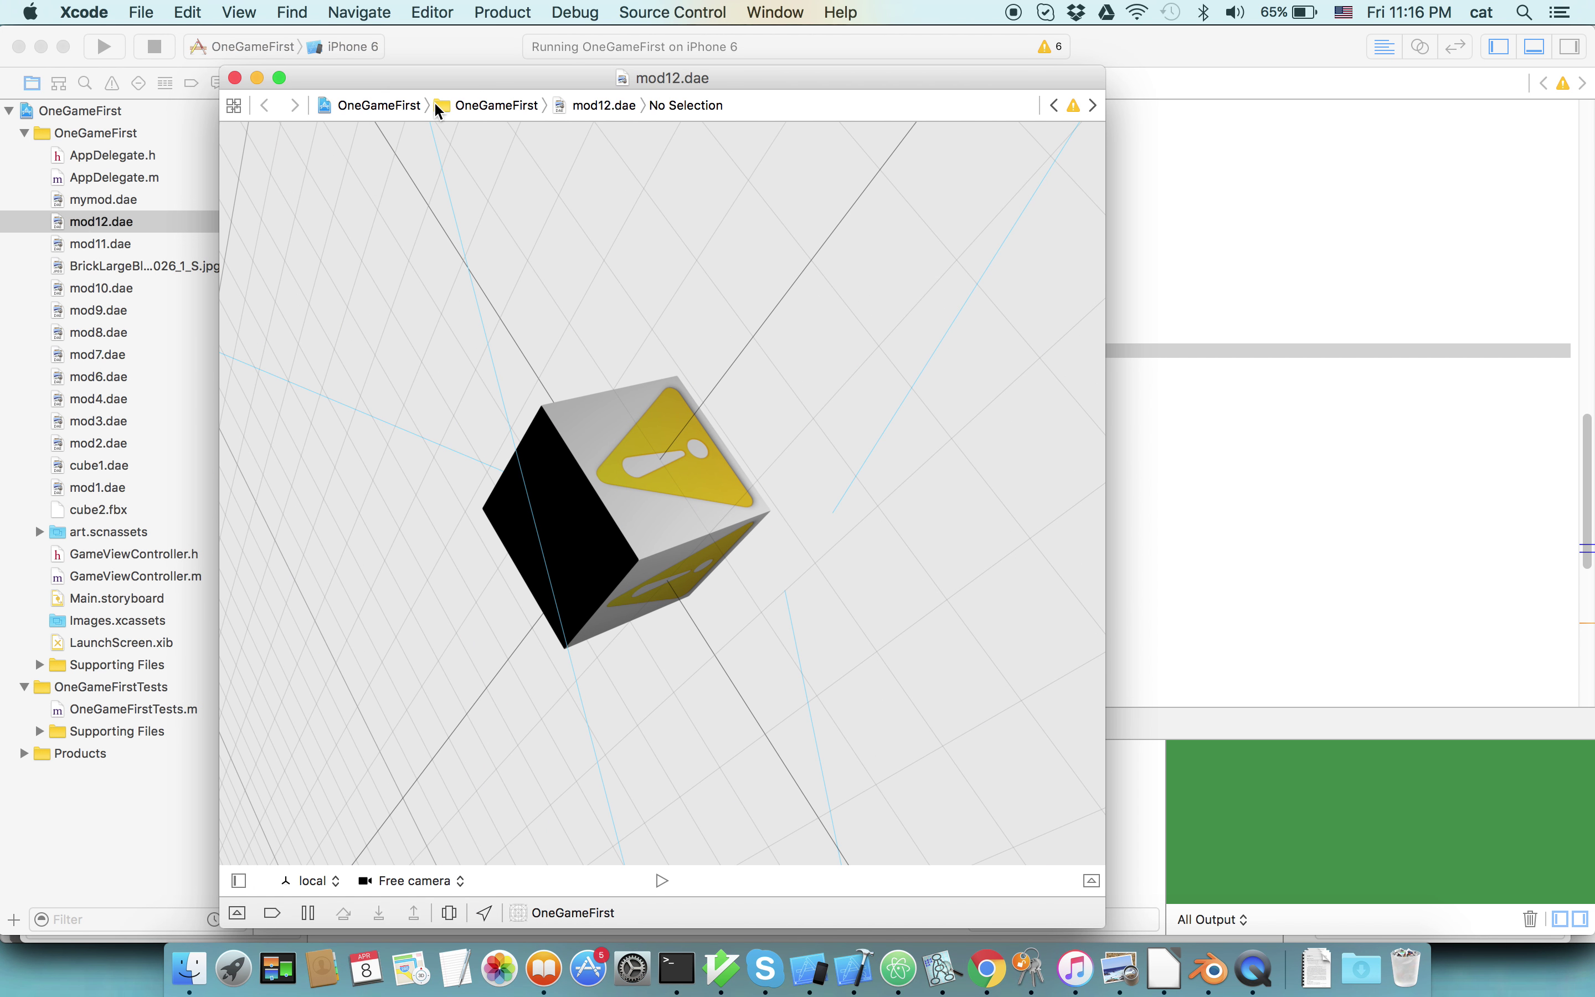
drag(654, 449, 711, 402)
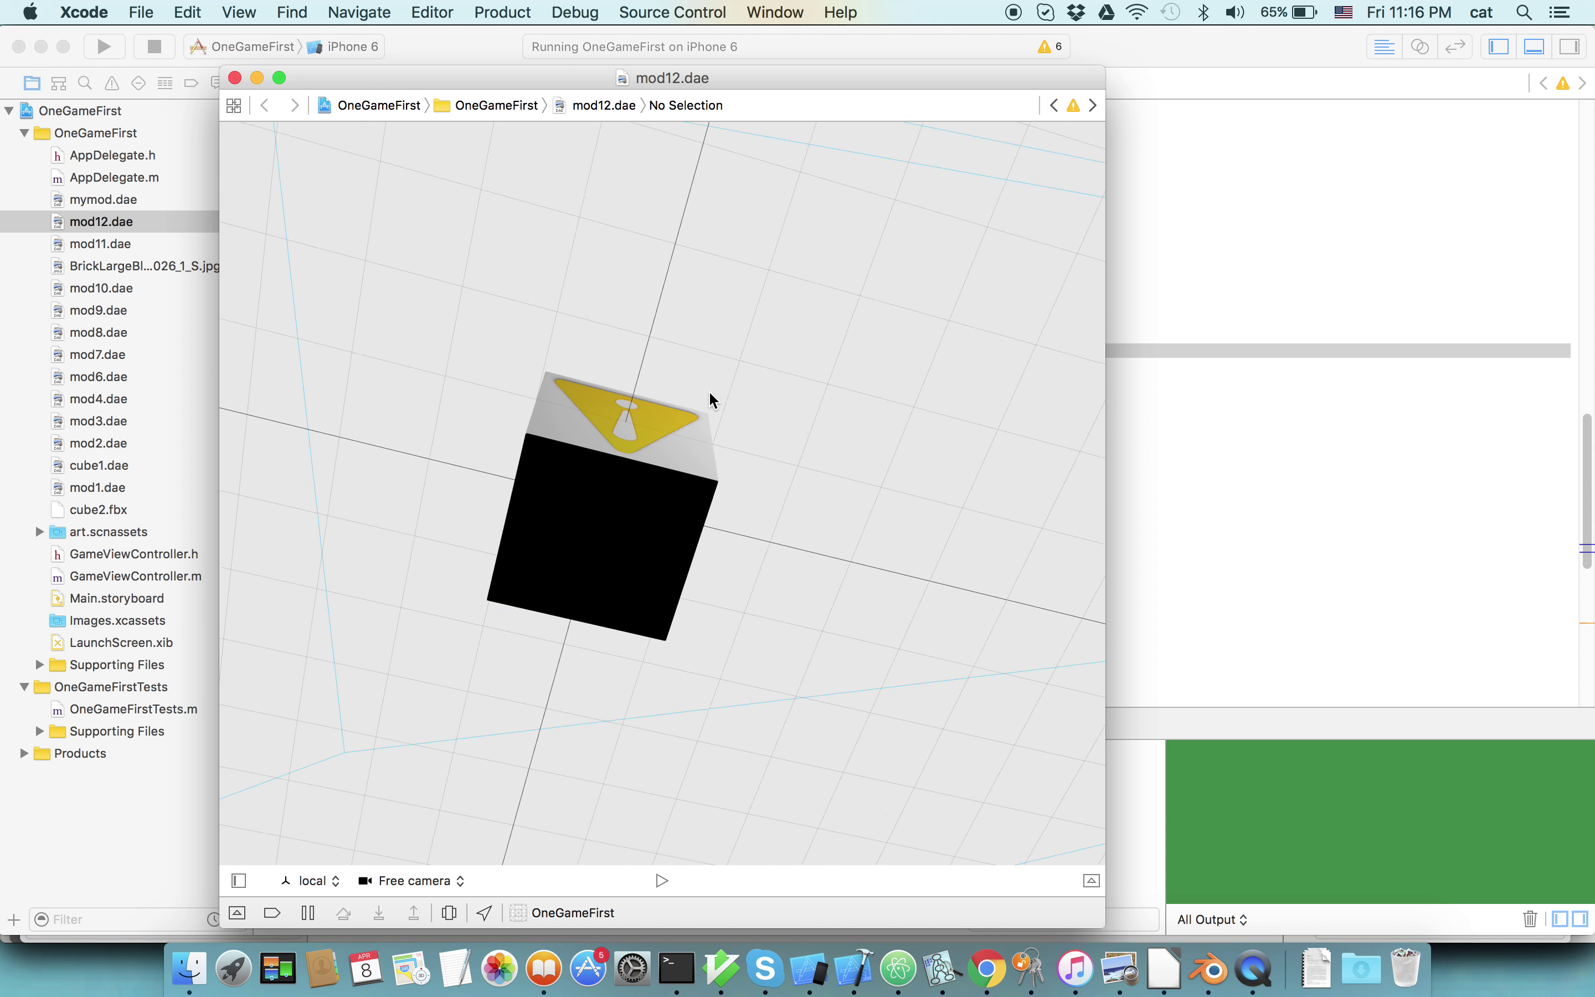
click(235, 78)
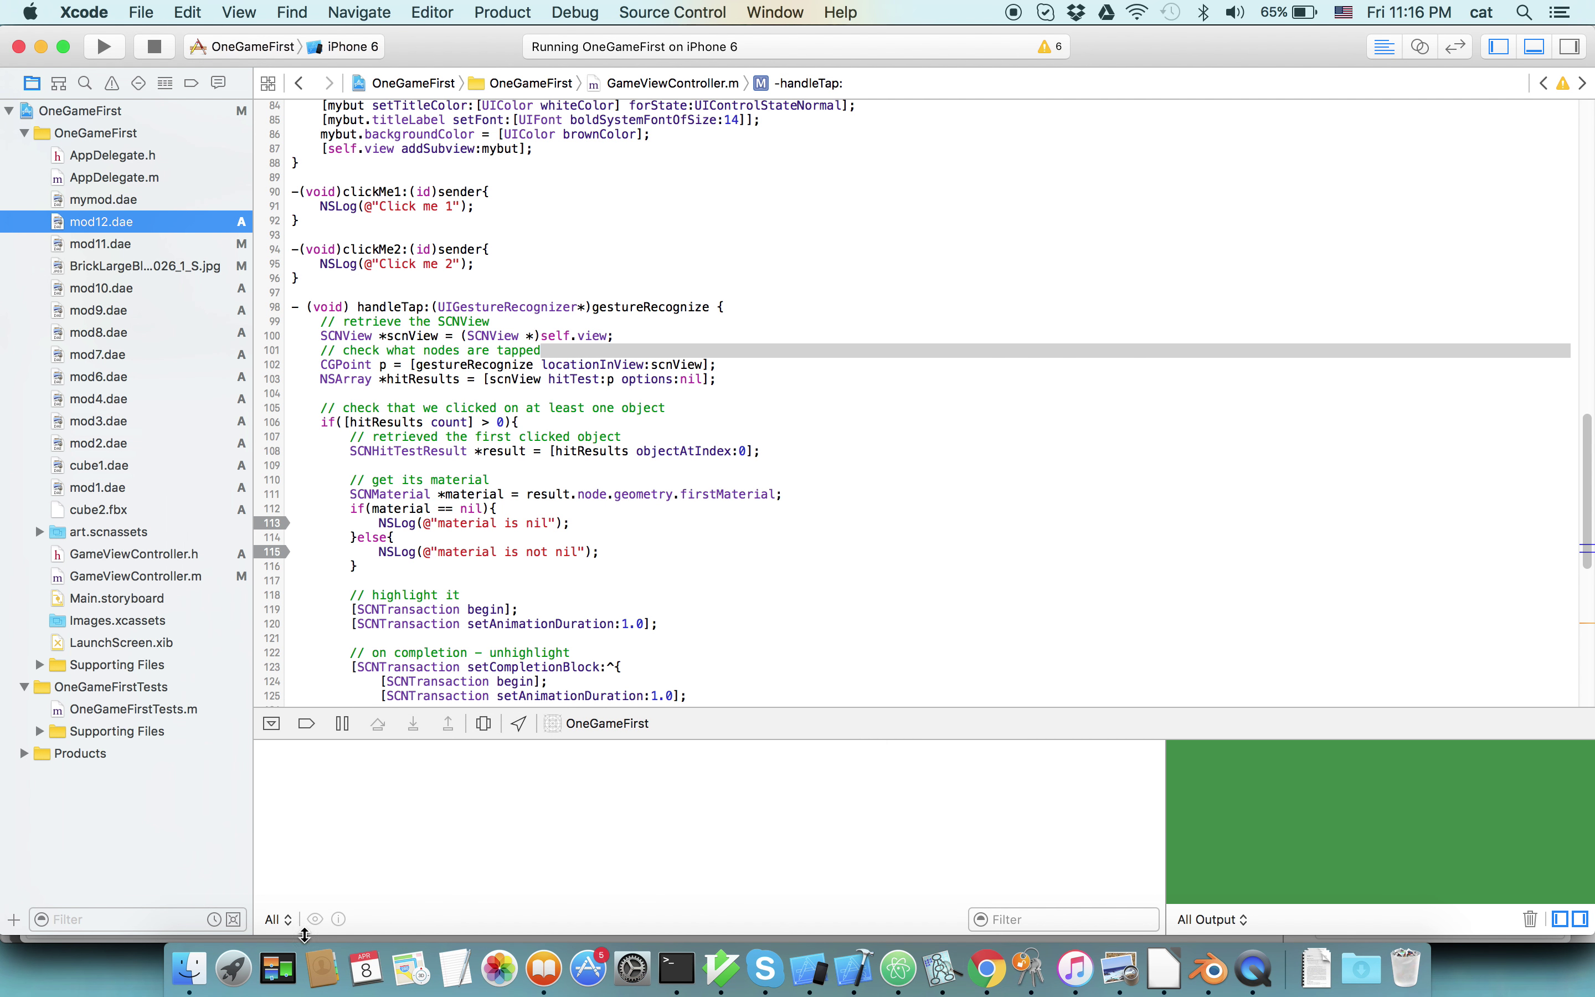
click(173, 978)
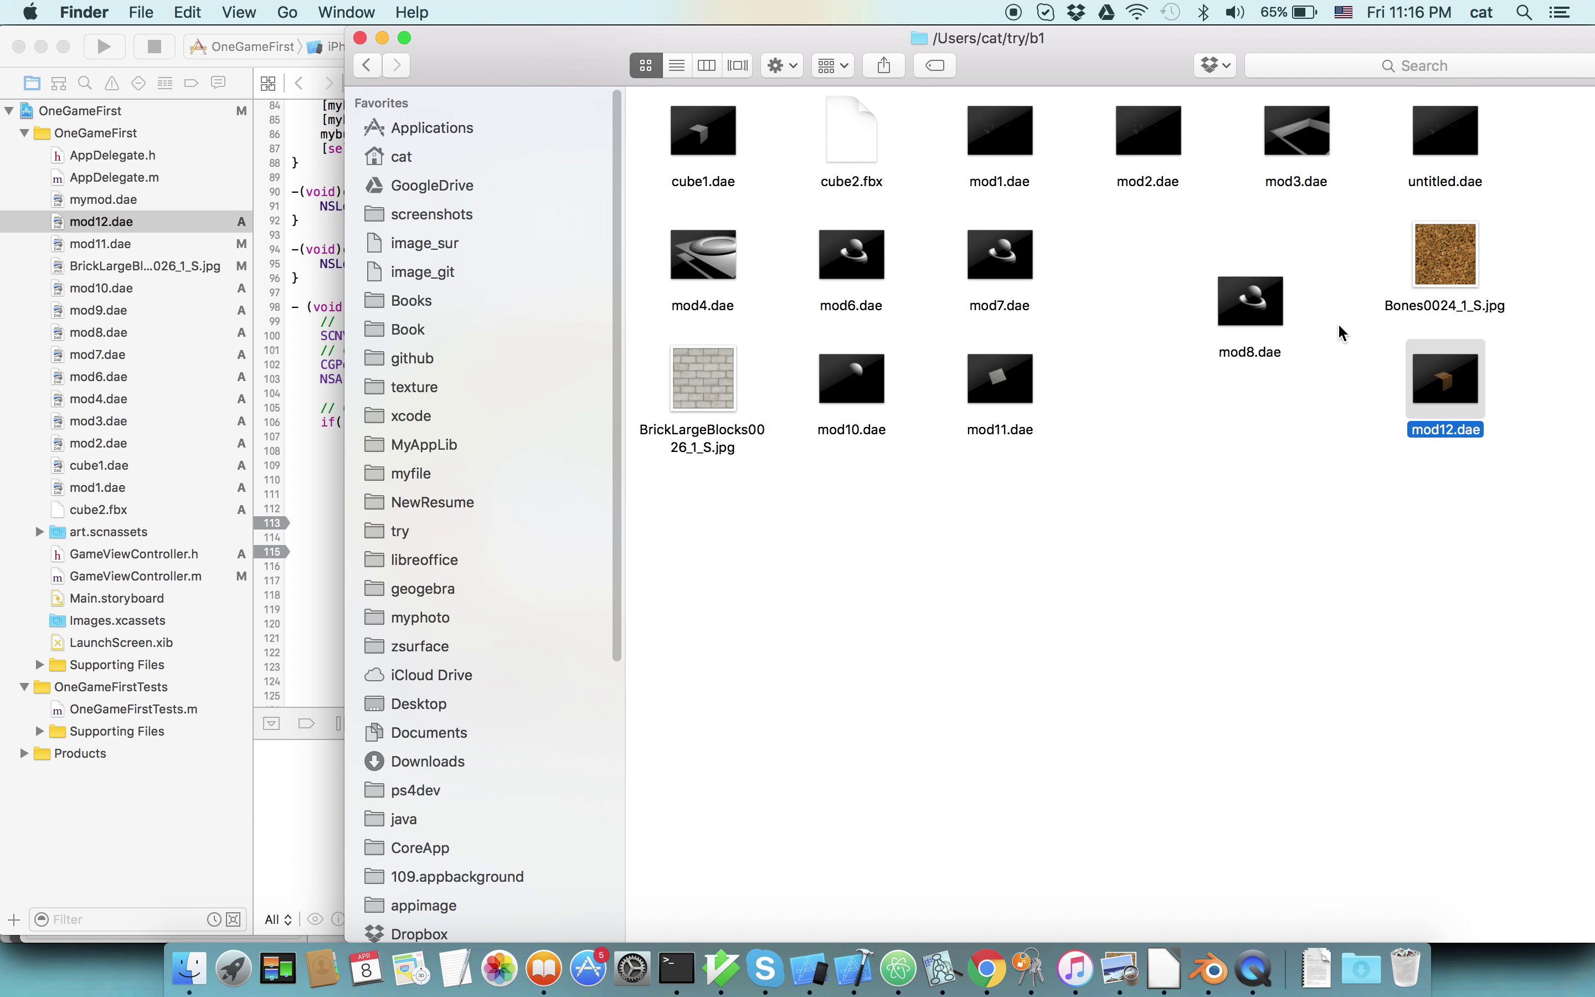
Copy Bones0024_1_S.jpg from the b1 folder into the OneGameFirst Xcode project.
click(710, 415)
drag(1470, 271, 117, 263)
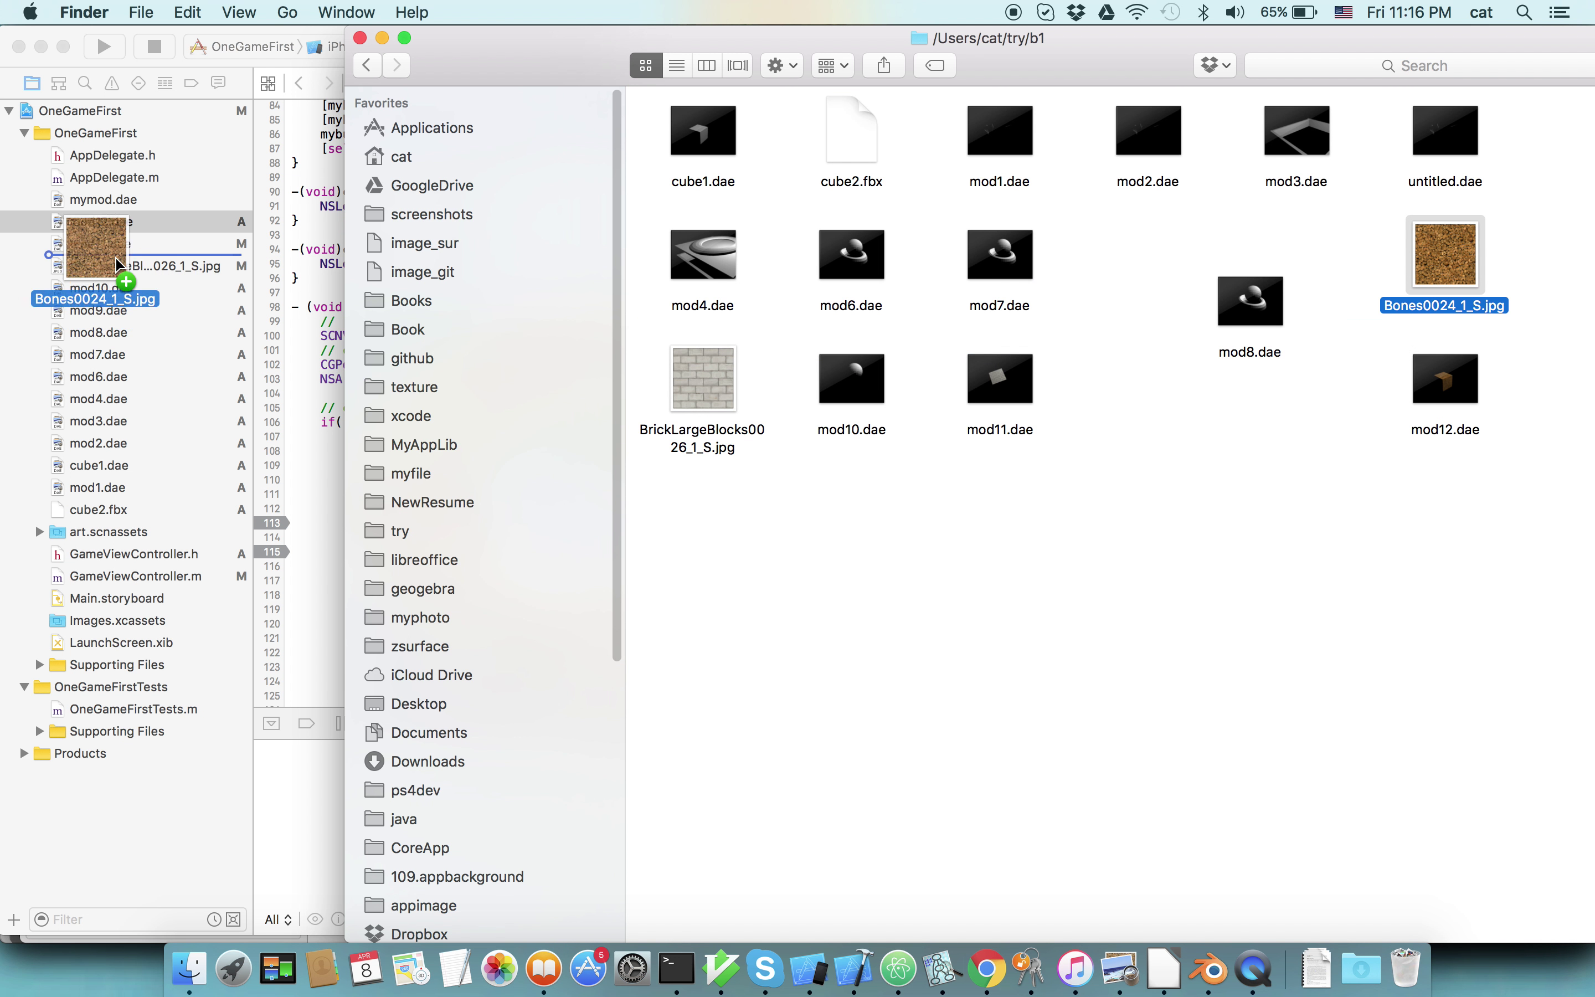
drag(118, 263, 117, 254)
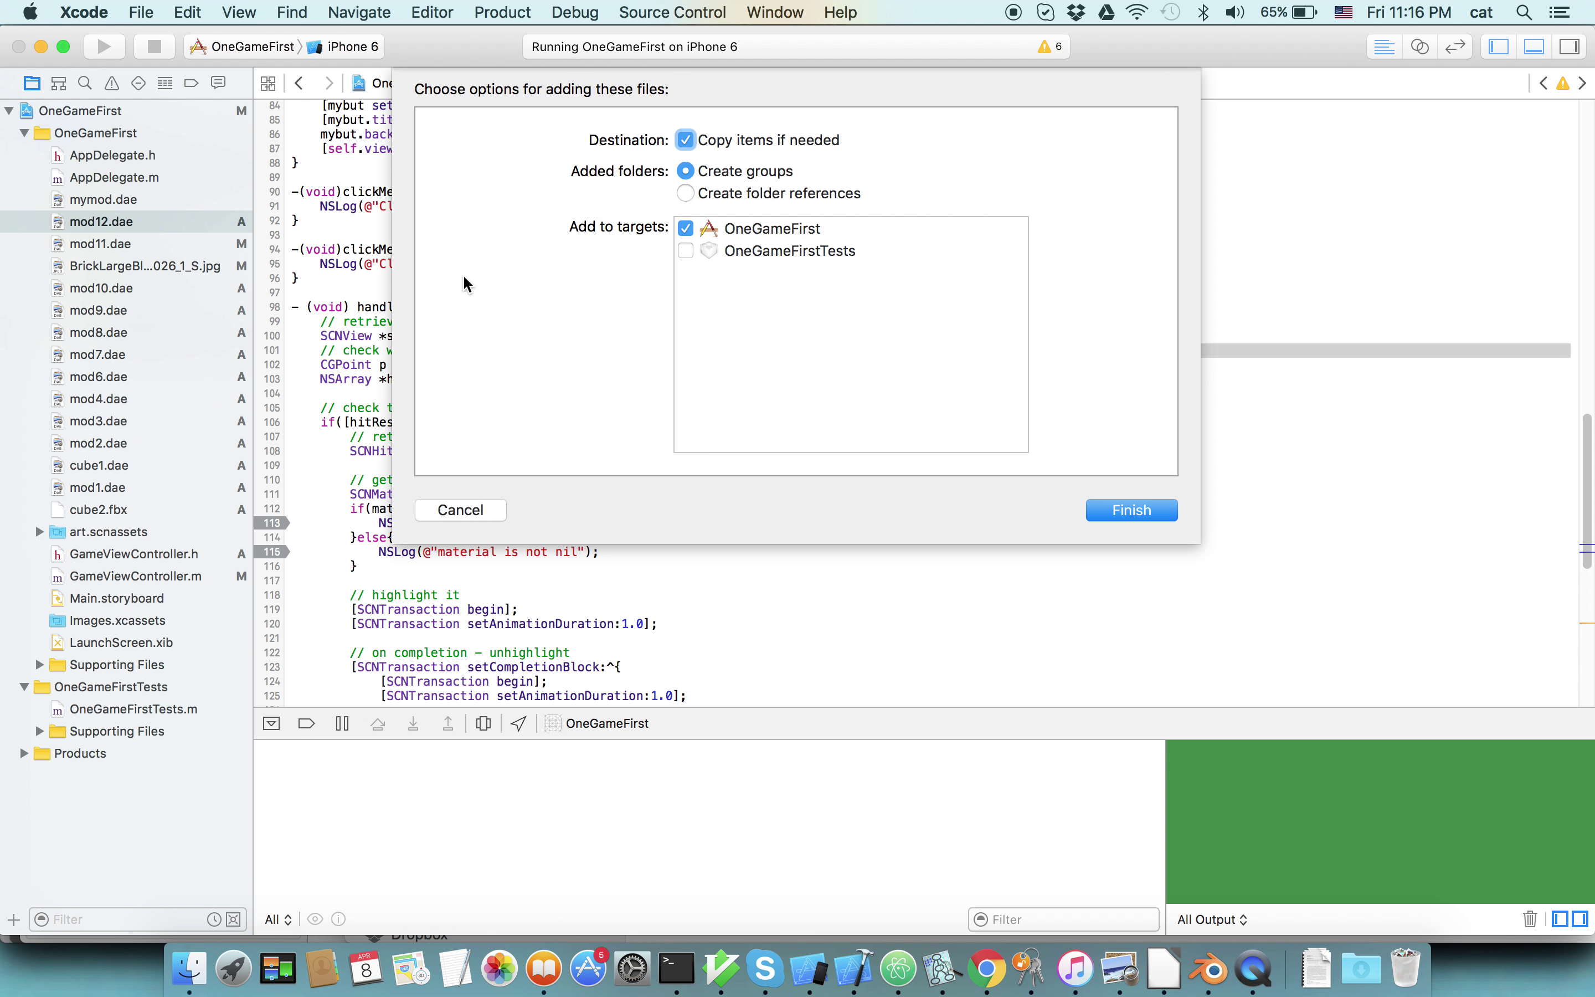
click(1129, 511)
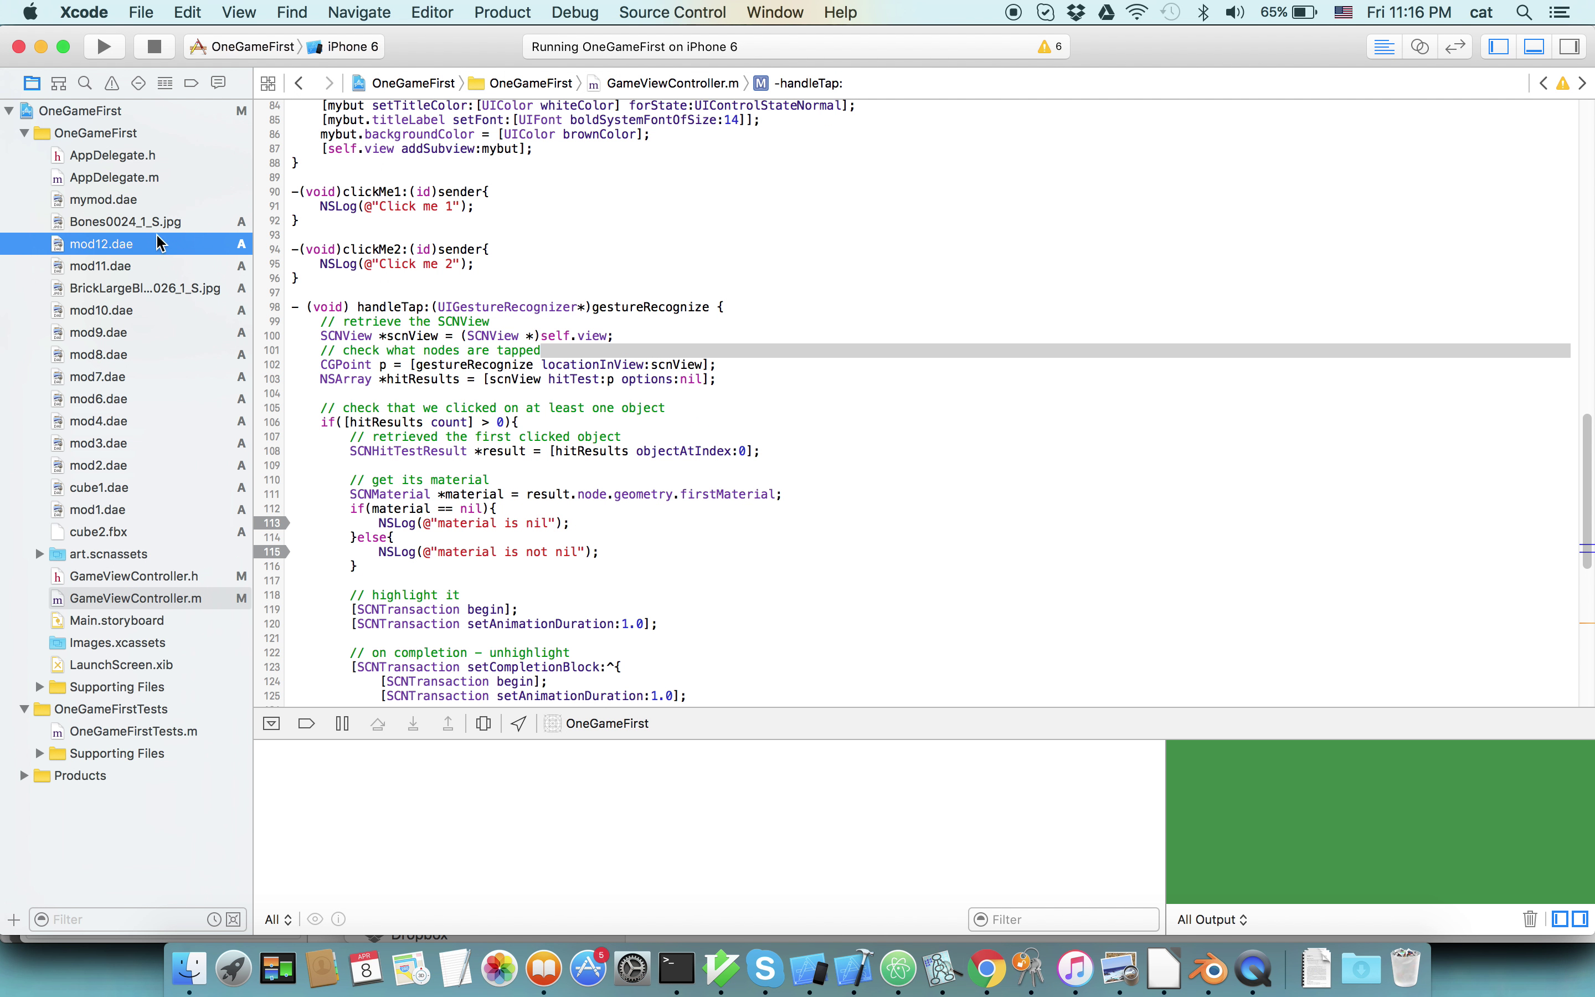
Reopen mod12.dae and orbit to see the Bones0024_1_S.jpg texture on the cube.
double_click(106, 239)
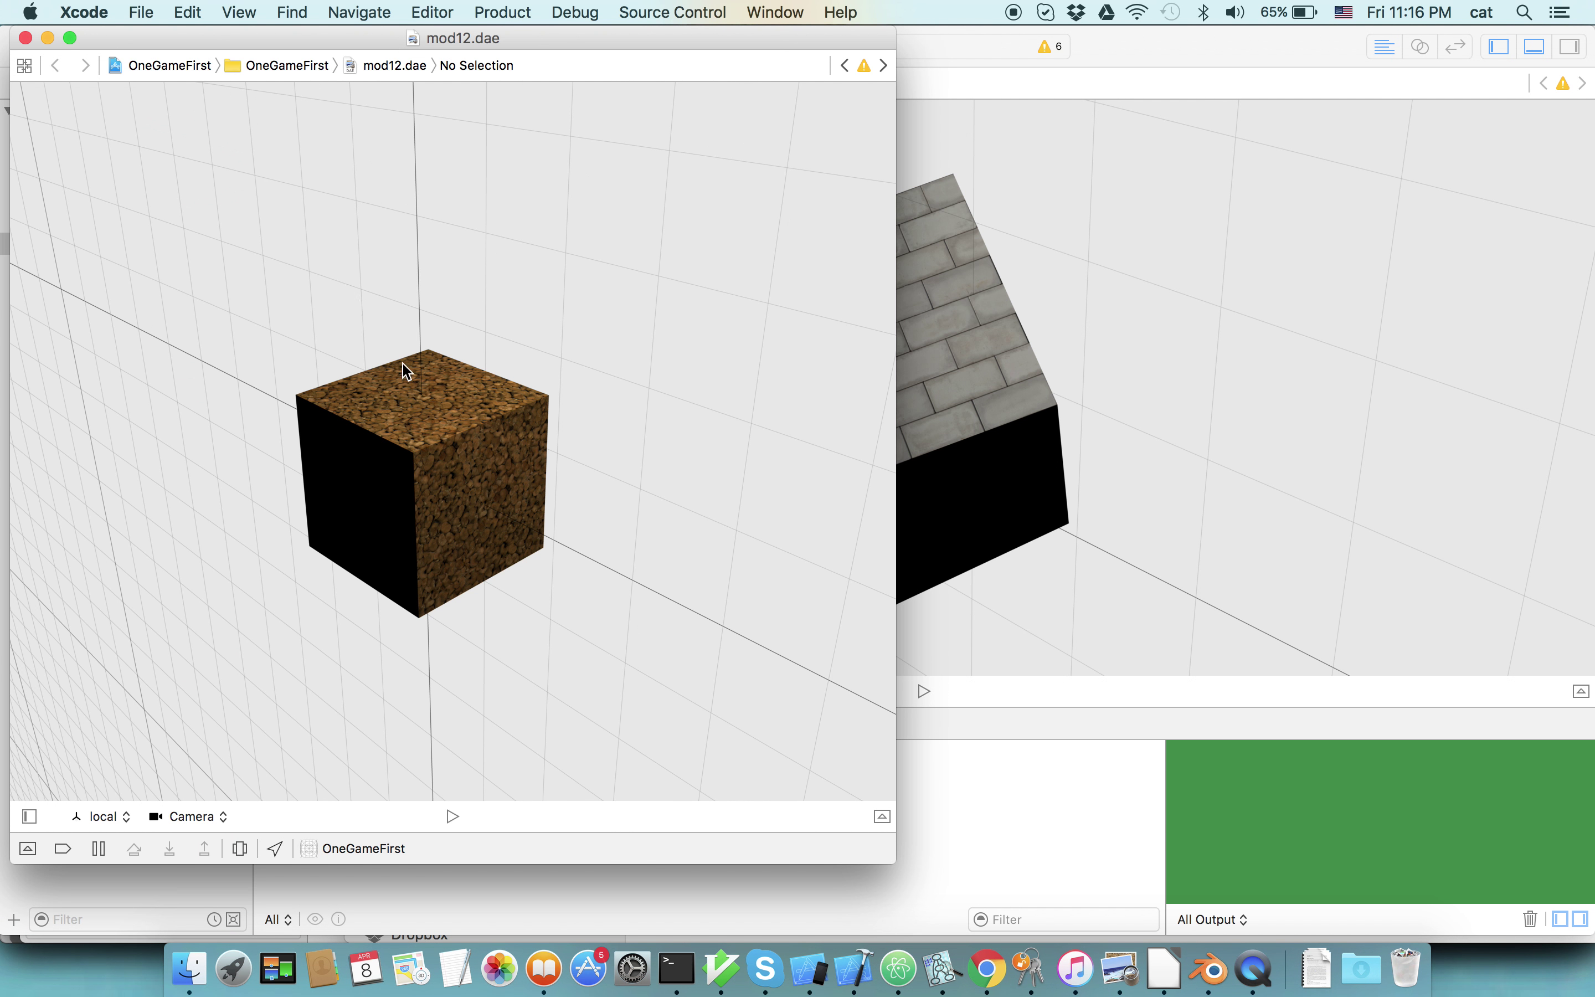
mouse_move(406, 369)
mouse_down()
mouse_move(527, 316)
mouse_move(462, 452)
mouse_move(644, 440)
mouse_move(572, 580)
mouse_move(507, 443)
mouse_move(758, 413)
mouse_move(526, 460)
mouse_move(541, 366)
mouse_move(518, 426)
mouse_move(239, 427)
mouse_move(506, 452)
mouse_move(451, 453)
mouse_move(342, 381)
mouse_up()
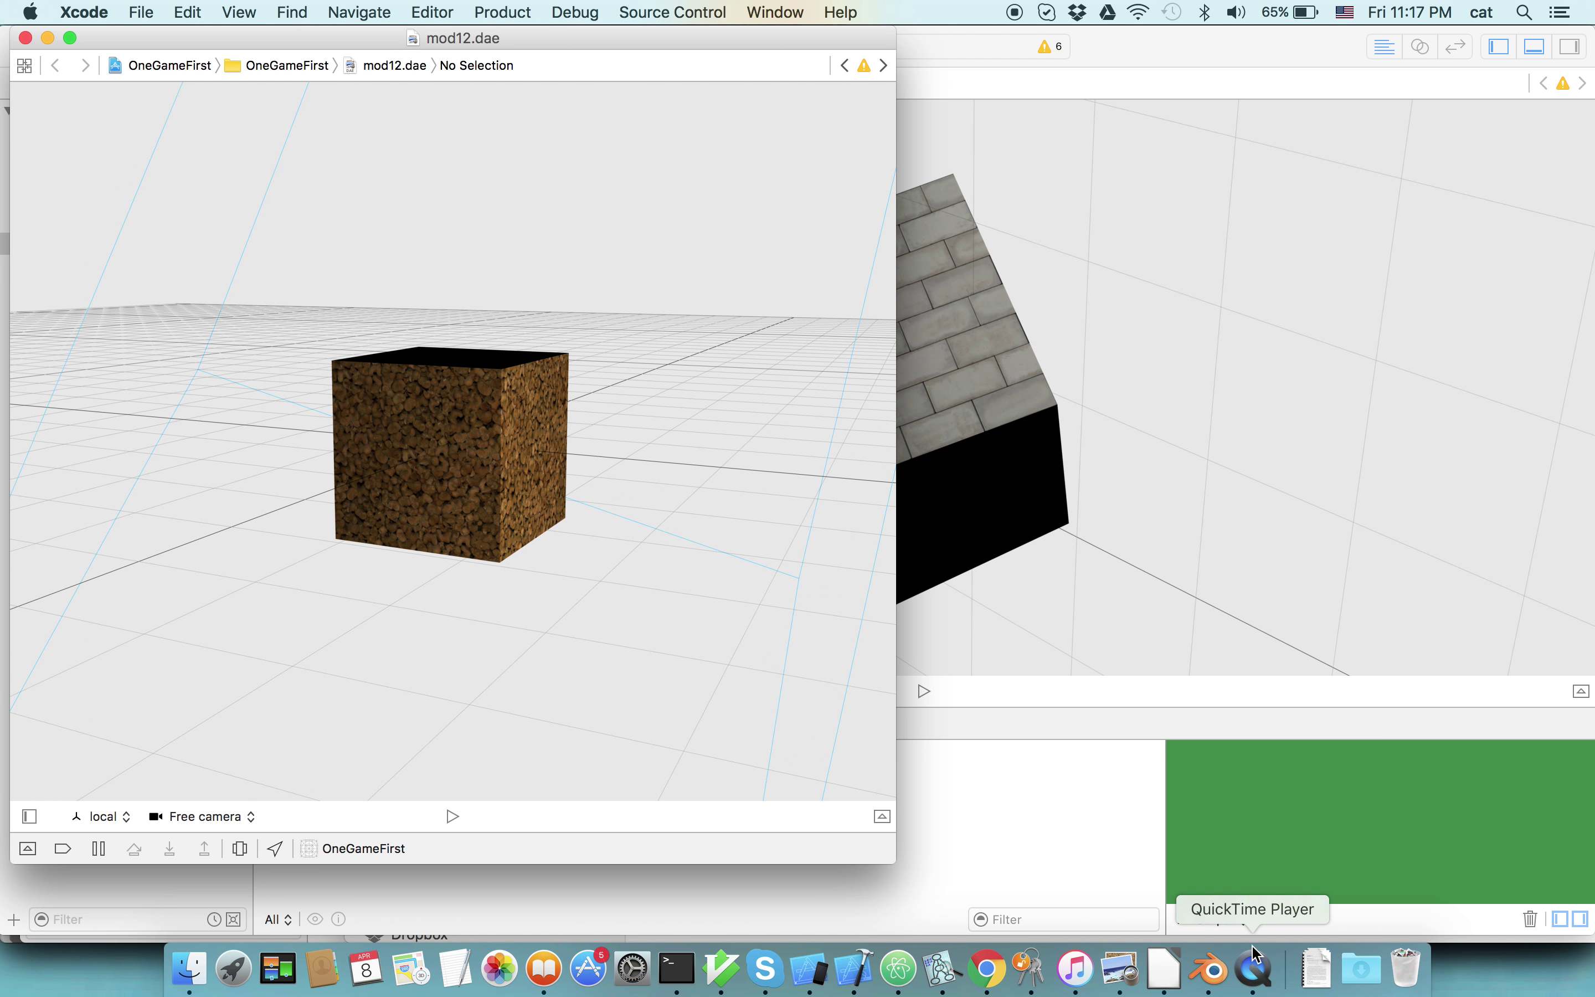
right_click(1255, 956)
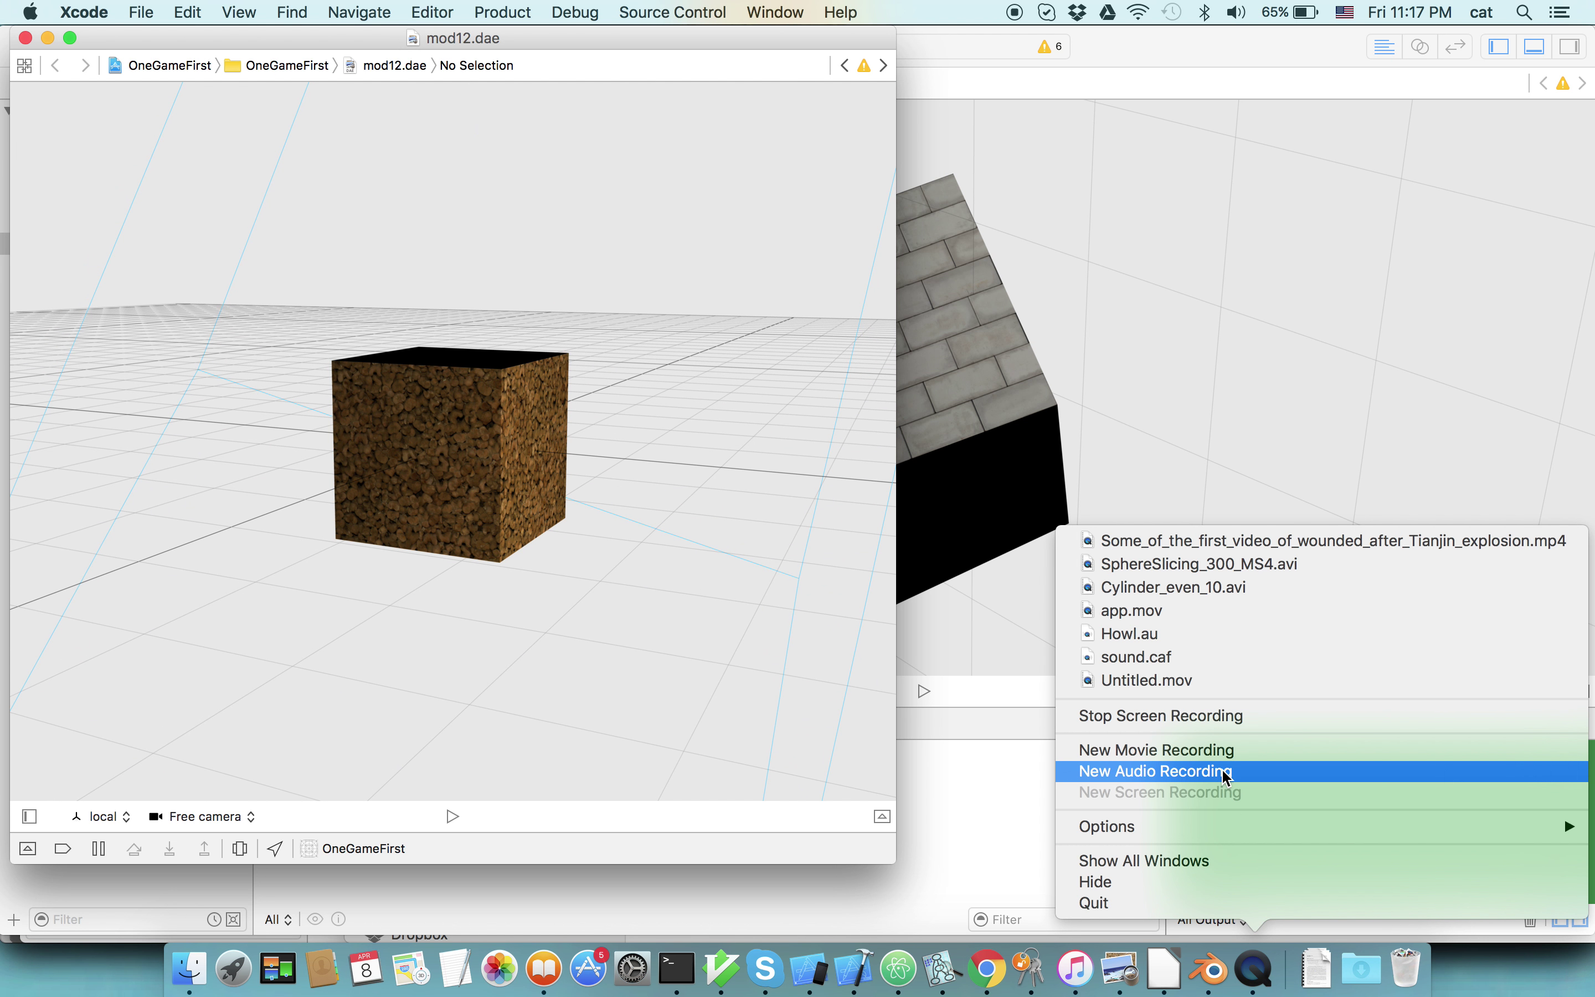